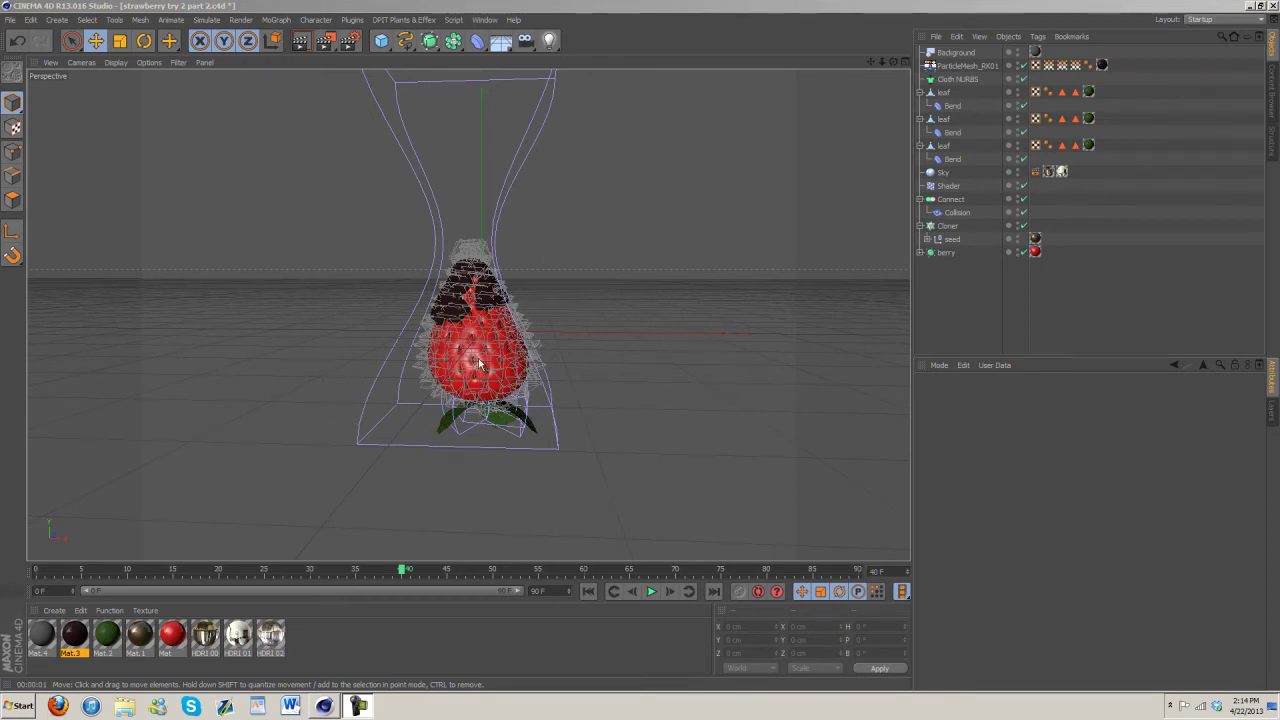
Preview-render the finished strawberry scene, return to the editor, and bring up the File menu.
left_click(298, 40)
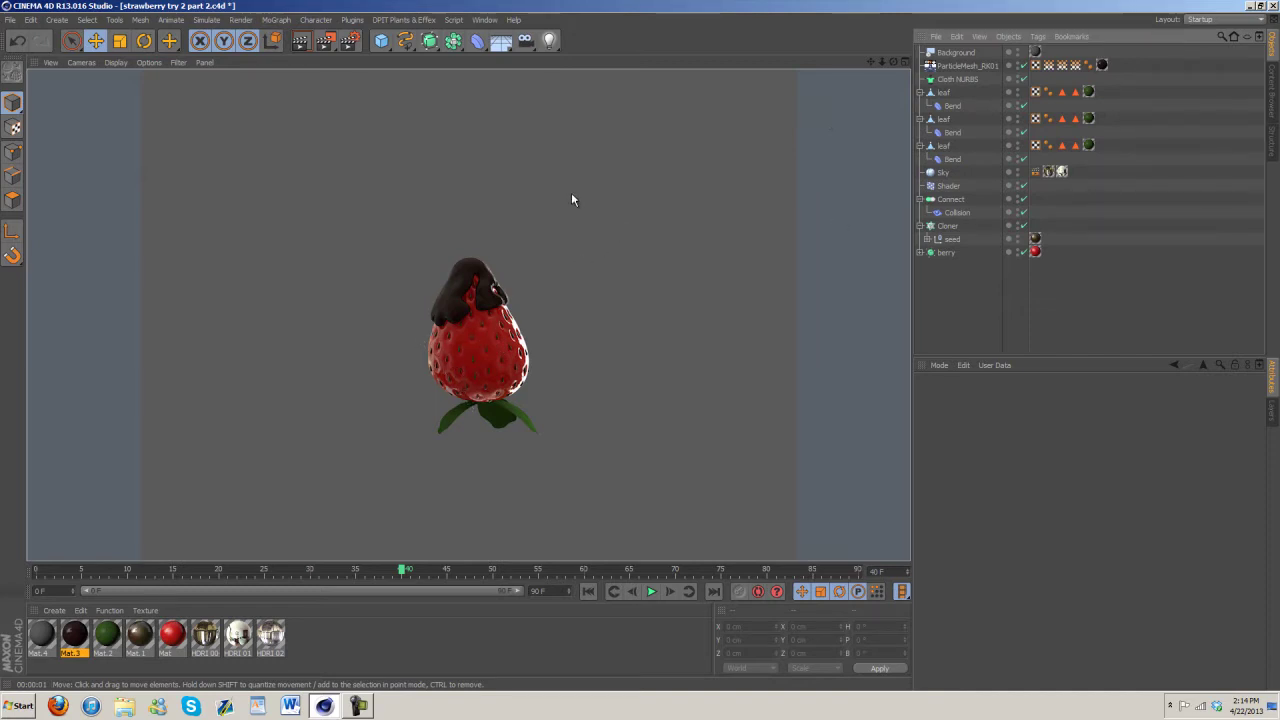
left_click(948, 186)
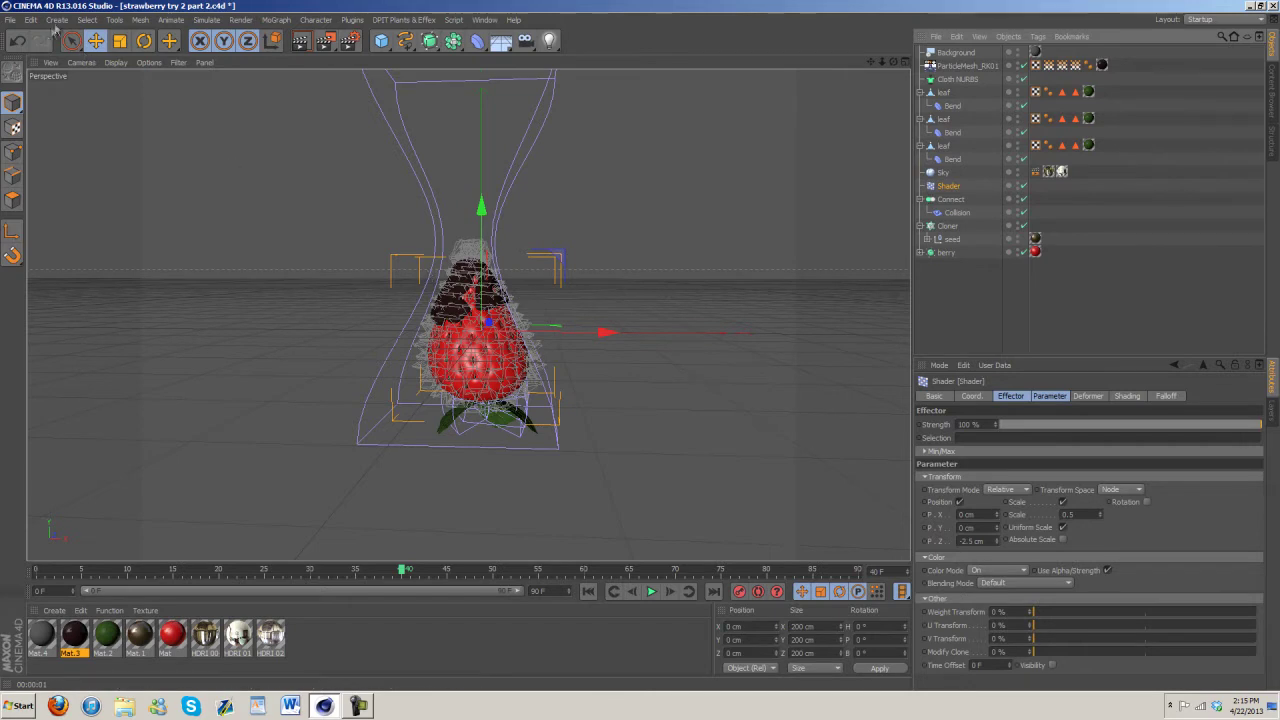
left_click(8, 25)
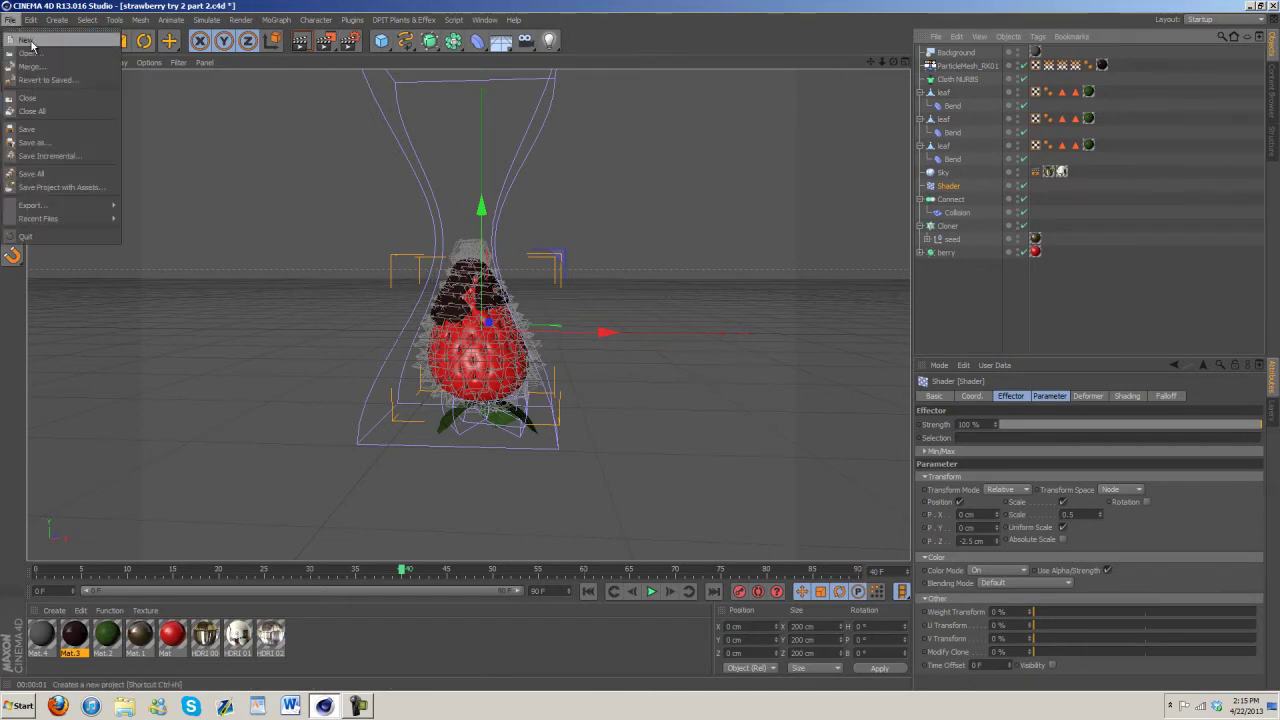
Start a new project containing a sphere set to Icosahedron type.
left_click(32, 31)
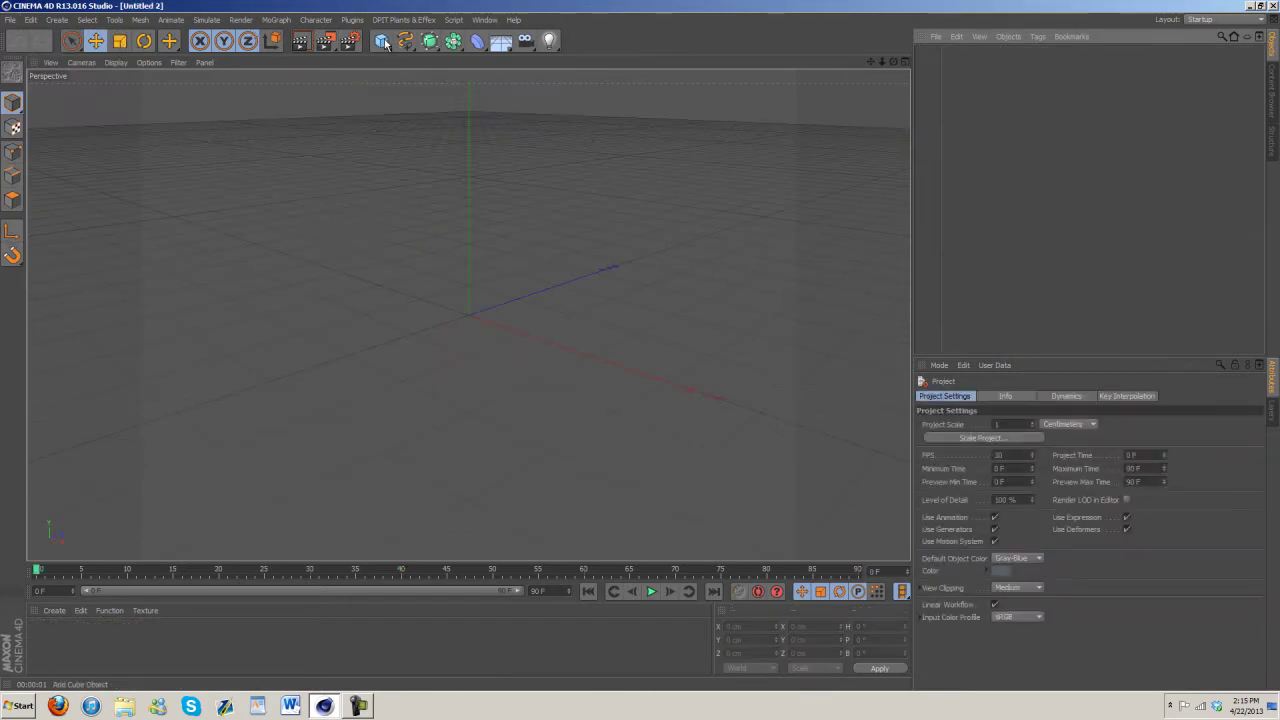
left_click_drag(383, 42, 646, 84)
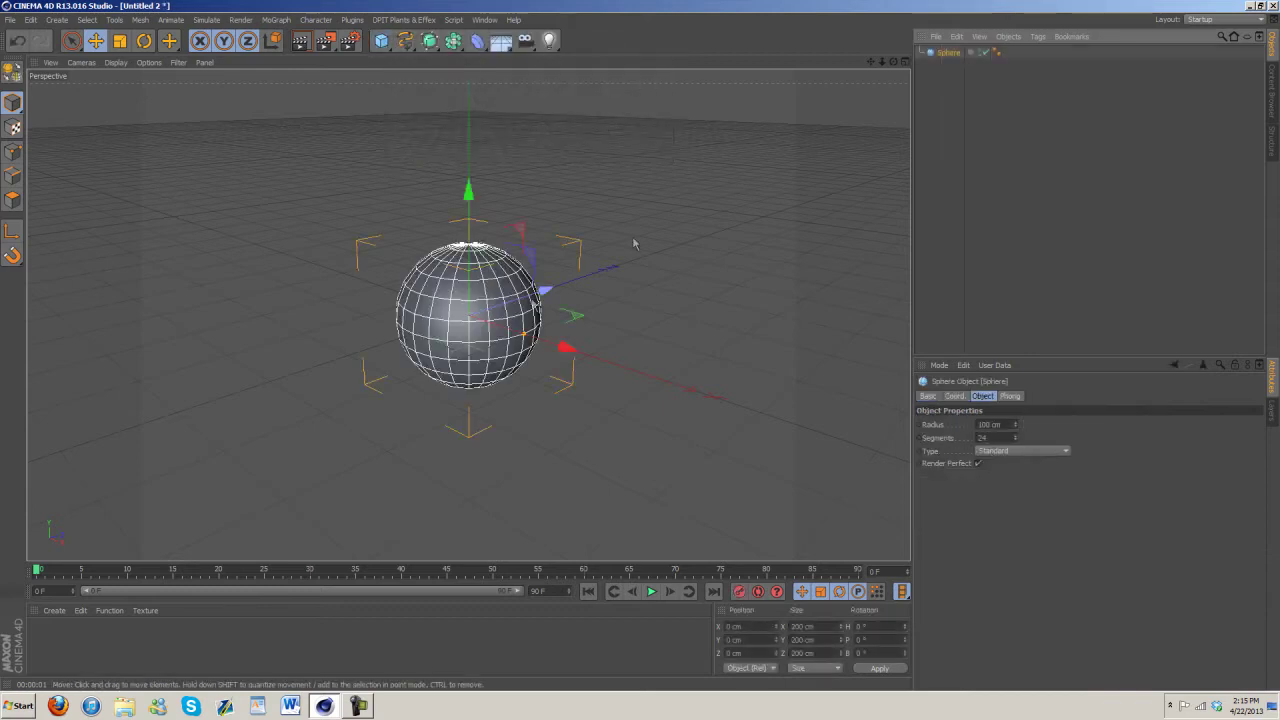
left_click(1008, 458)
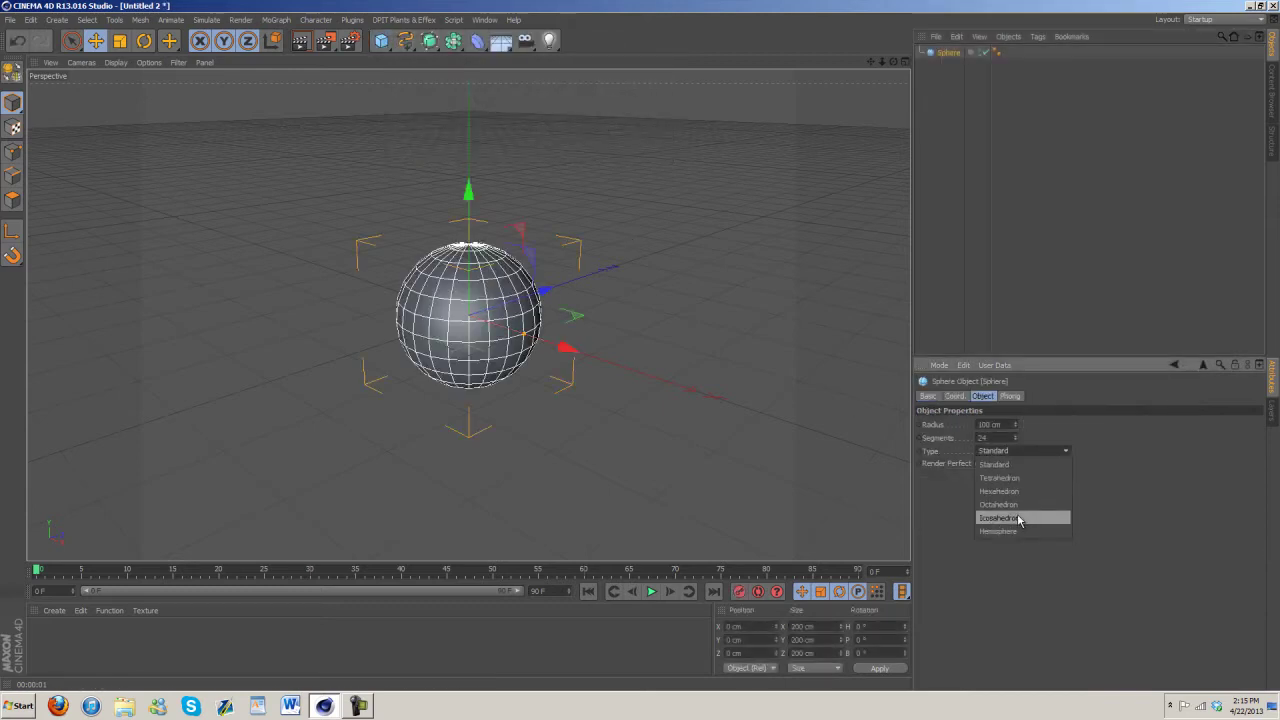
left_click(1020, 517)
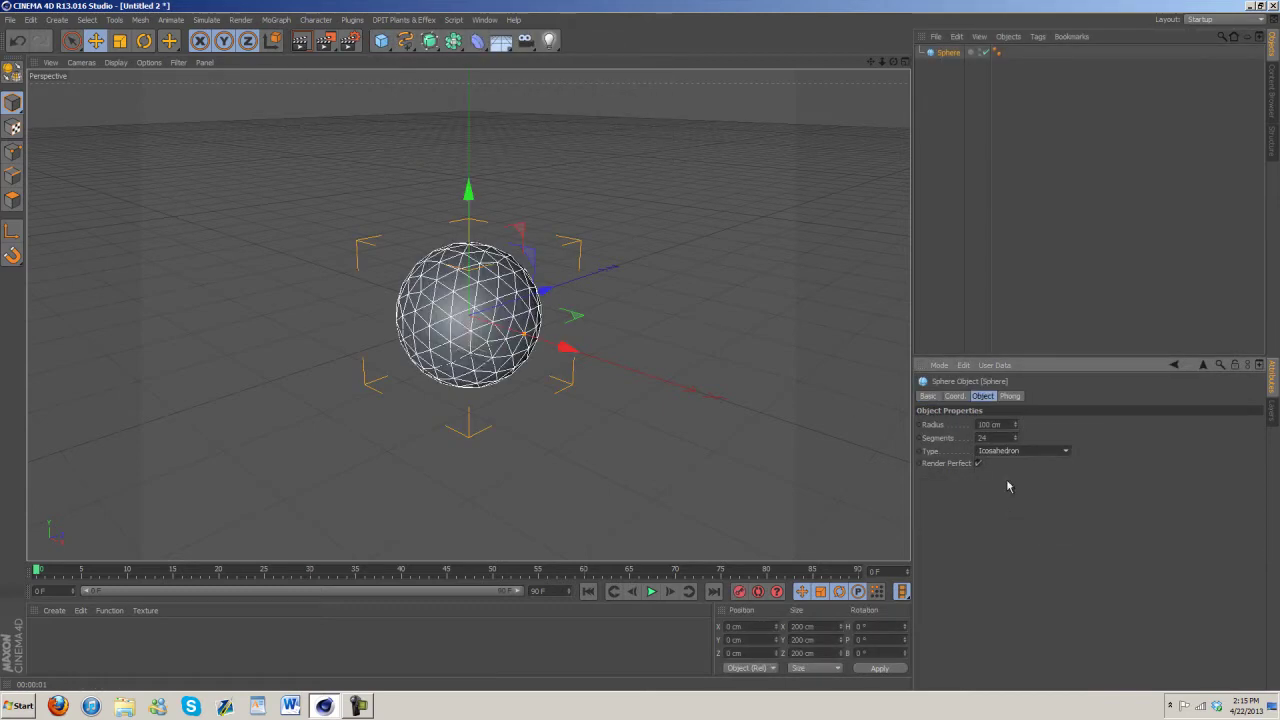
left_click(478, 44)
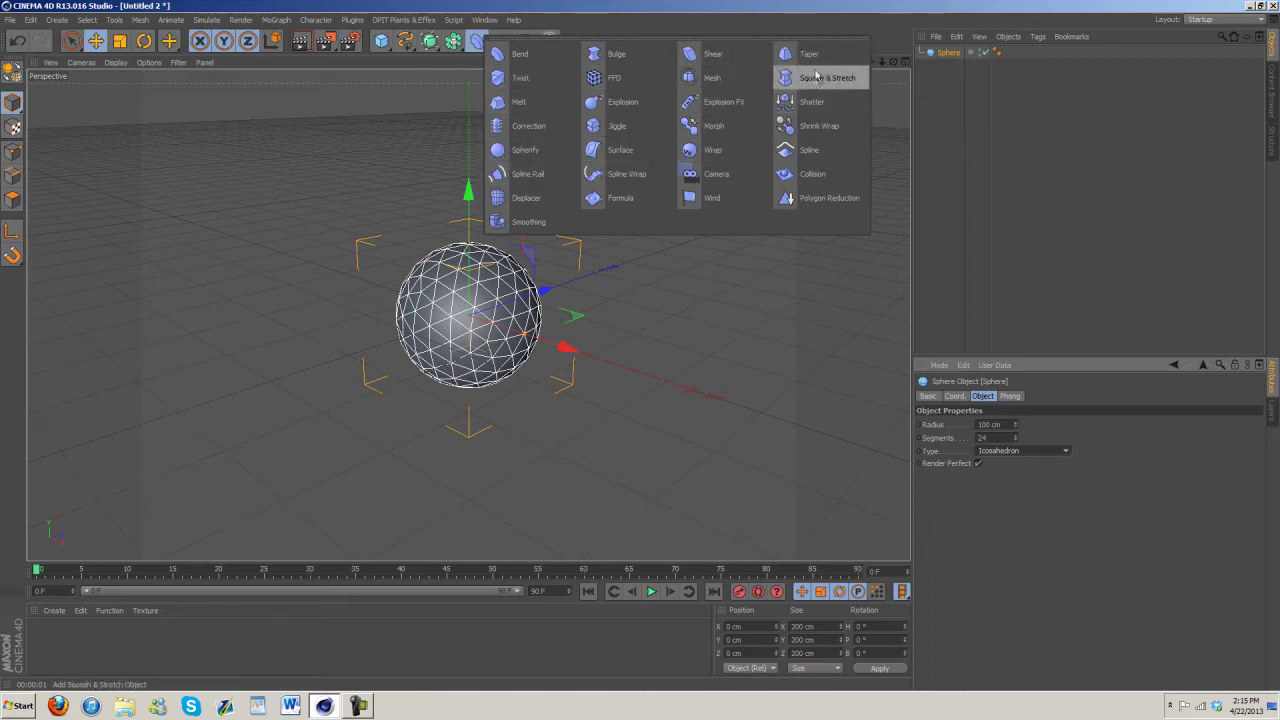
Add a Bulge under the sphere with negative strength and Fillet enabled, raised upward.
left_click(614, 54)
left_click_drag(945, 53, 949, 69)
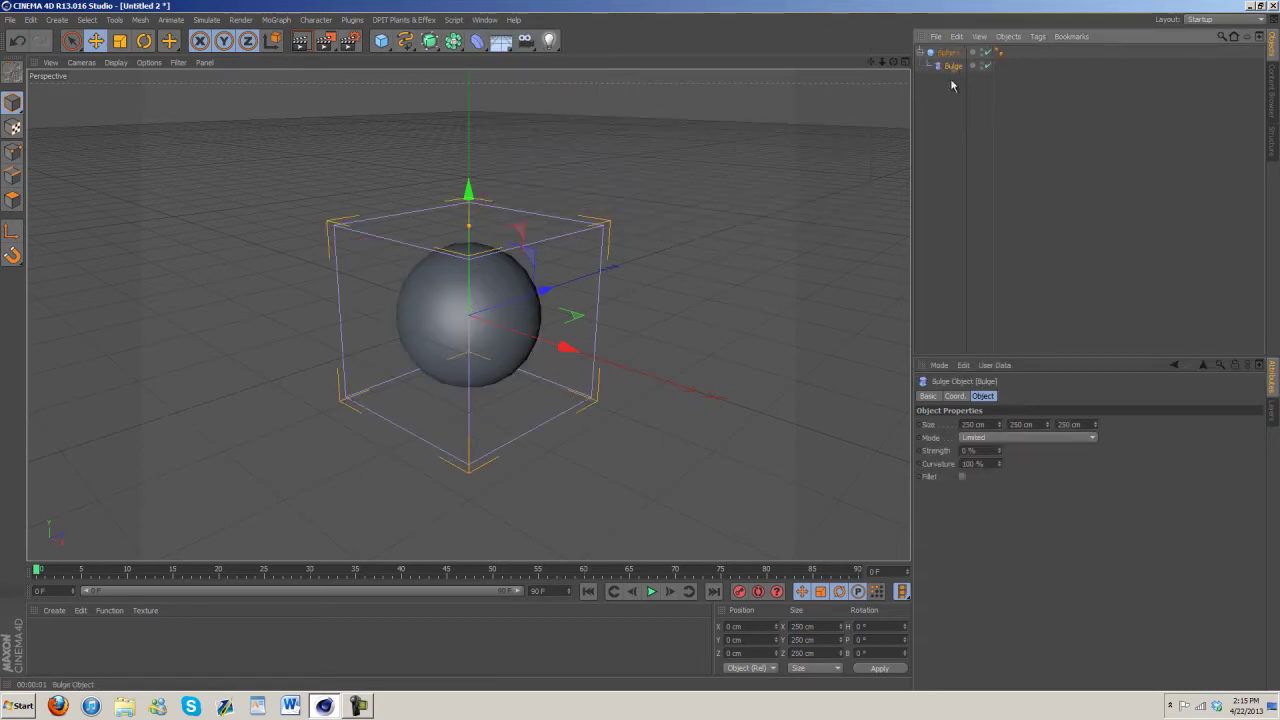
left_click_drag(998, 456, 998, 457)
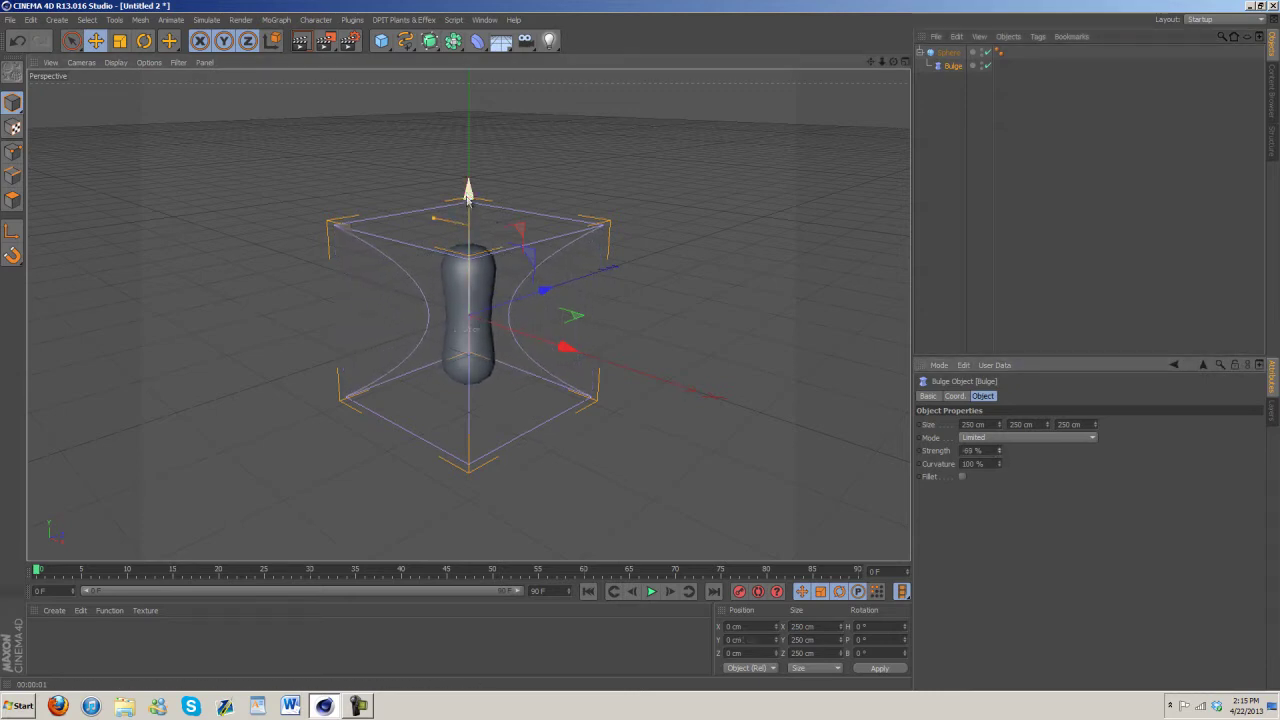
left_click_drag(494, 227, 539, 208)
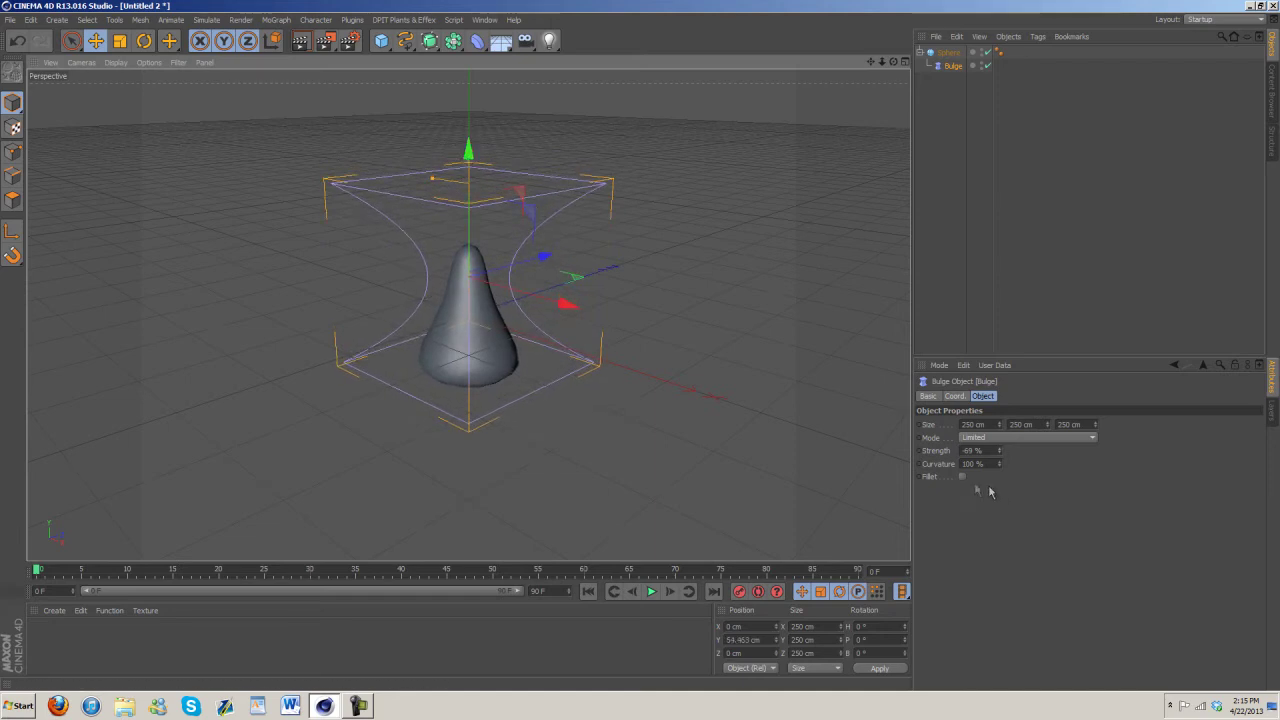
left_click(961, 477)
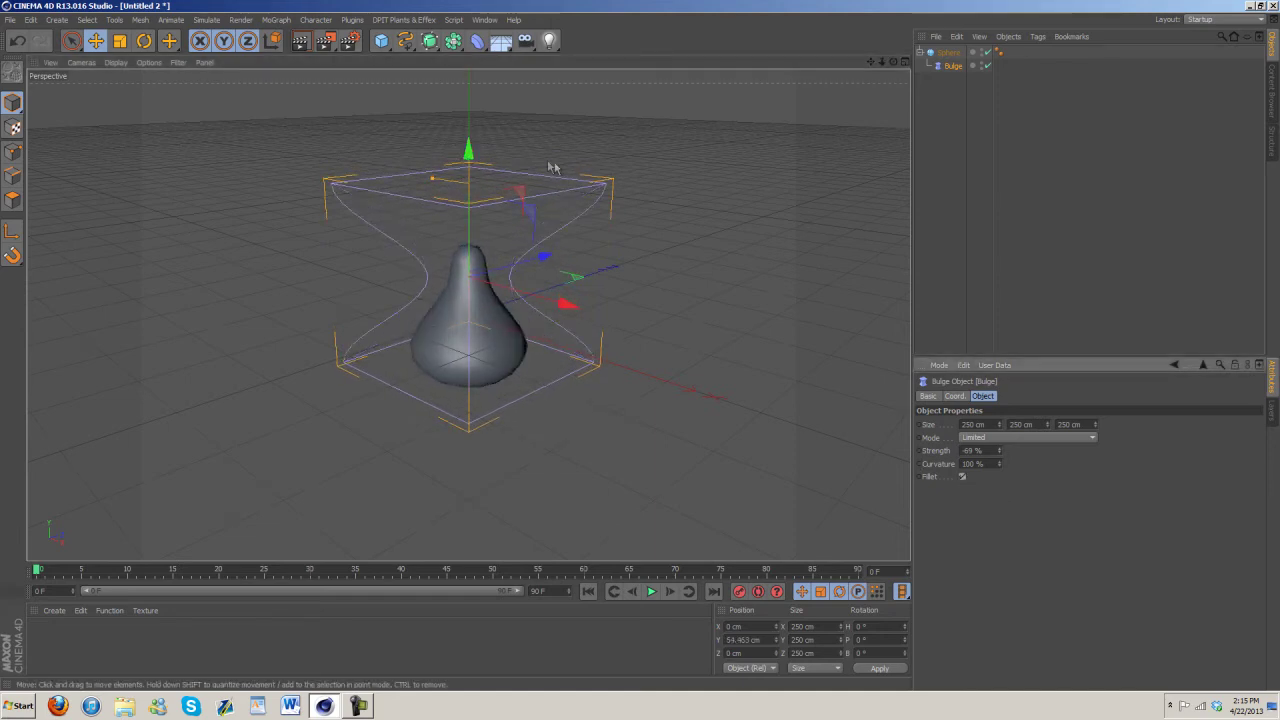
Make the Bulge 383 cm tall at about -63% strength and shift it left.
mouse_move(468, 149)
left_mouse_down()
mouse_move(470, 137)
mouse_move(470, 155)
left_mouse_up()
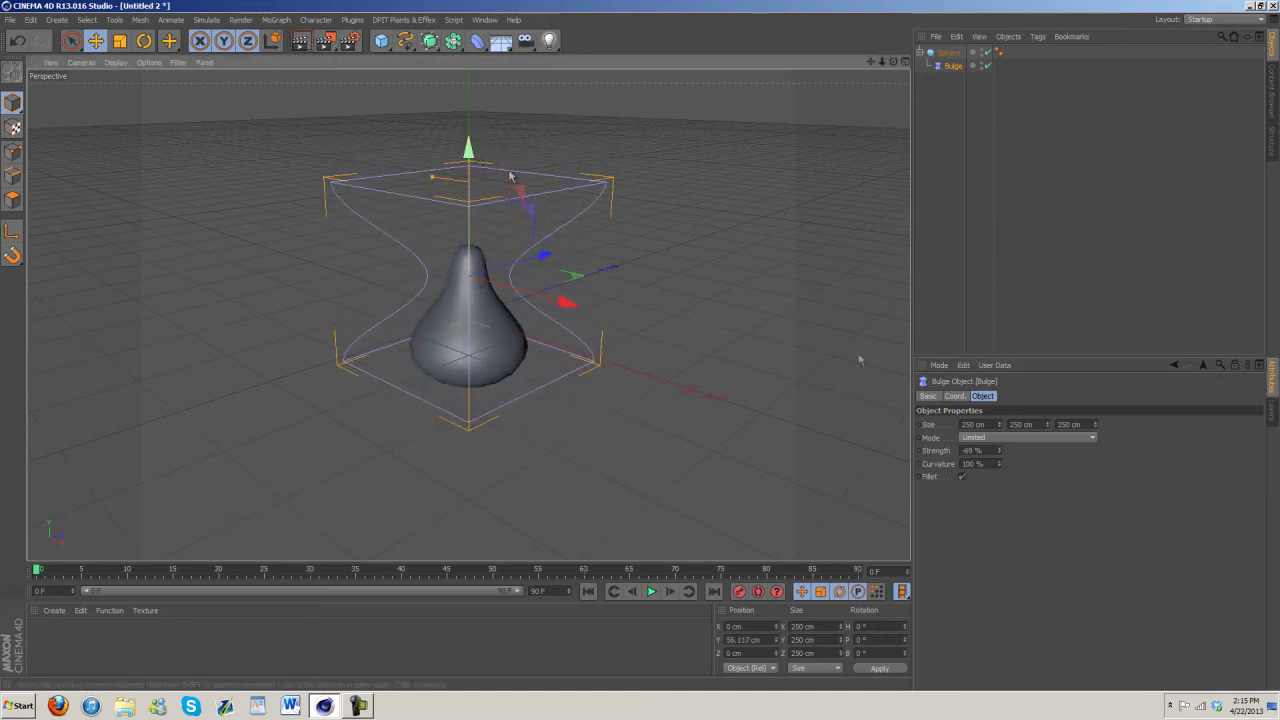
left_click_drag(1005, 456, 1000, 449)
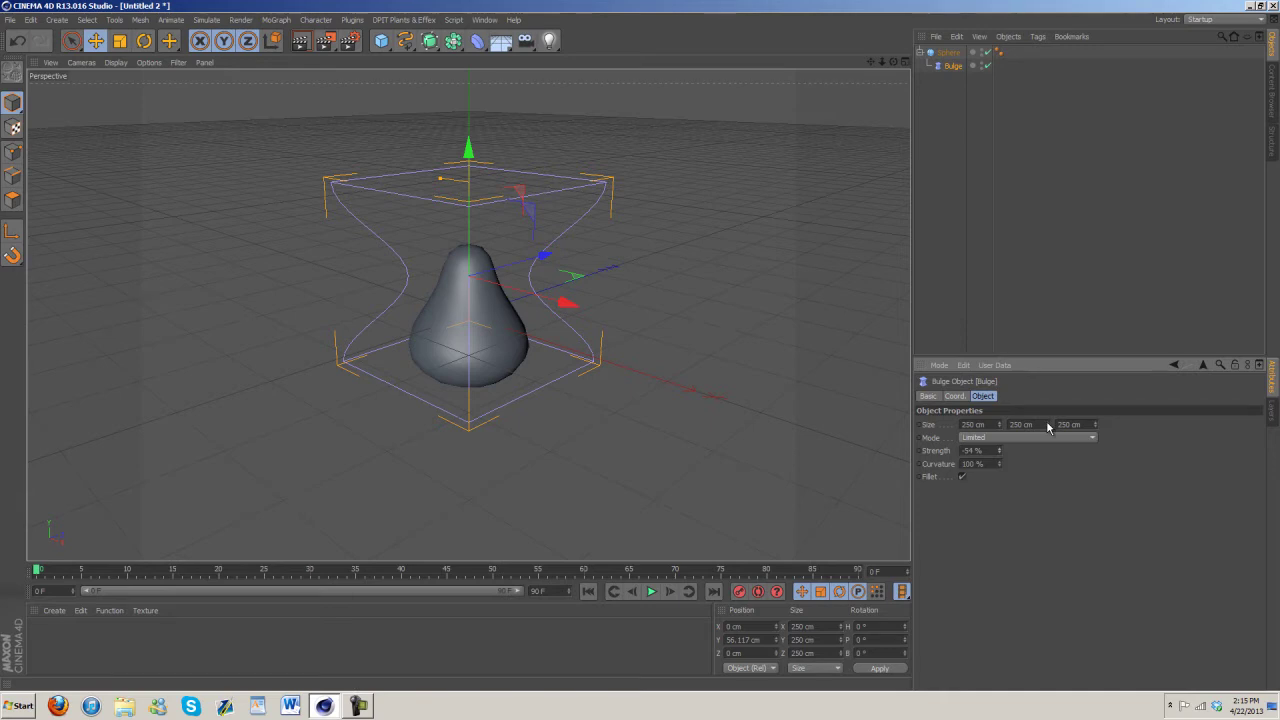
left_click_drag(1048, 427, 1048, 422)
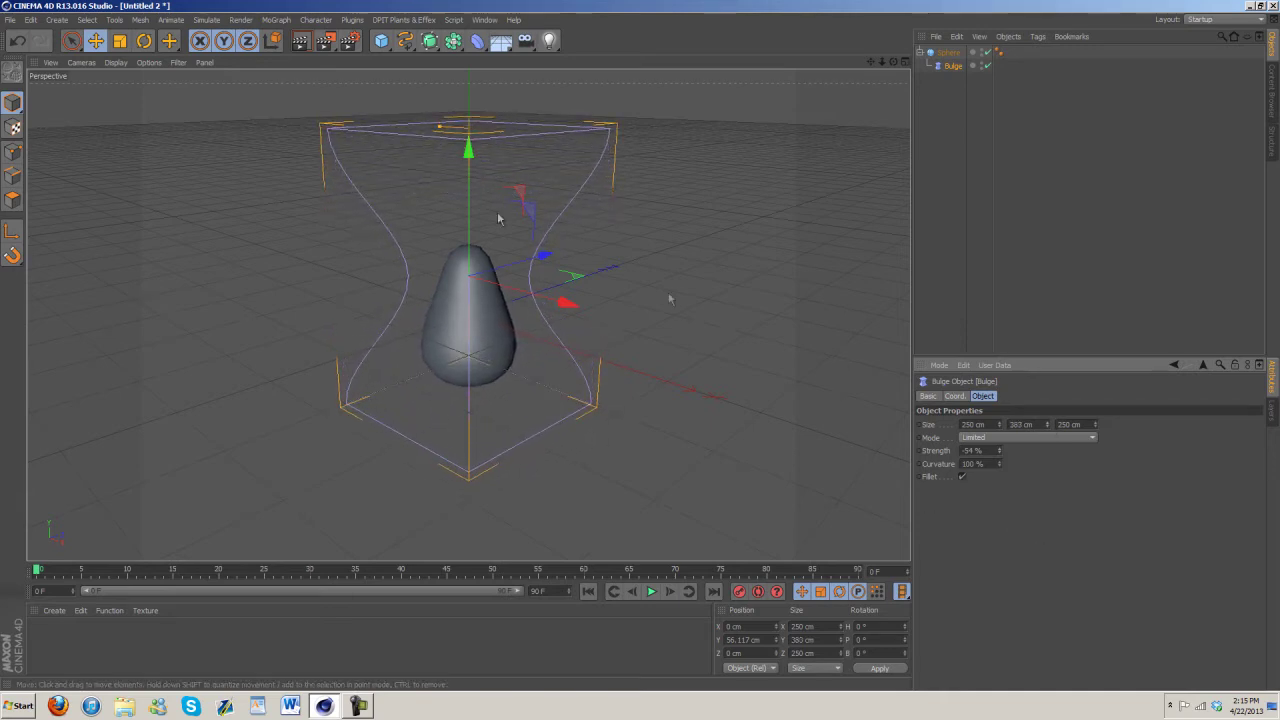
left_click_drag(464, 168, 470, 118)
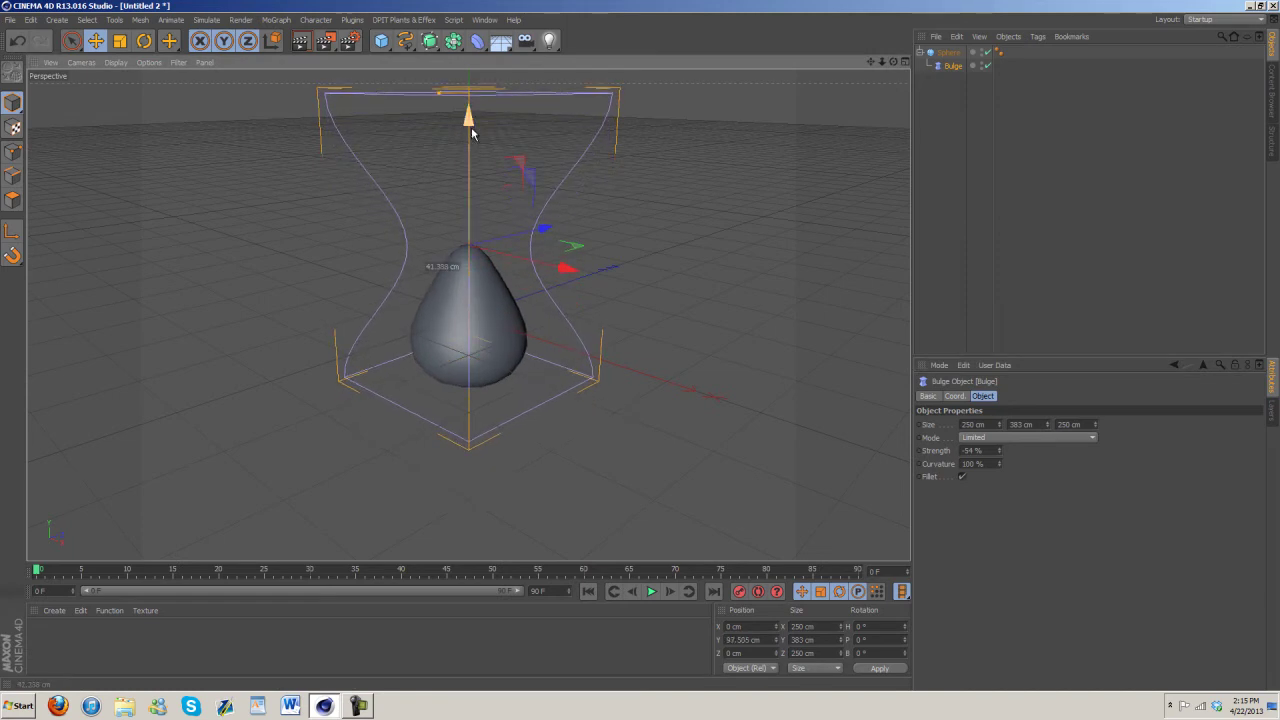
left_click_drag(998, 450, 1000, 457)
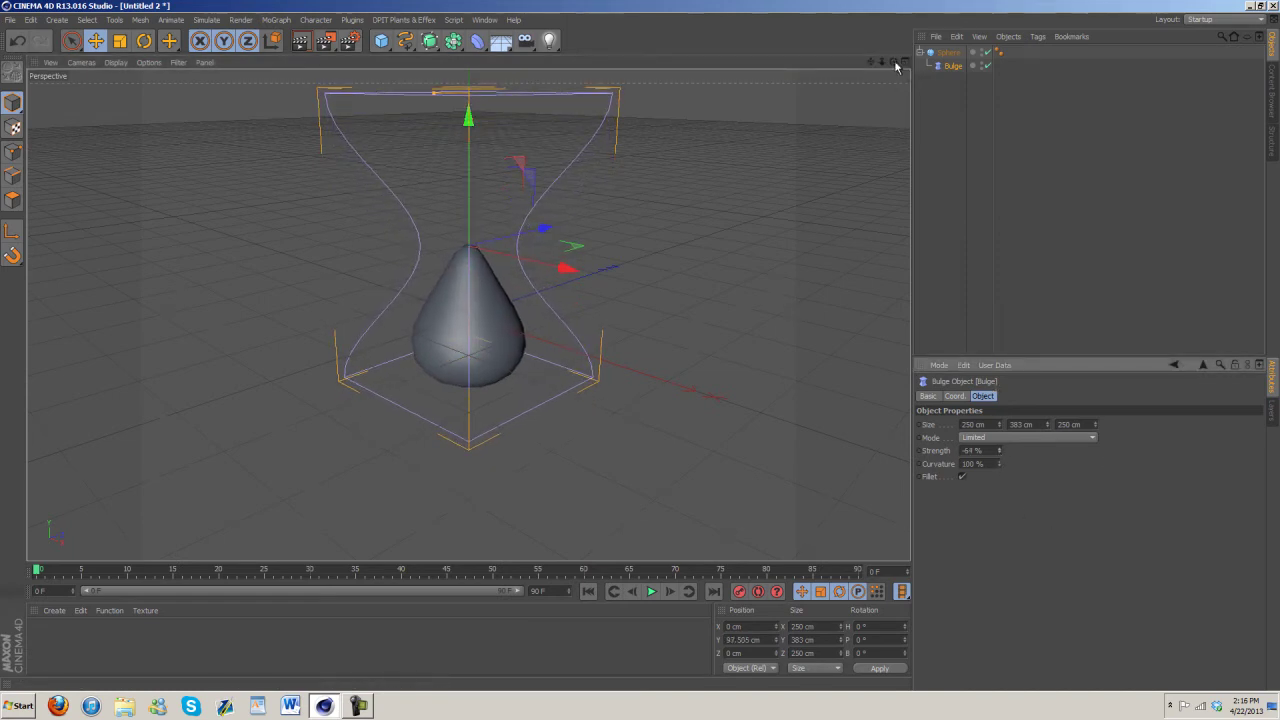
left_click_drag(641, 343, 641, 352, "alt")
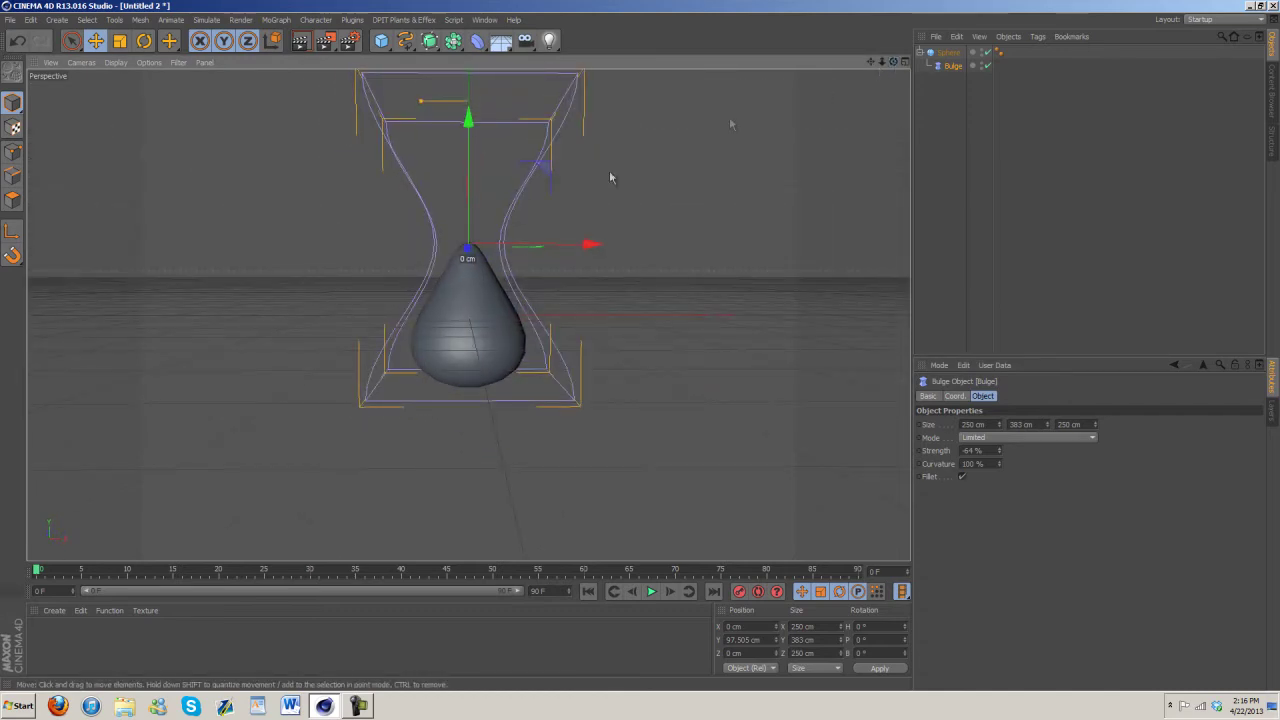
left_click_drag(588, 248, 577, 253)
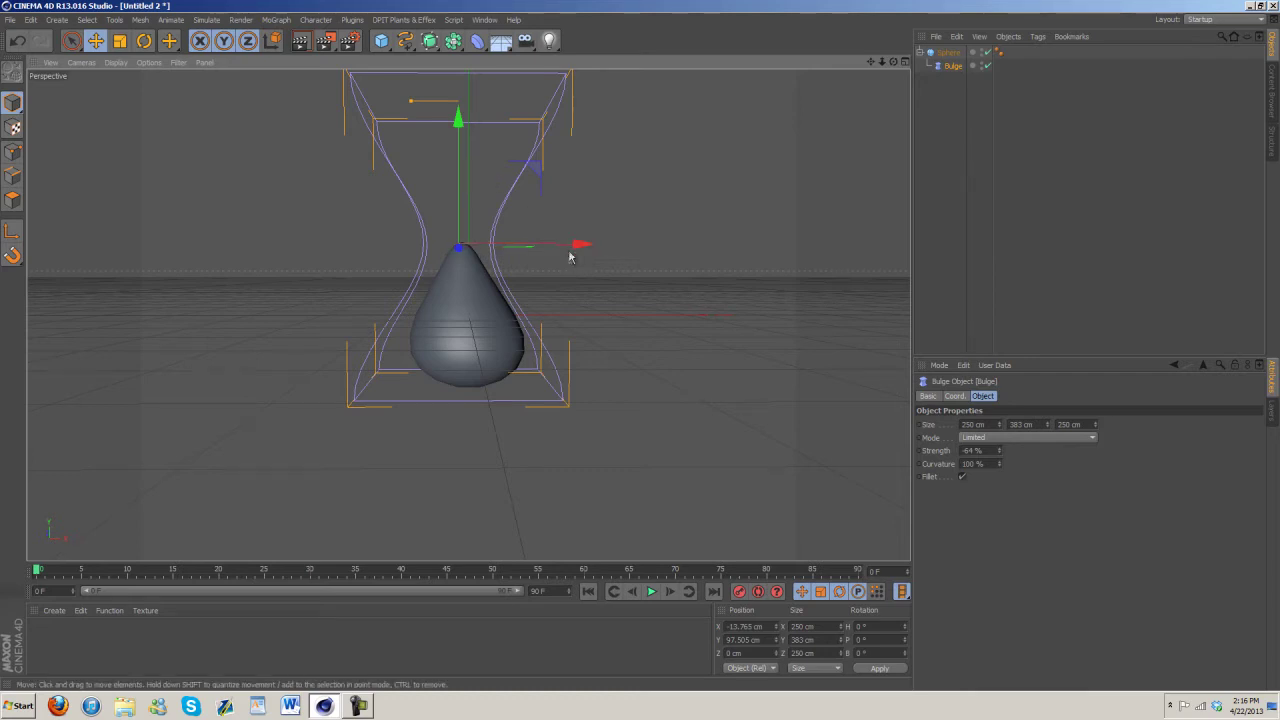
mouse_move(584, 245)
left_mouse_down()
mouse_move(594, 249)
mouse_move(565, 259)
left_mouse_up()
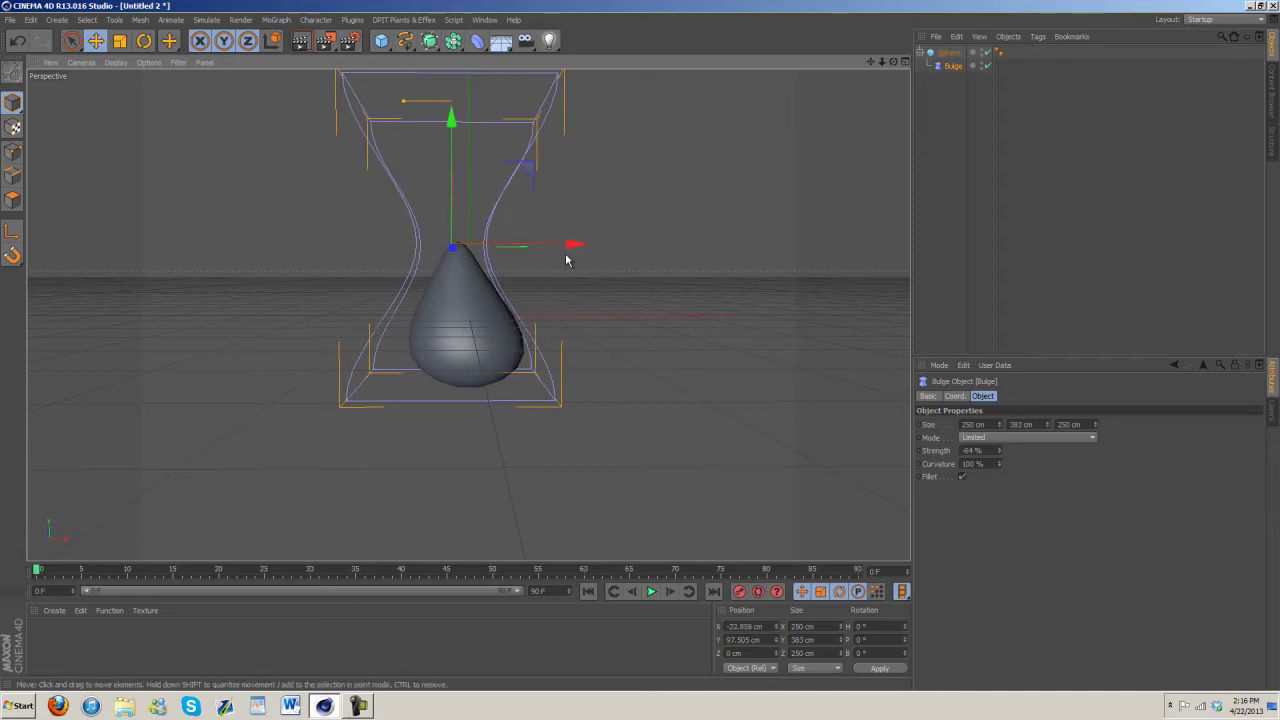
key("ctrl+z")
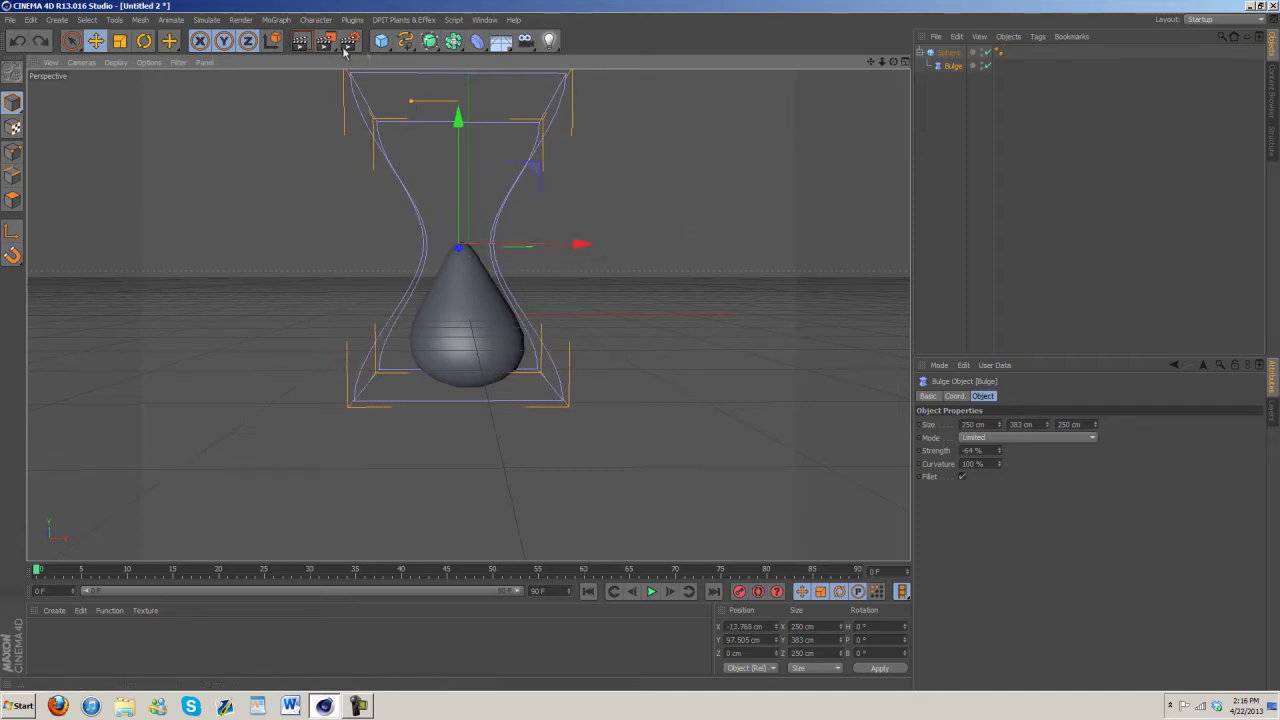
Preview-render the teardrop and nudge the Bulge right to X -7.46 cm.
left_click(300, 41)
left_click(572, 264)
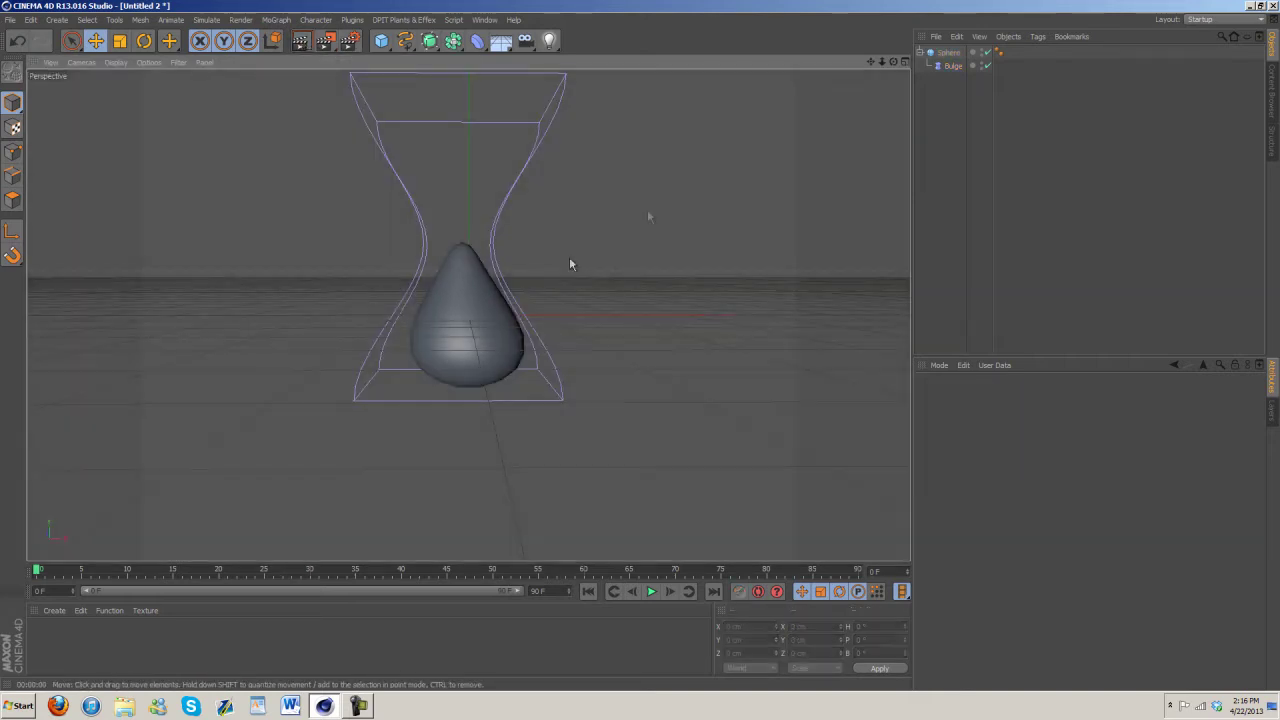
left_click(945, 65)
left_click_drag(579, 243, 568, 247)
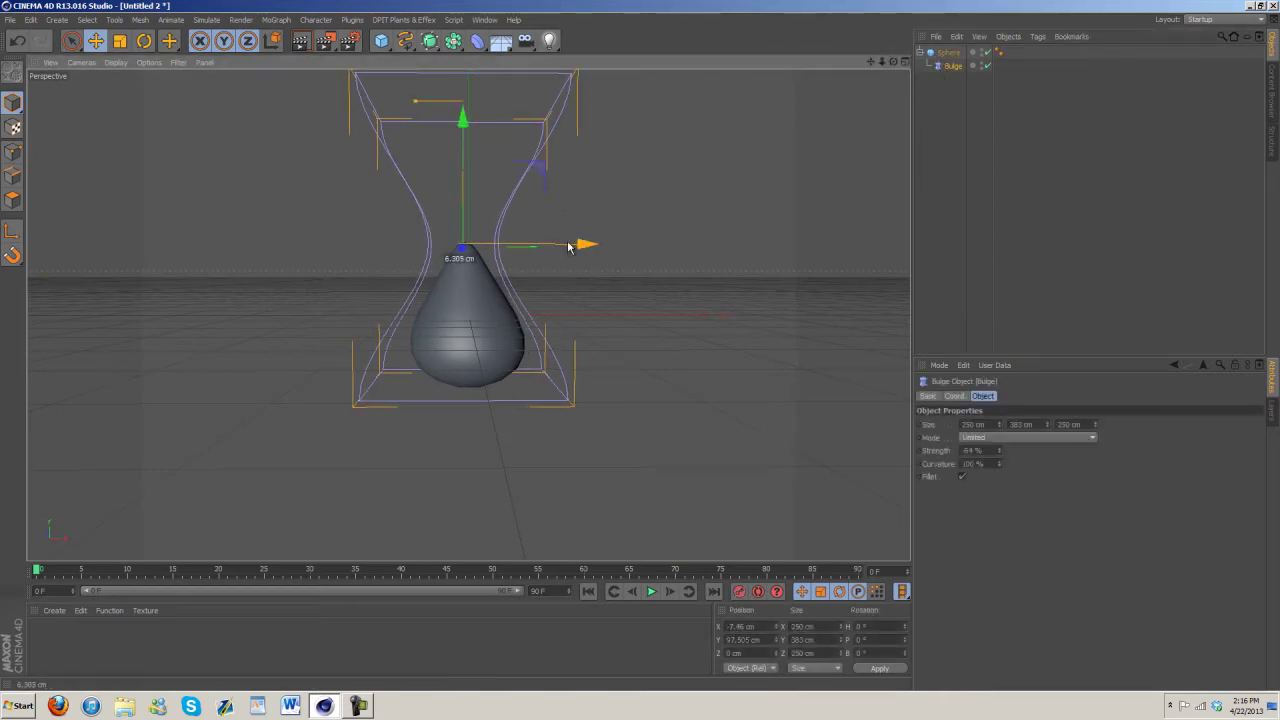
left_click(300, 41)
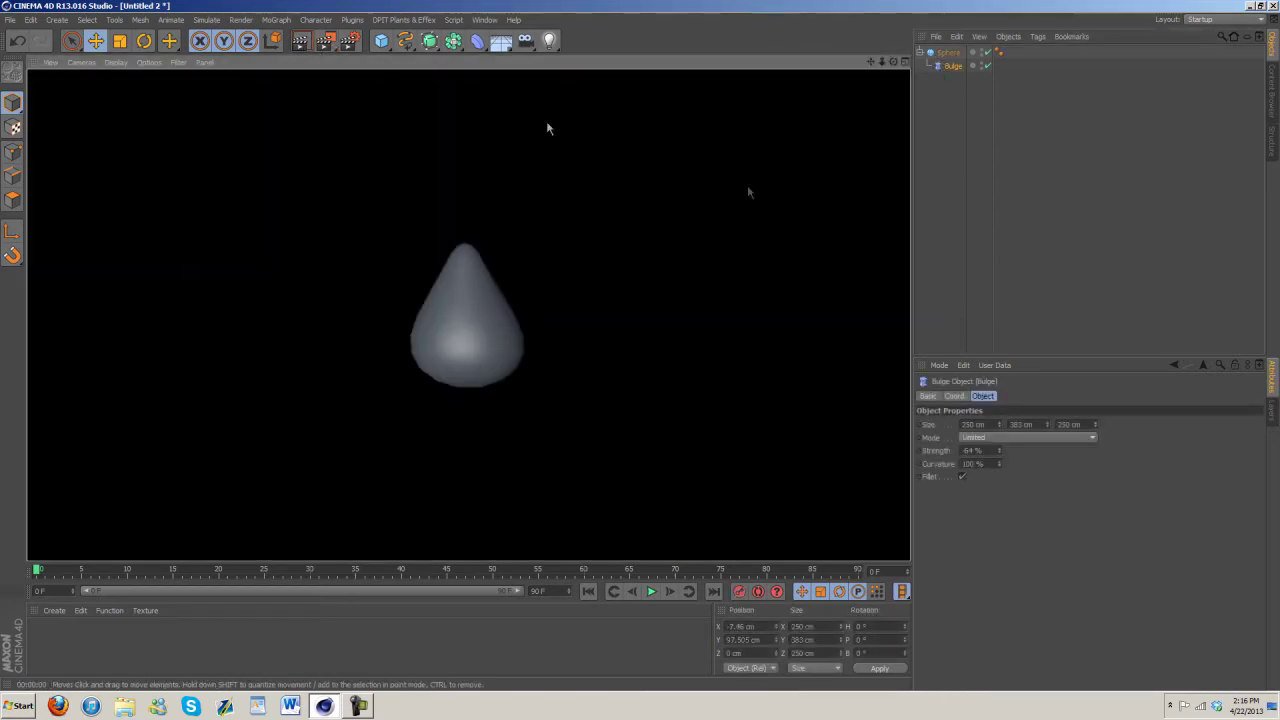
left_click_drag(889, 62, 889, 62)
Check the render once more and hide the sphere from the viewport.
left_click(300, 41)
left_click_drag(640, 351, 640, 344, "alt")
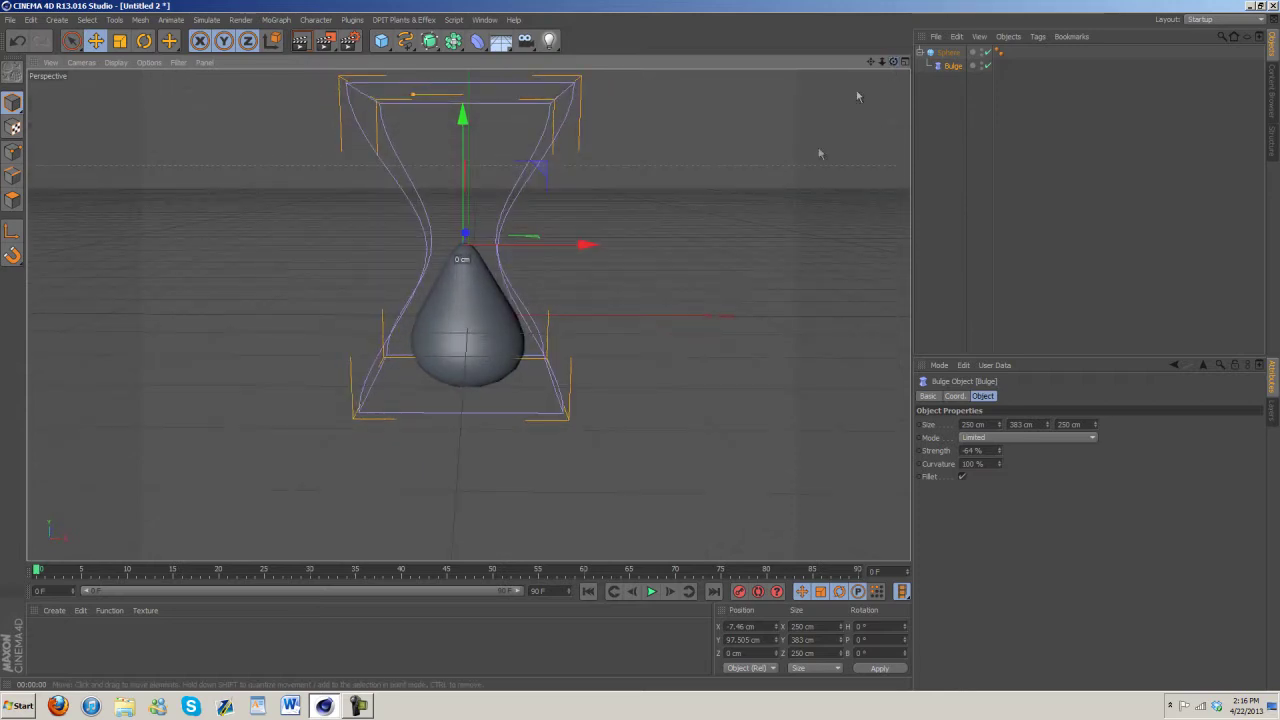
left_click(984, 54)
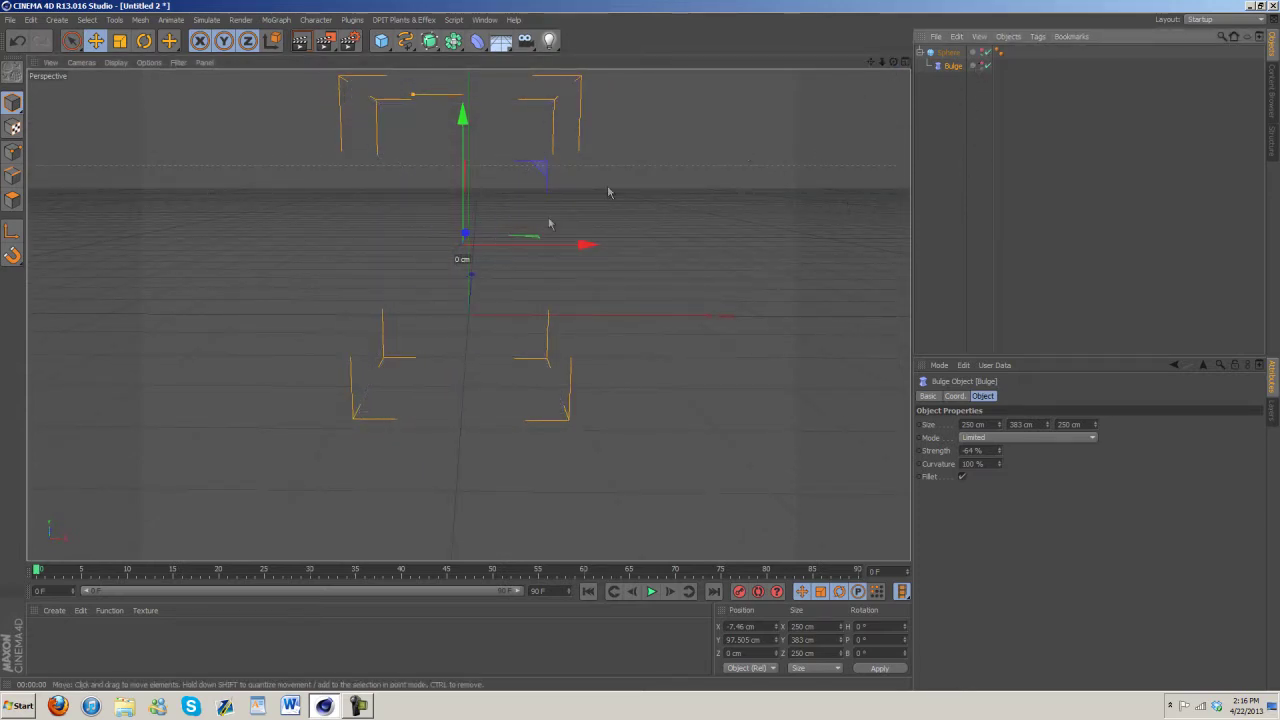
left_click(517, 223)
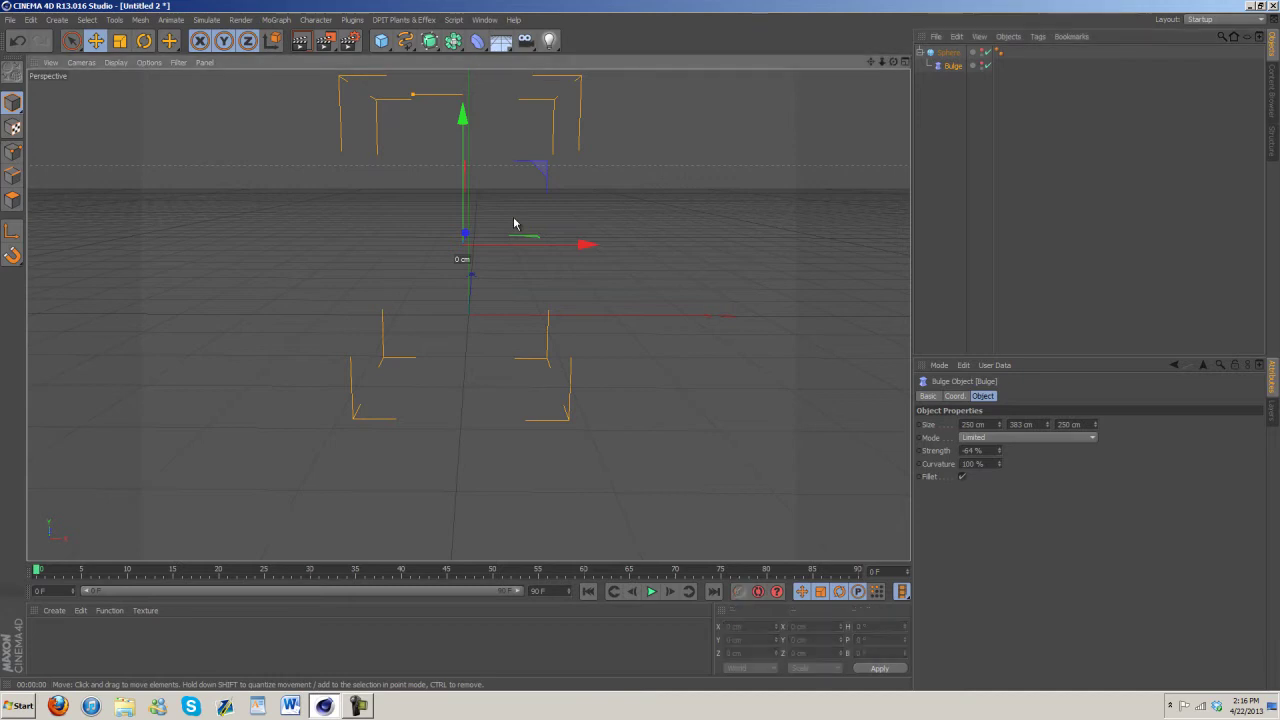
Add a second sphere, Sphere.1, at the origin with a 3 cm radius.
left_click(381, 40)
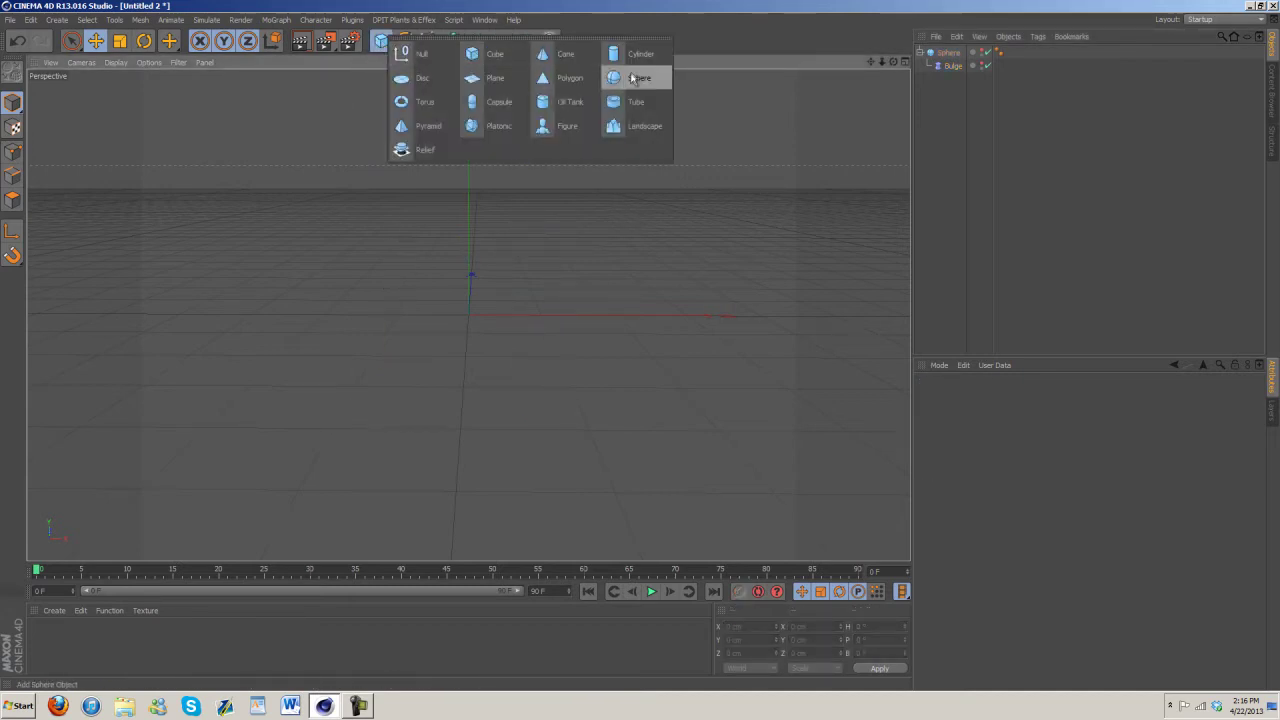
left_click(620, 80)
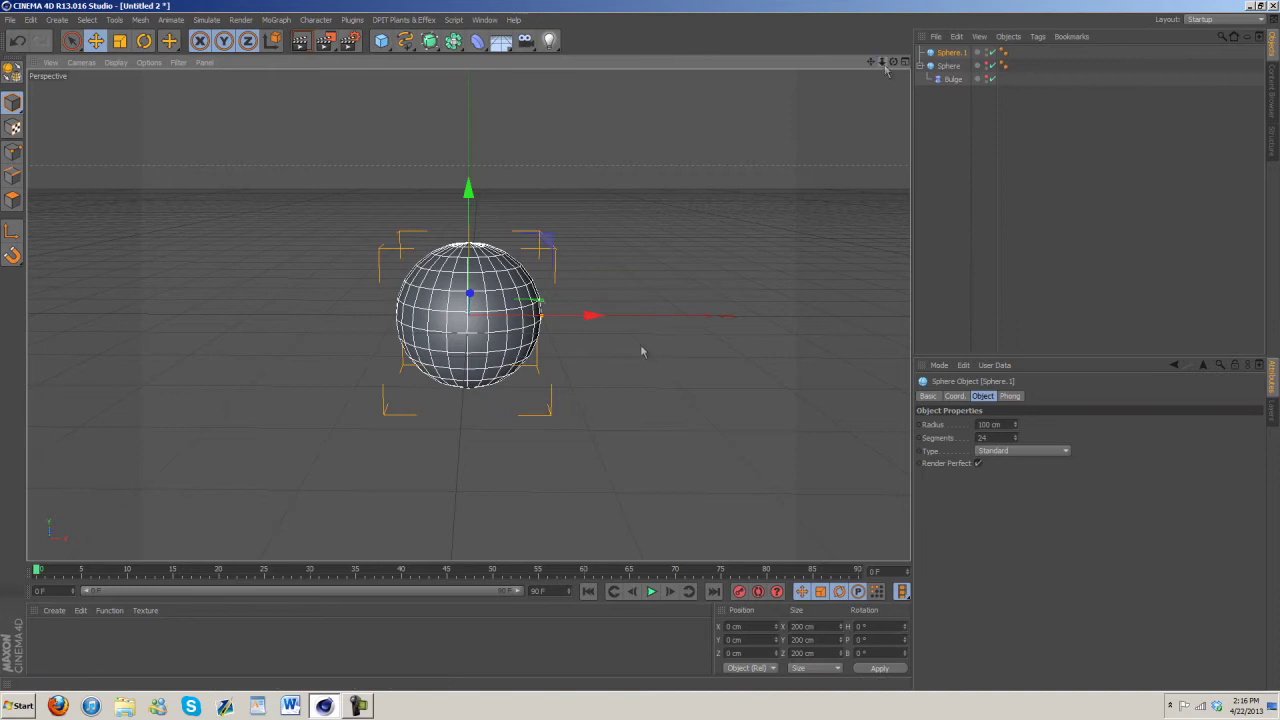
scroll(641, 347, "up", 5)
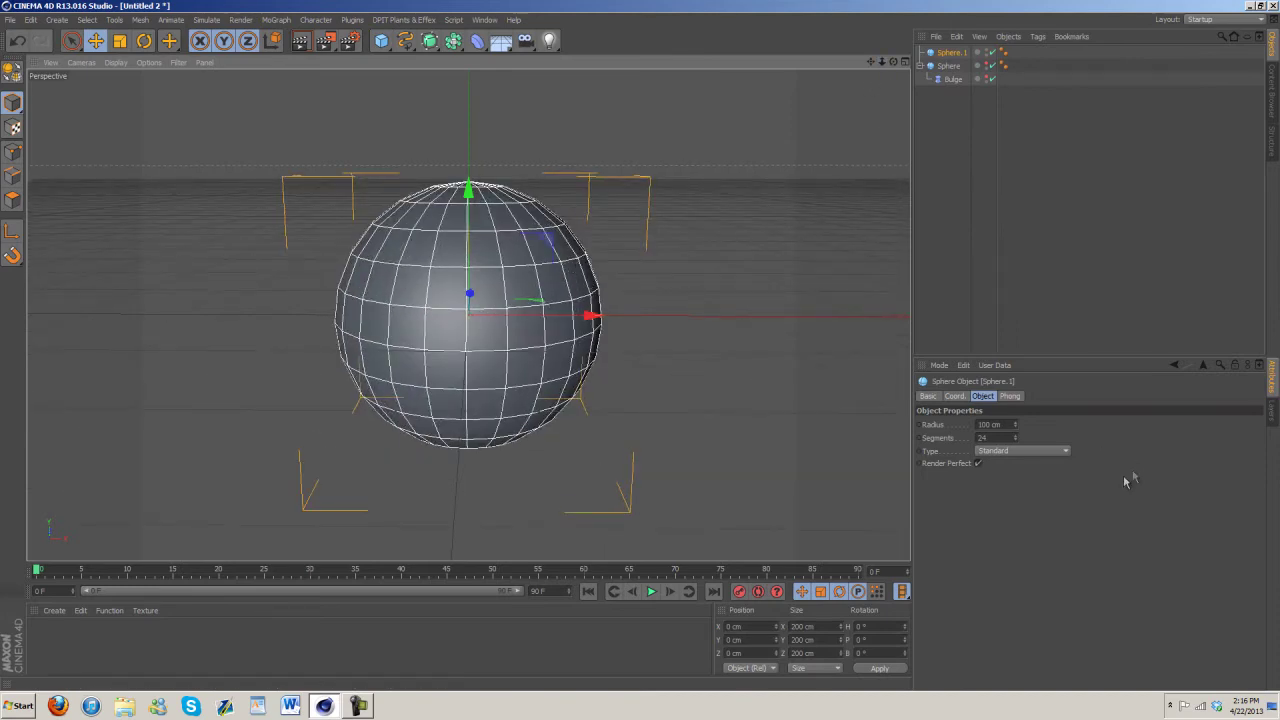
left_click(995, 424)
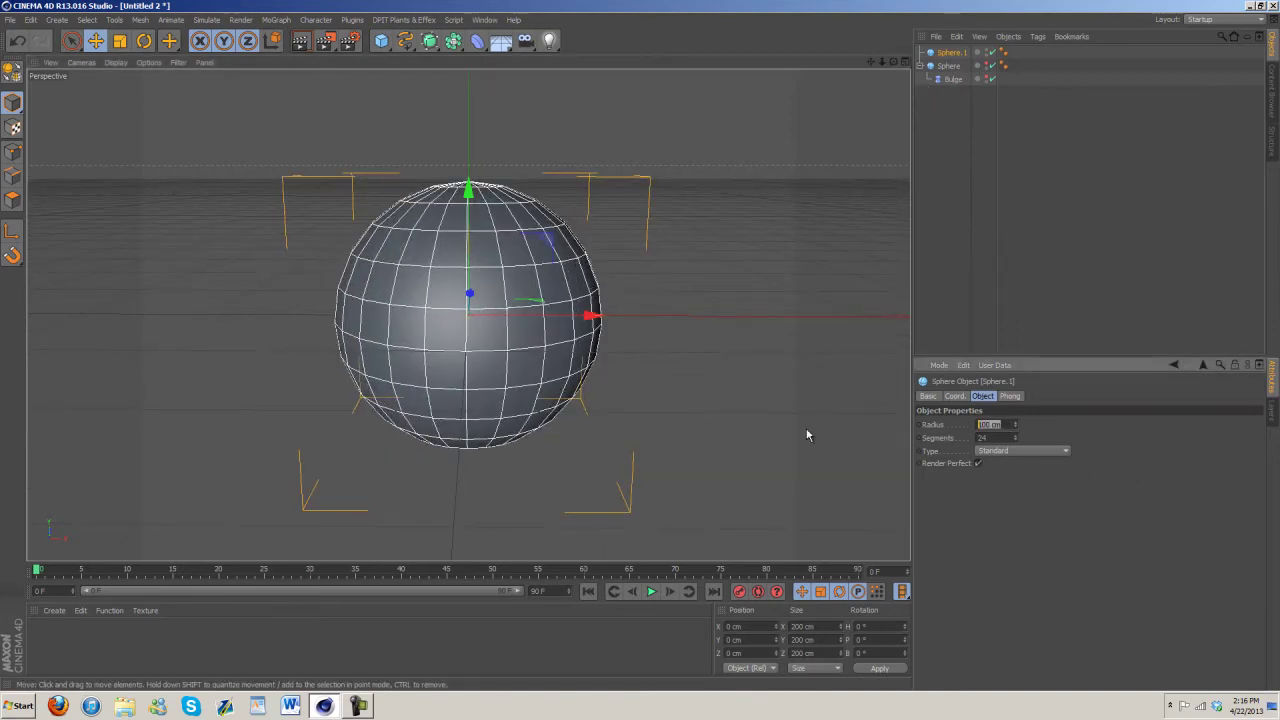
type("3")
key("Return")
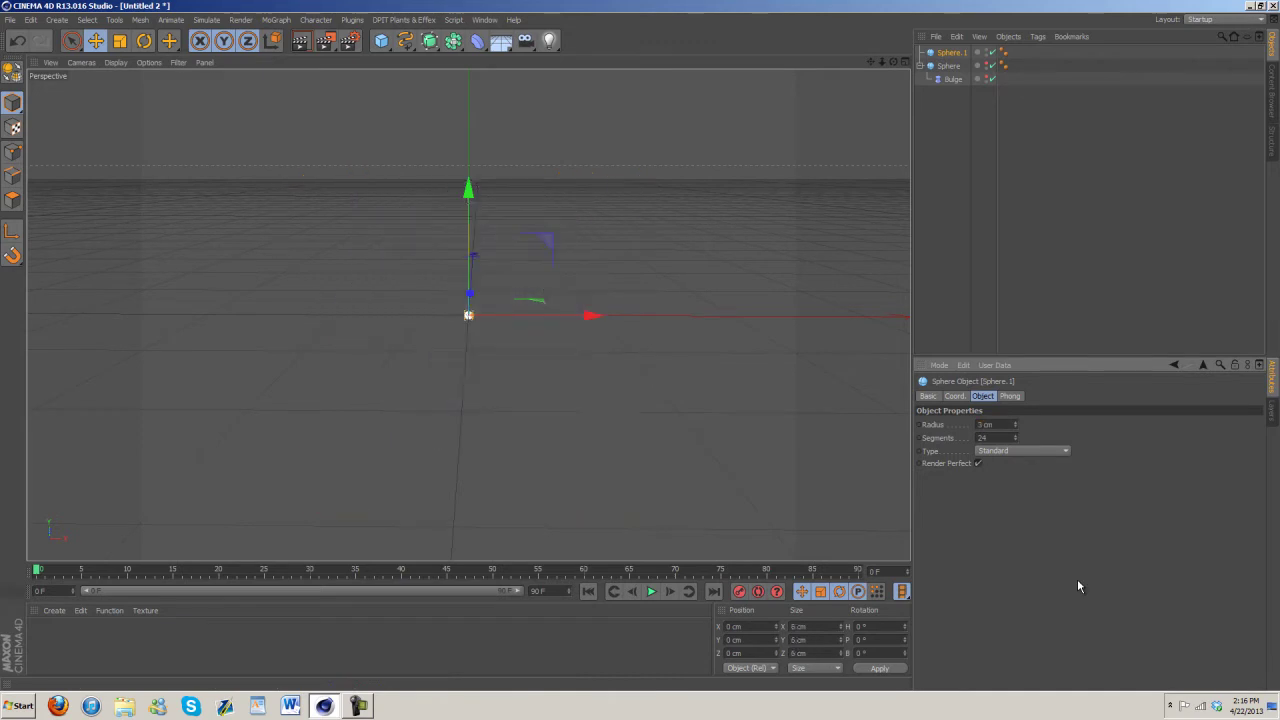
scroll(640, 344, "up", 6)
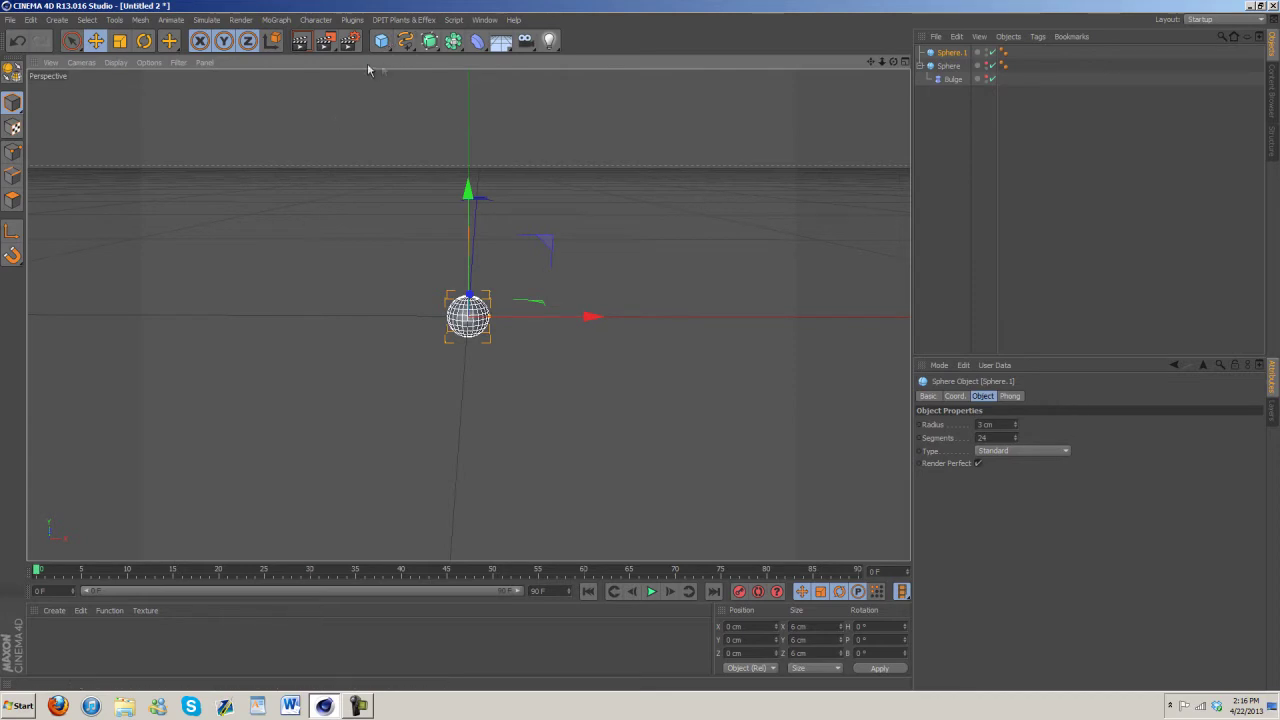
left_click(477, 42)
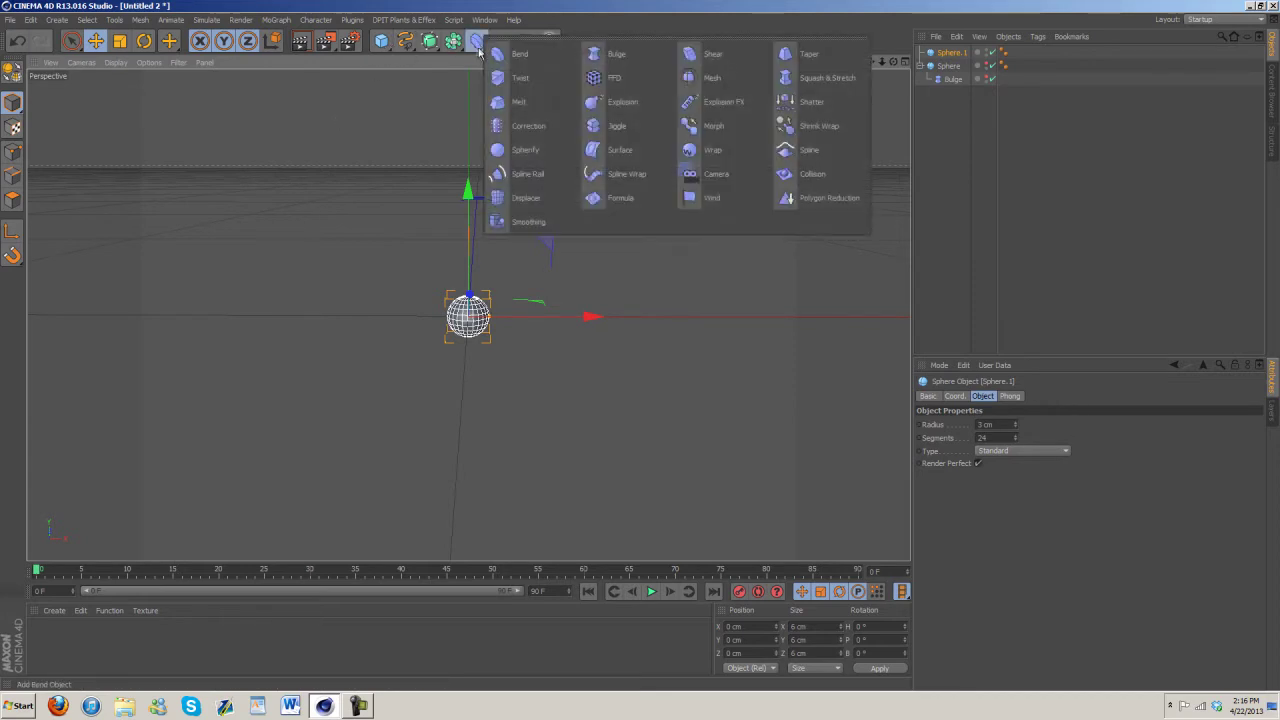
Add a Bulge to the small sphere and size it 20 × 35 × 20 cm.
left_click(616, 54)
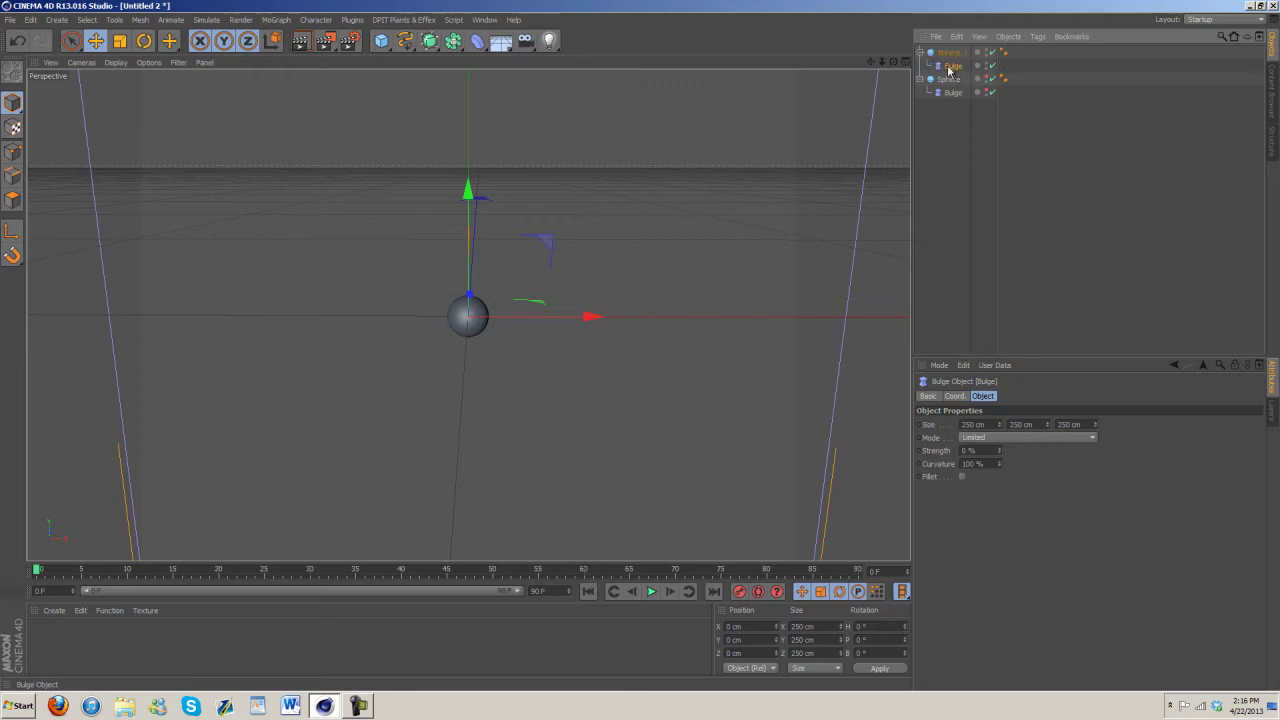
left_click(988, 424)
type("50")
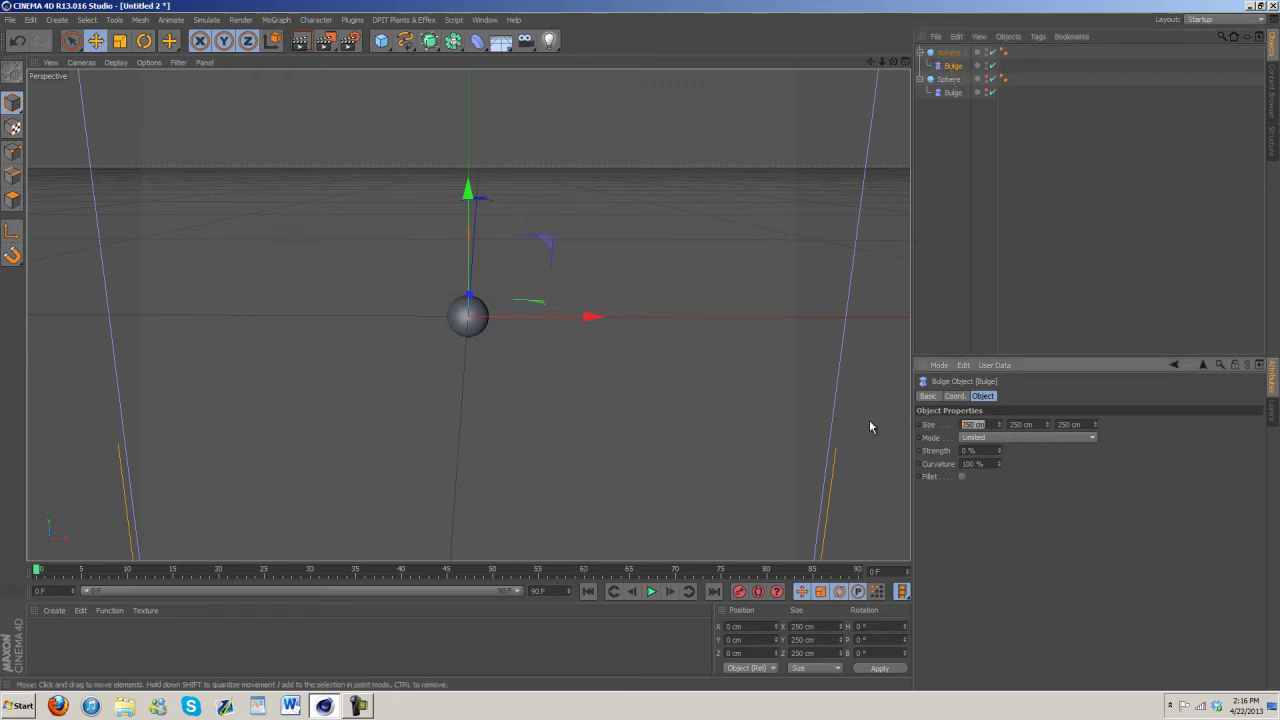
key("Tab")
type("50")
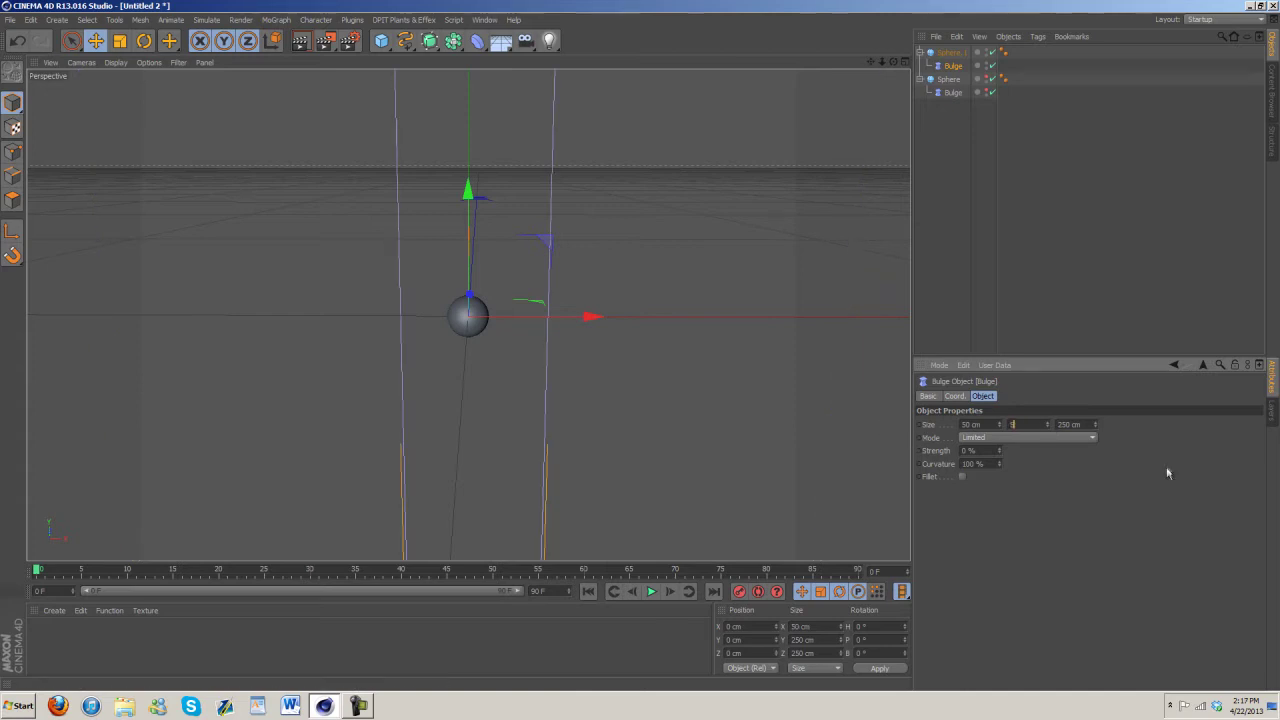
key("Tab")
type("50")
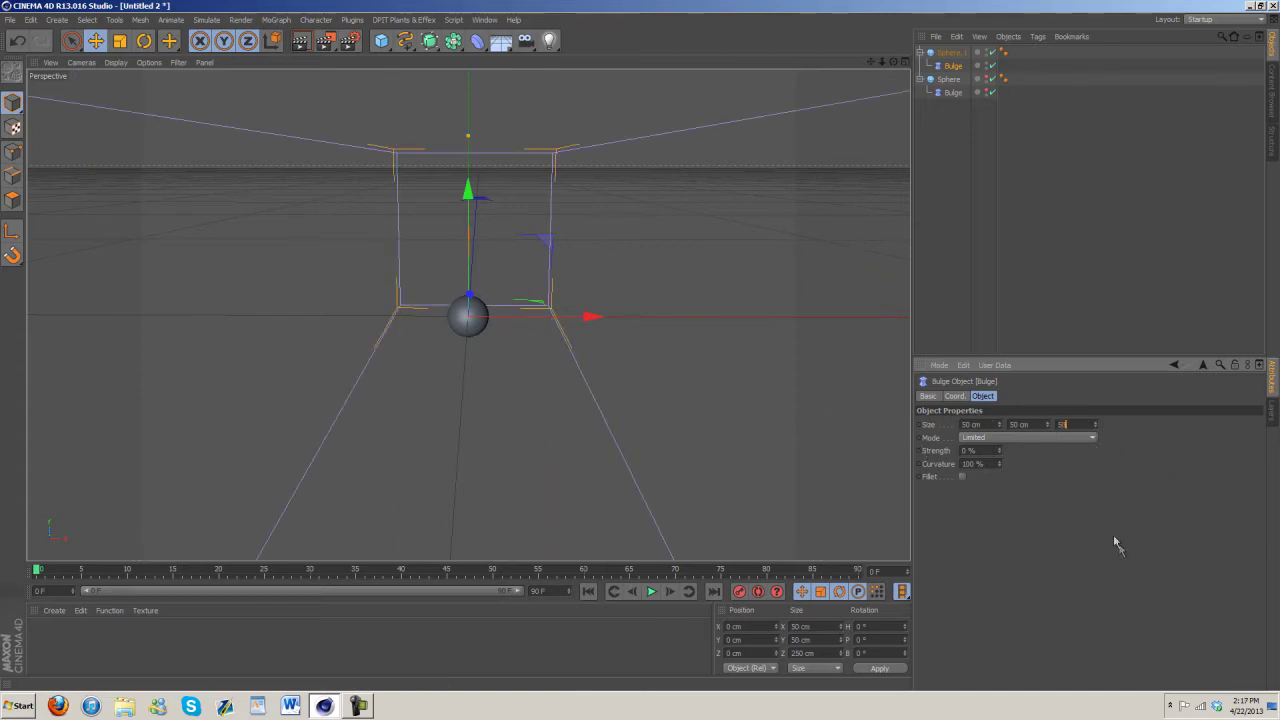
key("Return")
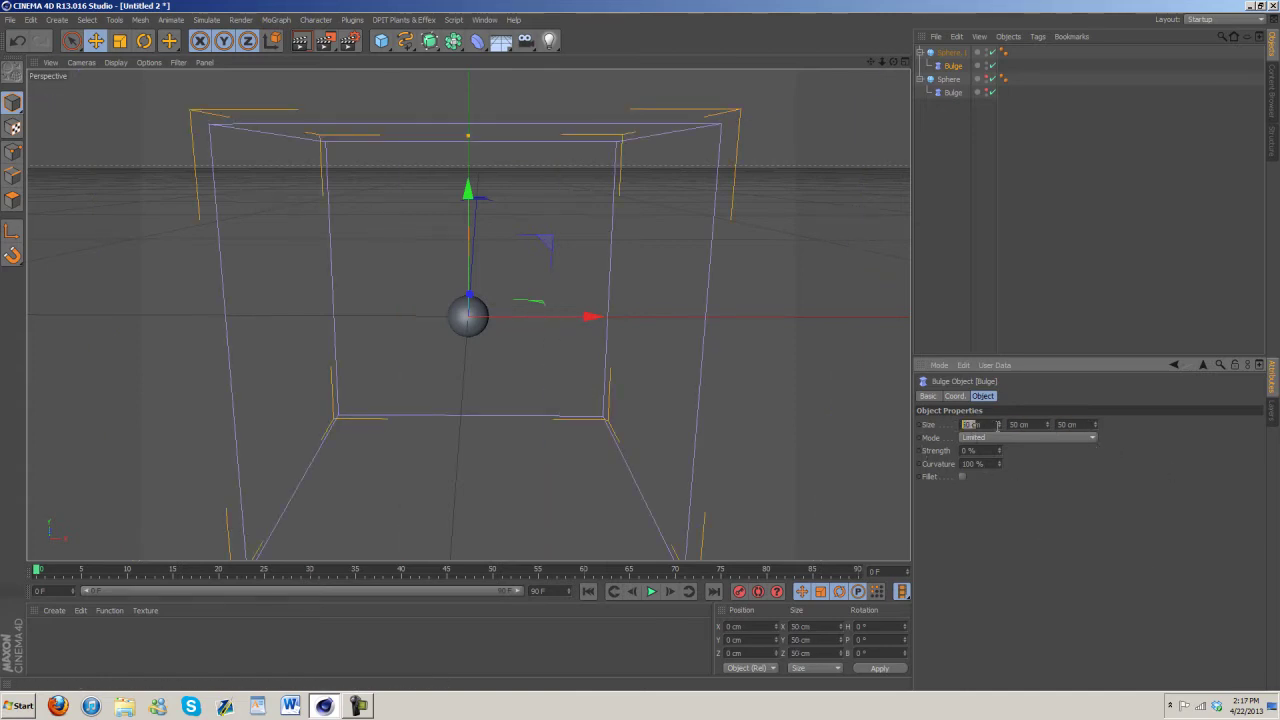
type("20")
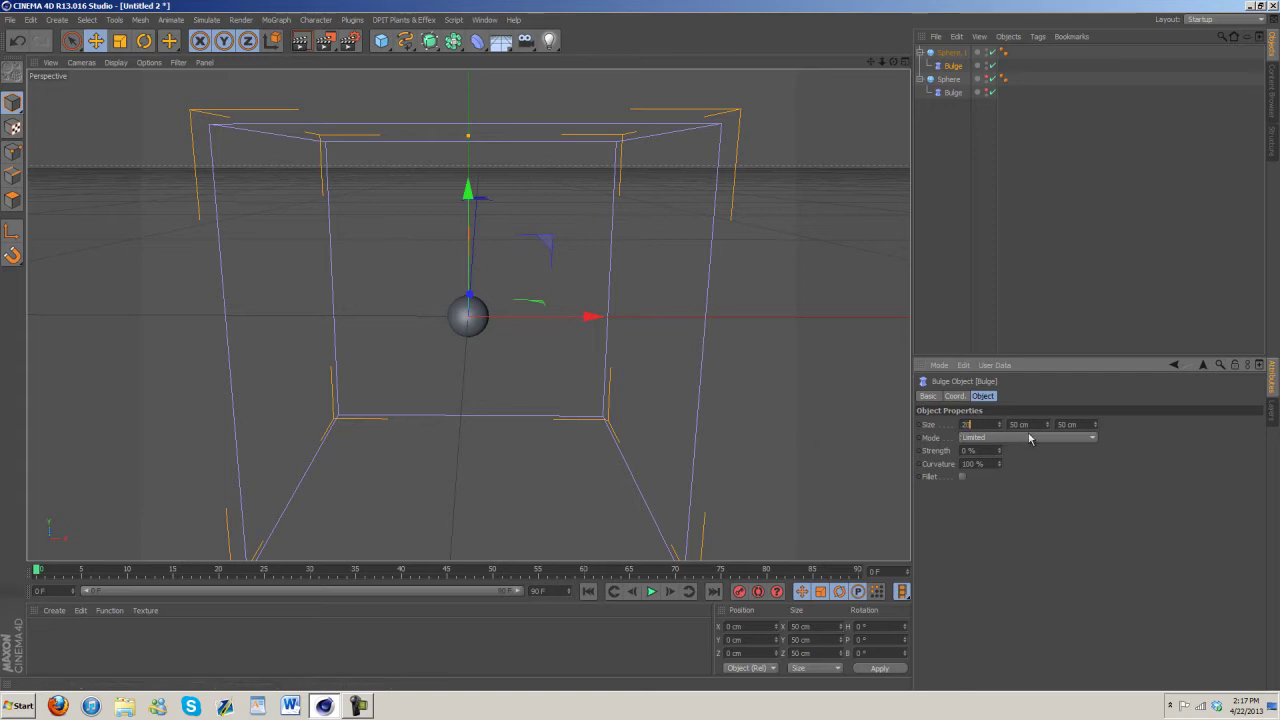
key("Tab")
type("35")
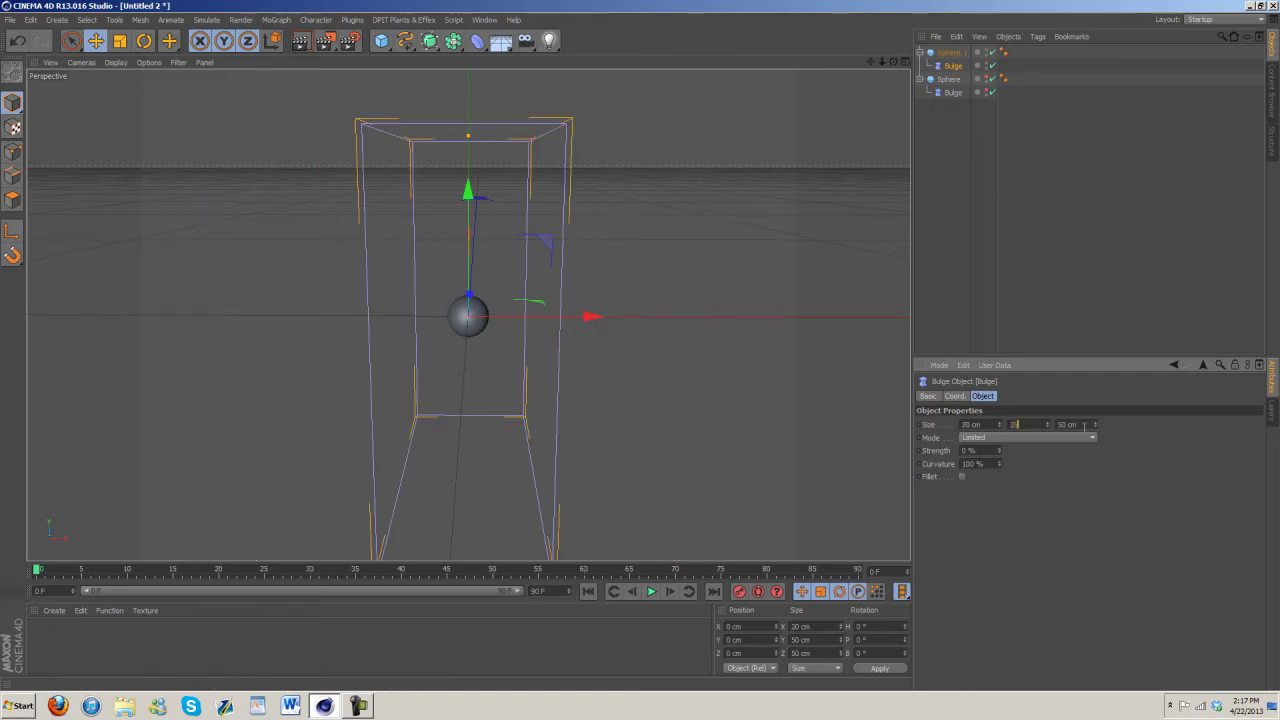
key("Tab")
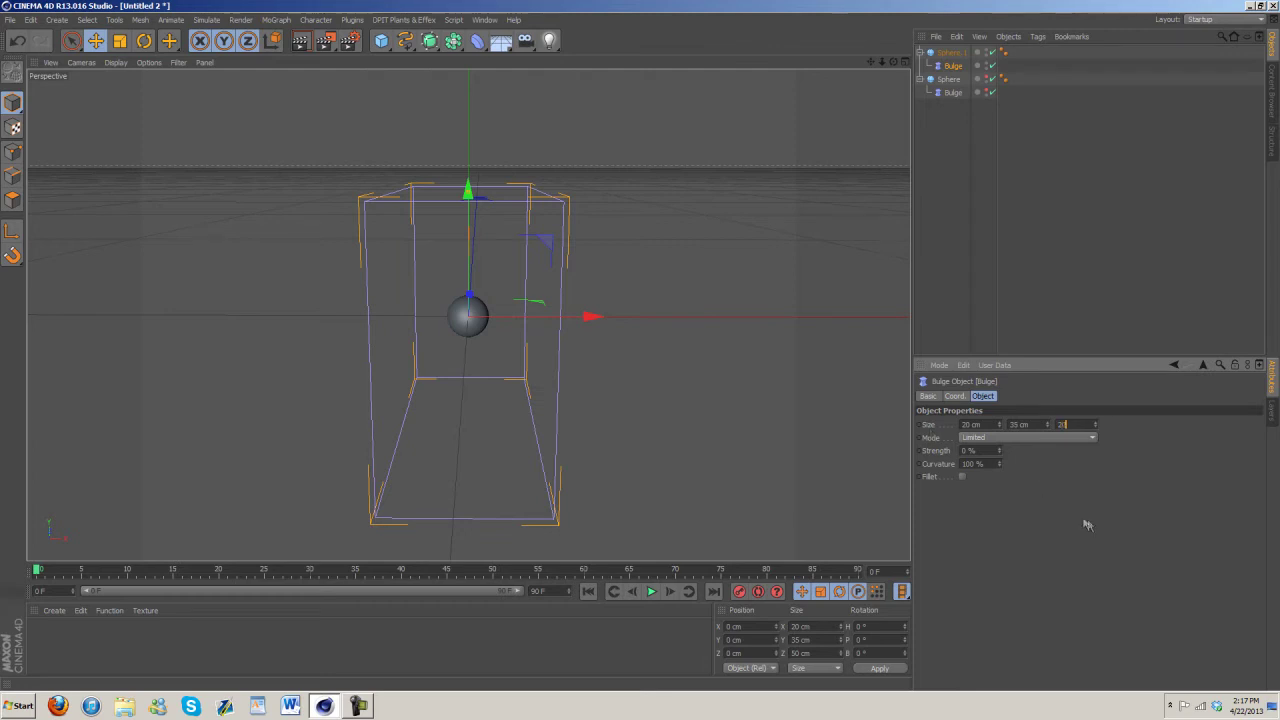
type("20")
key("Return")
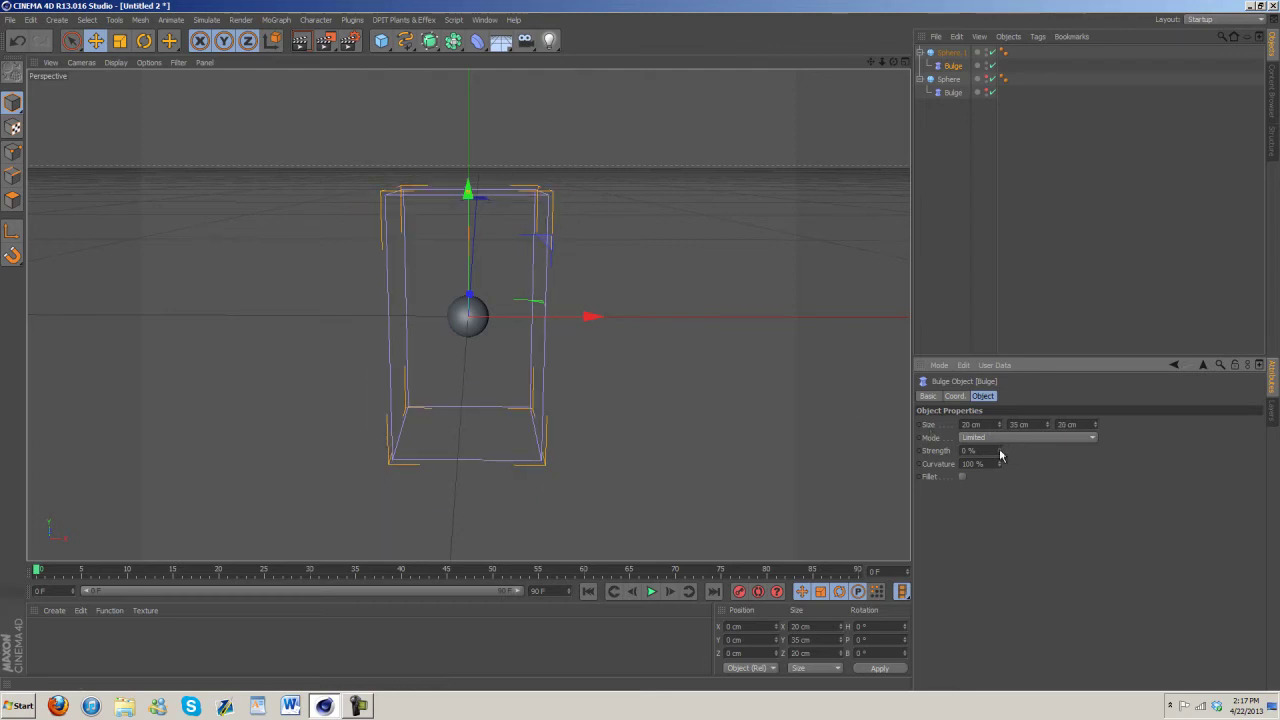
Set the small Bulge's strength to -70% and raise it to Y 8.427 cm.
left_click_drag(1000, 455, 1000, 455)
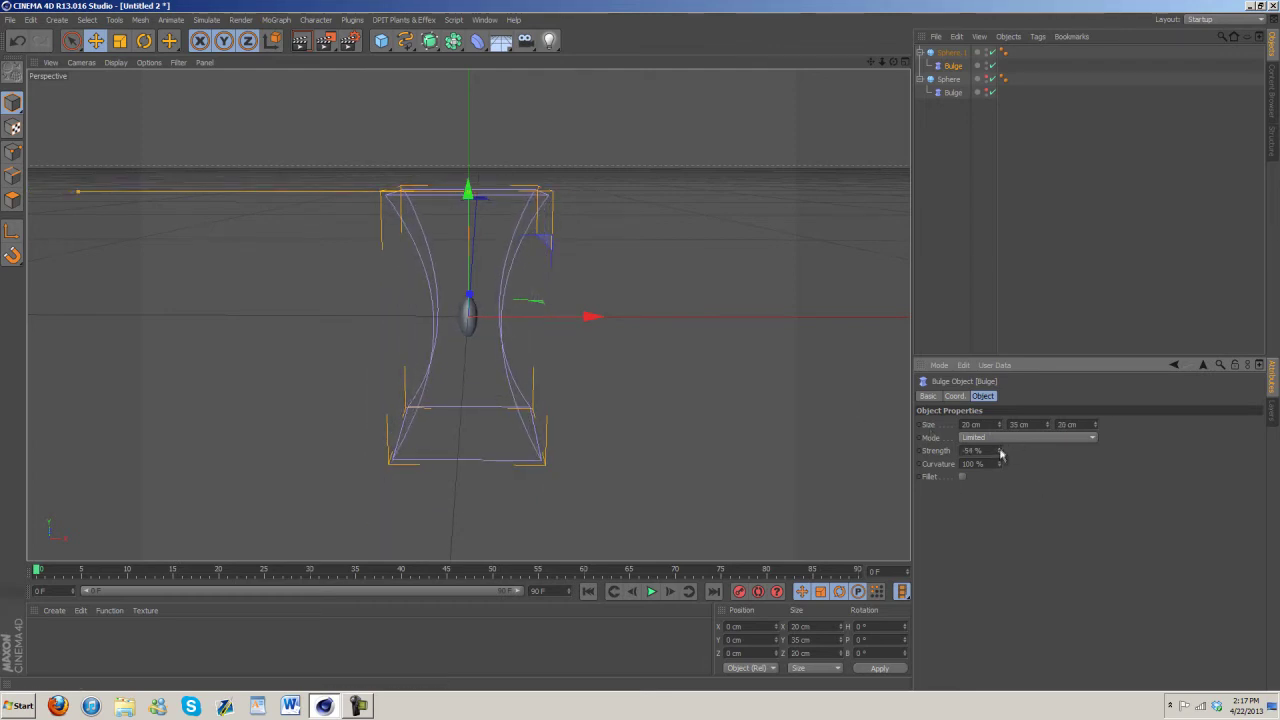
scroll(640, 347, "up", 6)
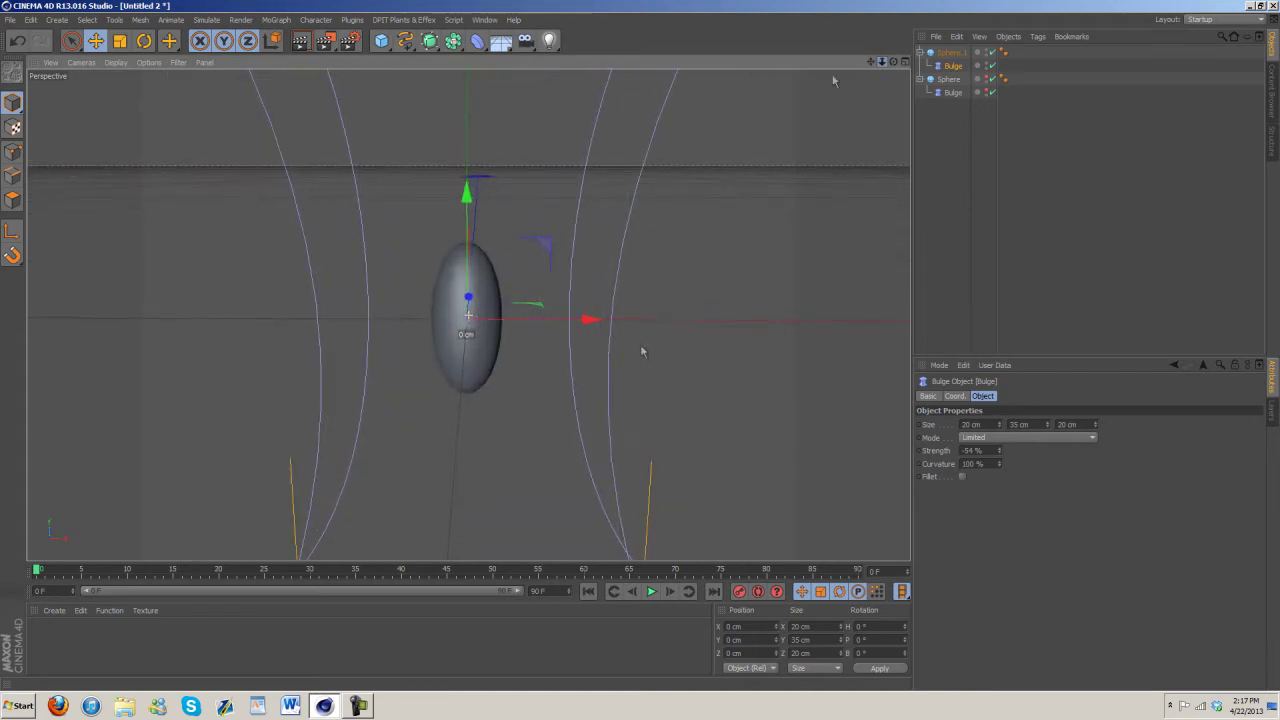
left_click_drag(478, 200, 478, 78)
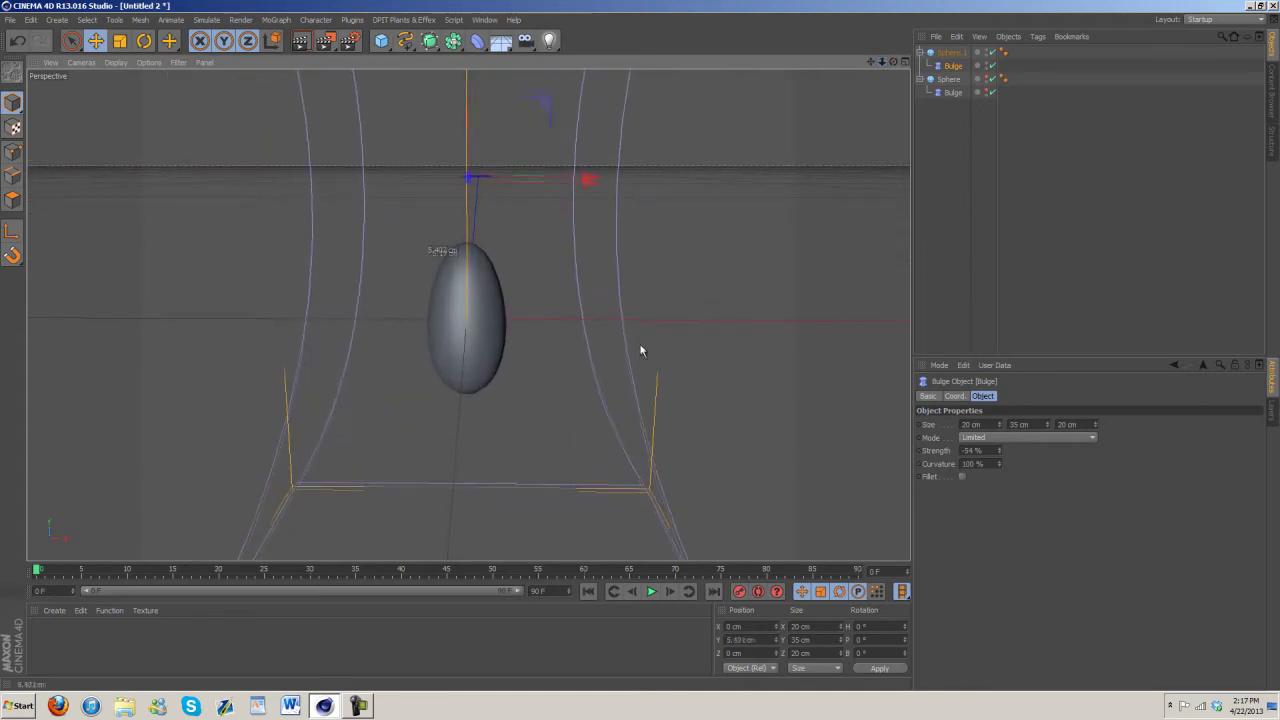
left_click_drag(999, 452, 999, 452)
left_click_drag(466, 84, 481, 287)
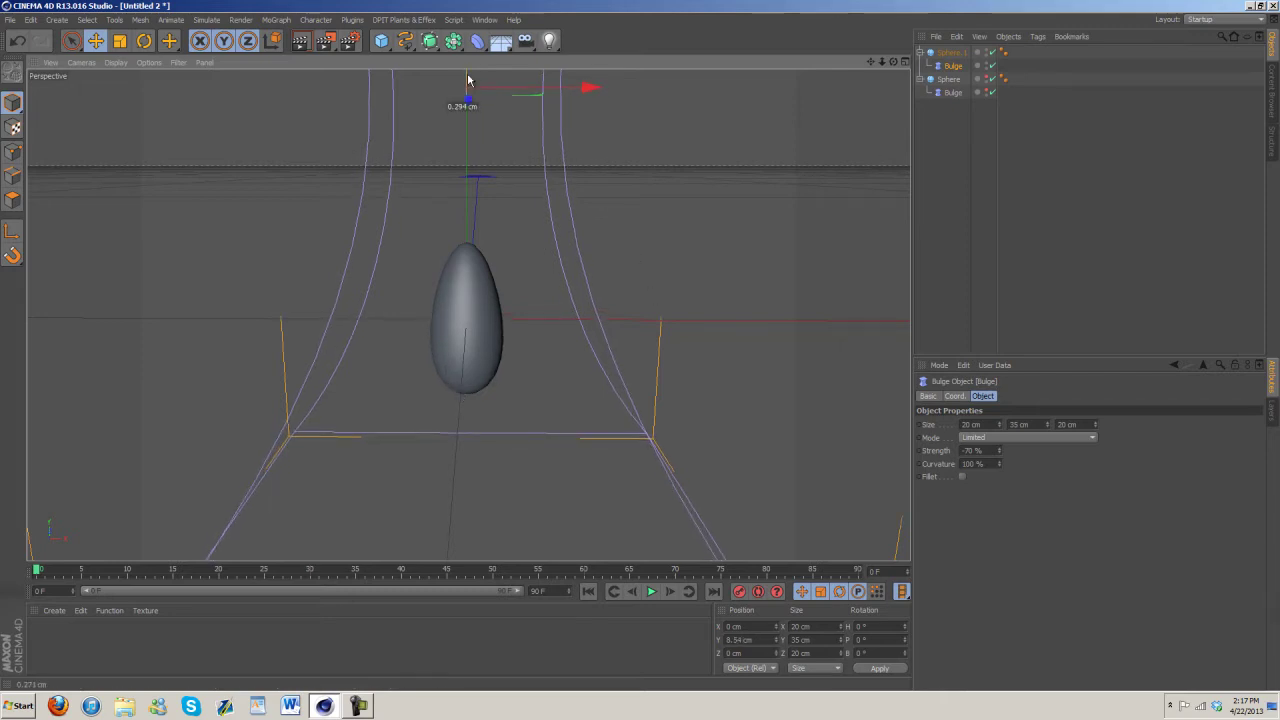
left_click_drag(467, 80, 467, 76)
scroll(640, 352, "down", 3)
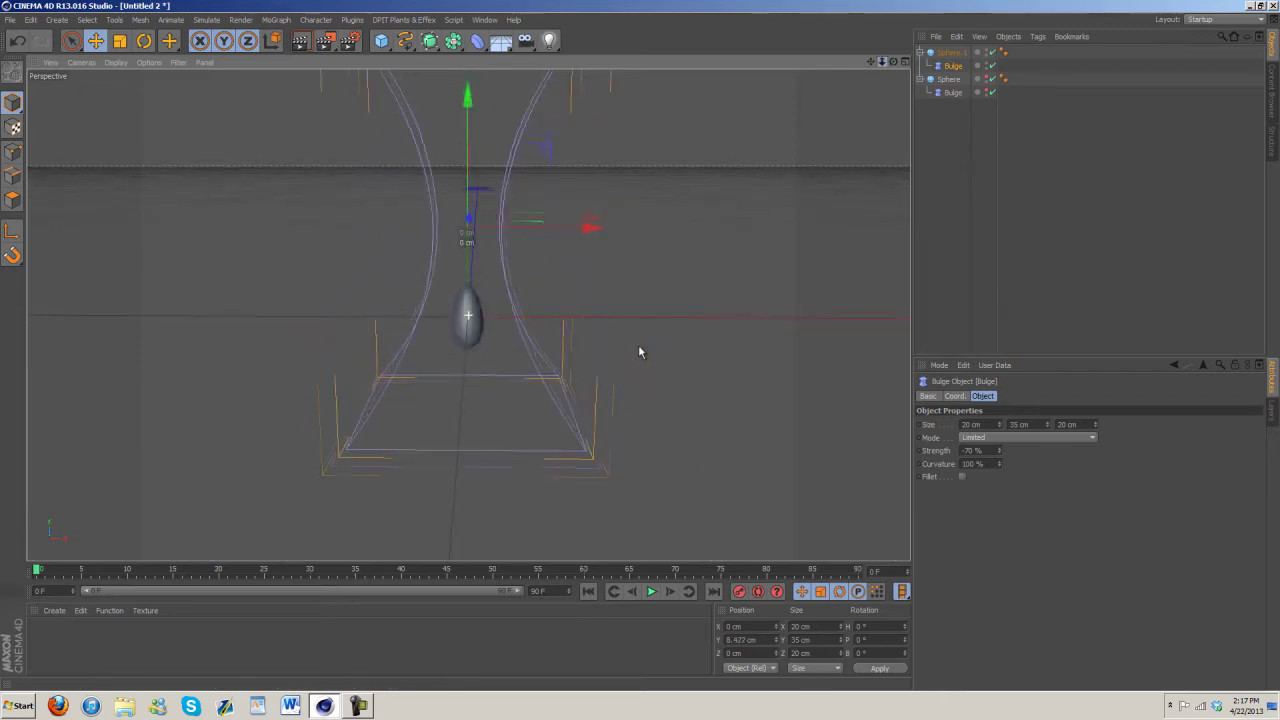
scroll(640, 352, "down", 4)
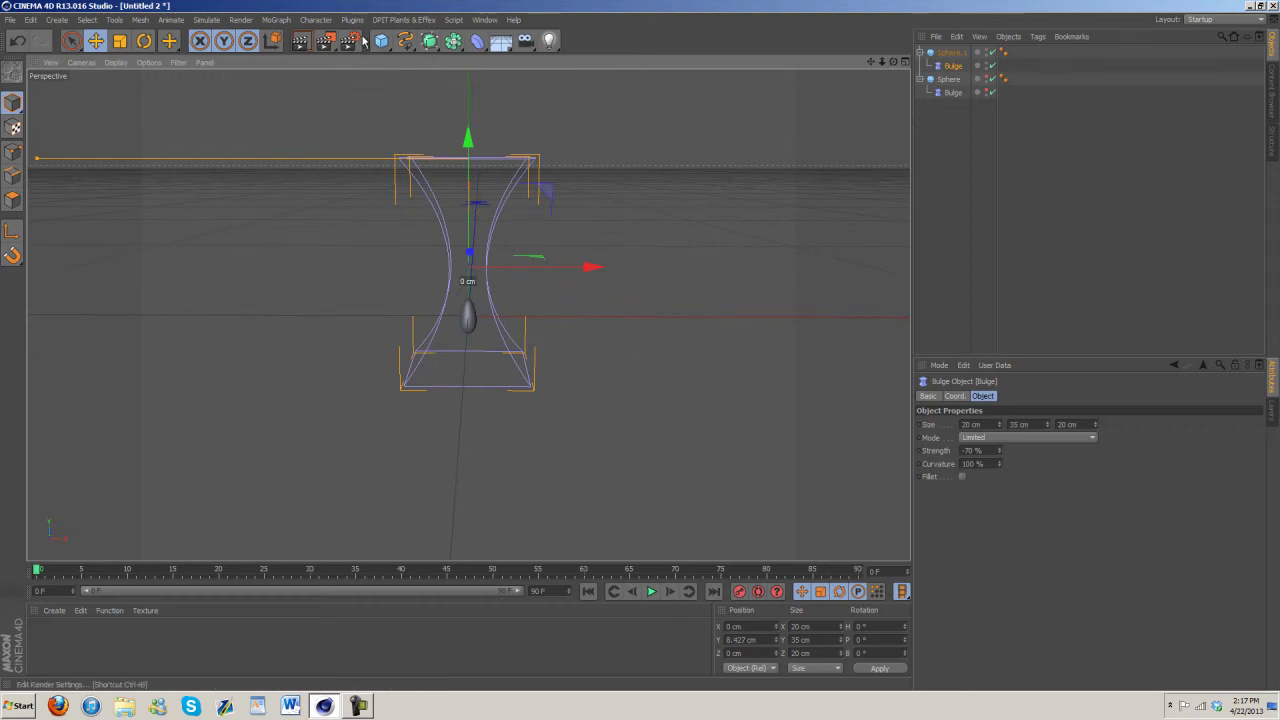
left_click(429, 42)
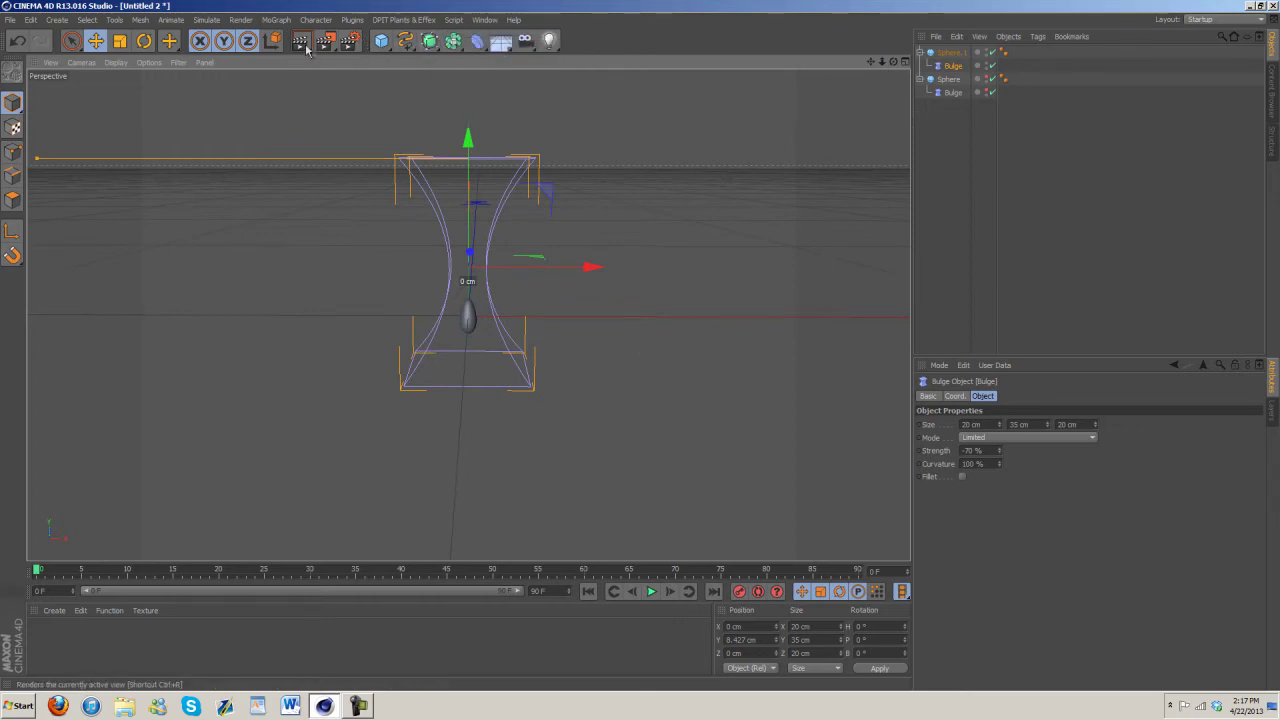
Add a HyperNURBS and place the large bulged sphere inside it.
left_click(429, 43)
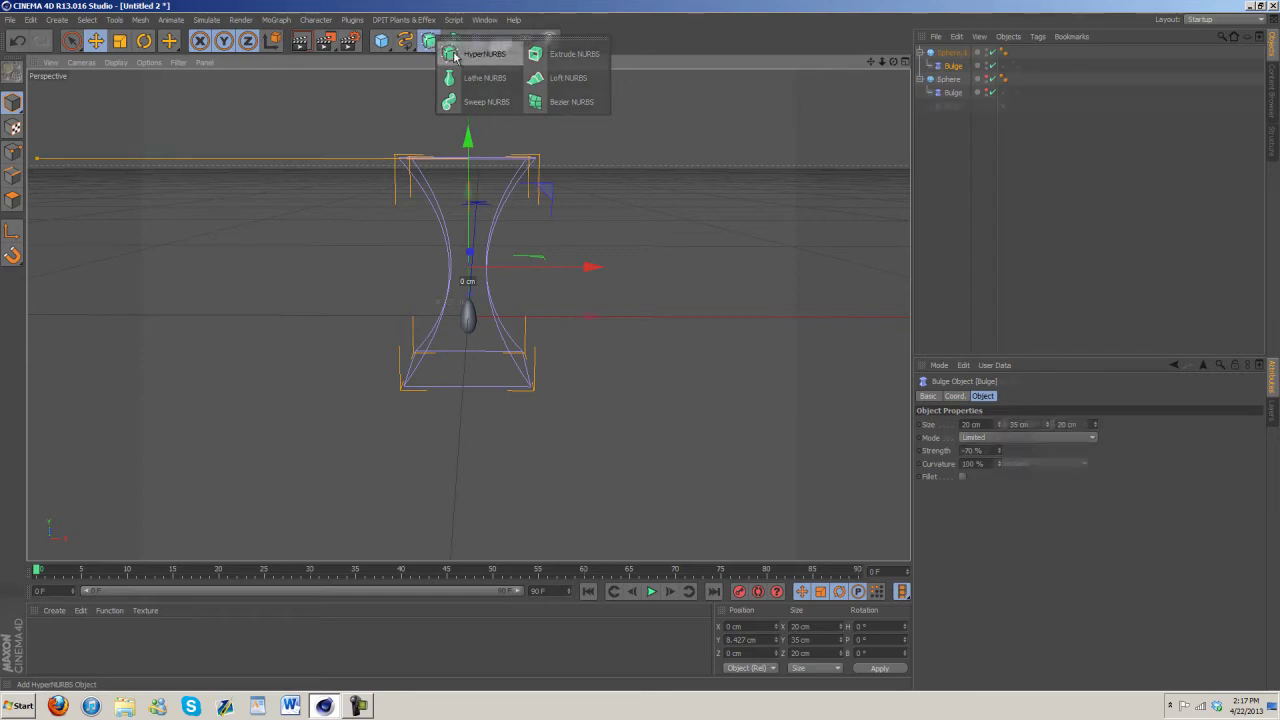
left_click(449, 53)
left_click_drag(955, 90, 956, 80)
left_click(949, 93)
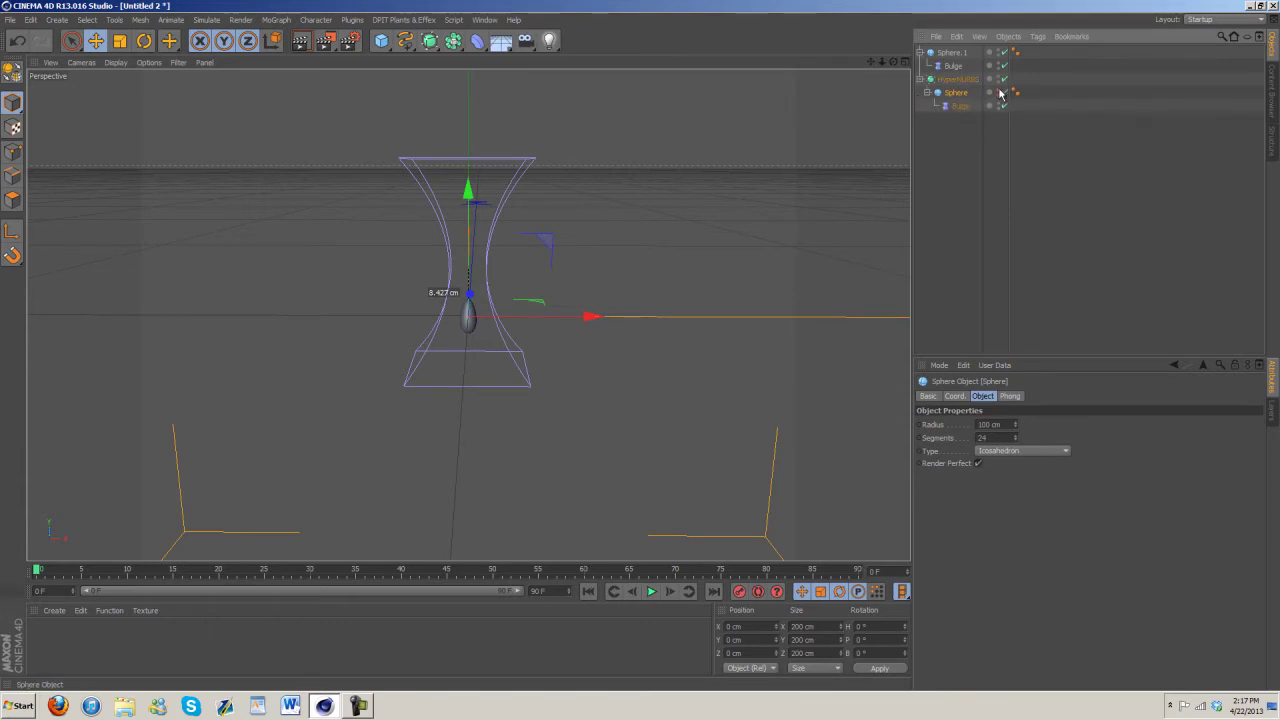
left_click(1001, 93)
scroll(640, 350, "down", 5)
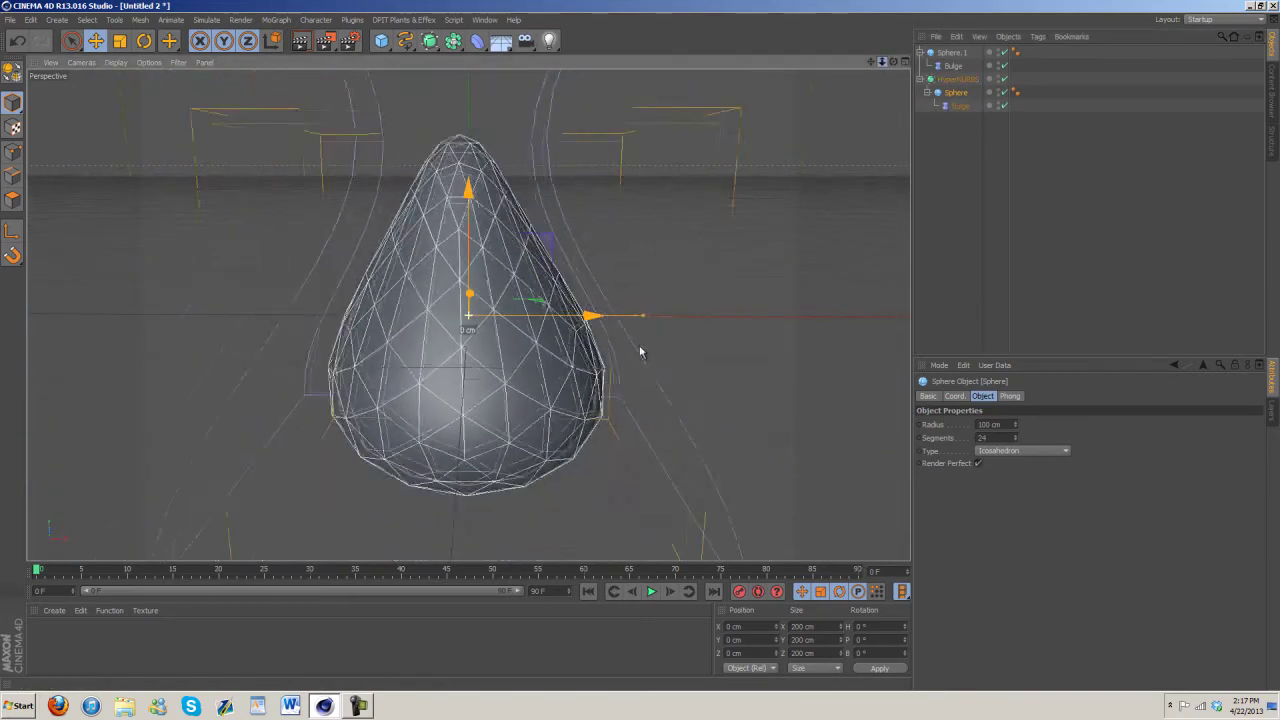
Set HyperNURBS editor and render subdivisions to 1 and render a preview.
left_click(957, 79)
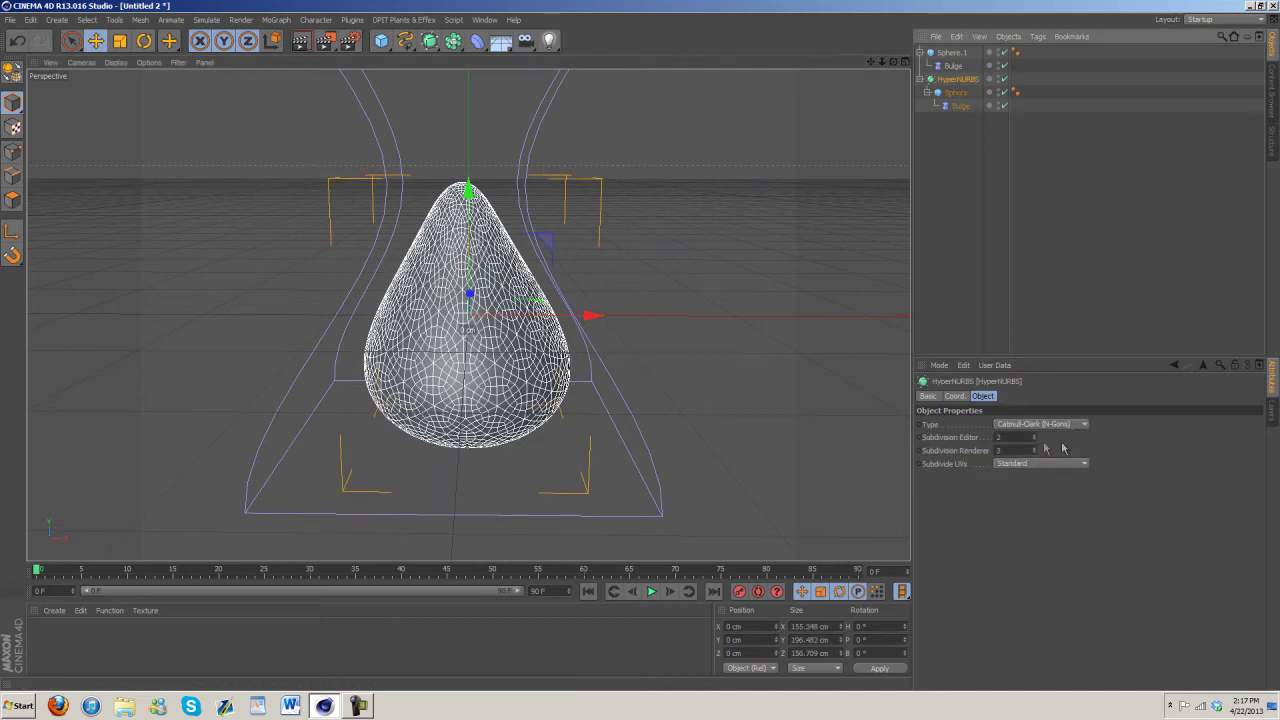
left_click(1034, 436)
left_click(1035, 441)
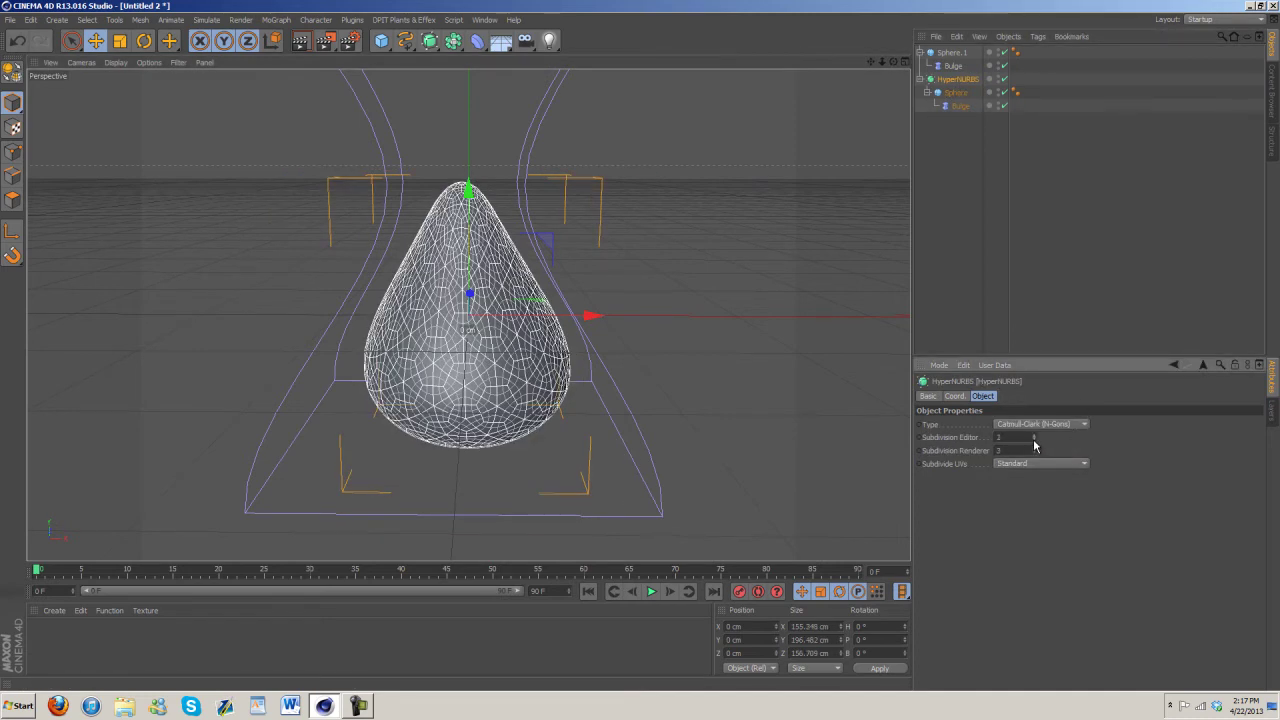
left_click(1035, 440)
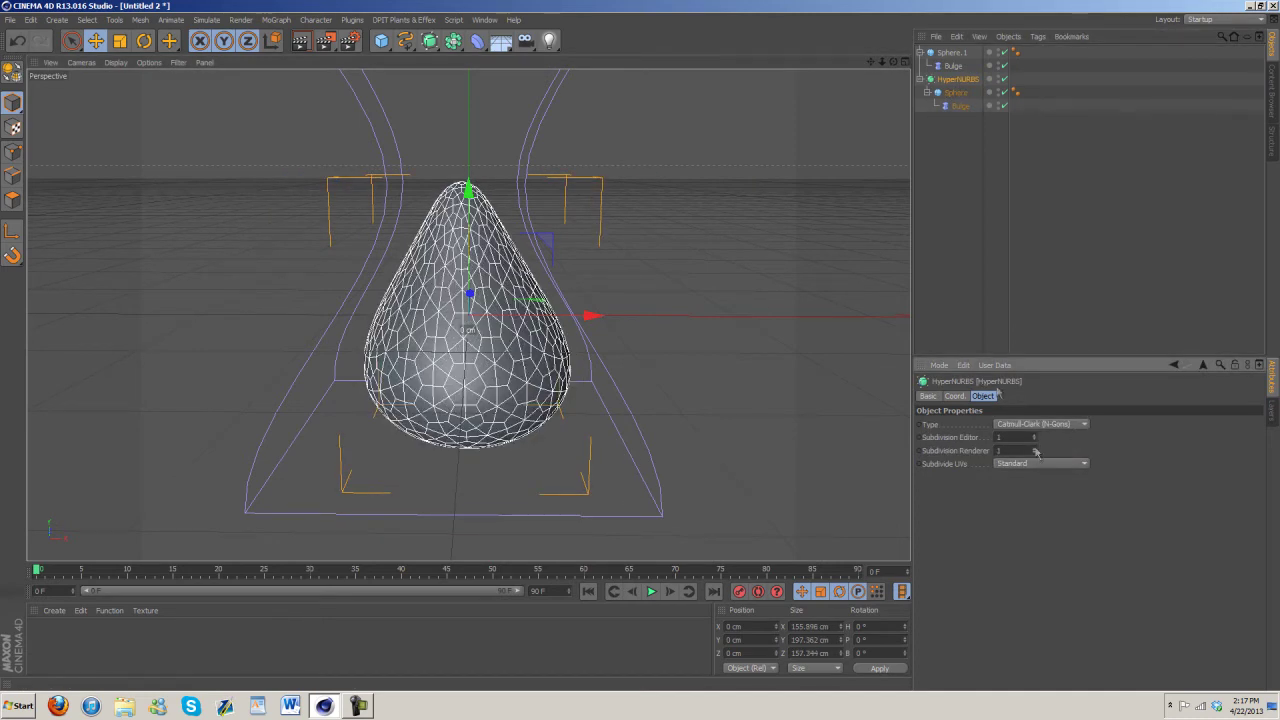
left_click(1035, 453)
key("ctrl+r")
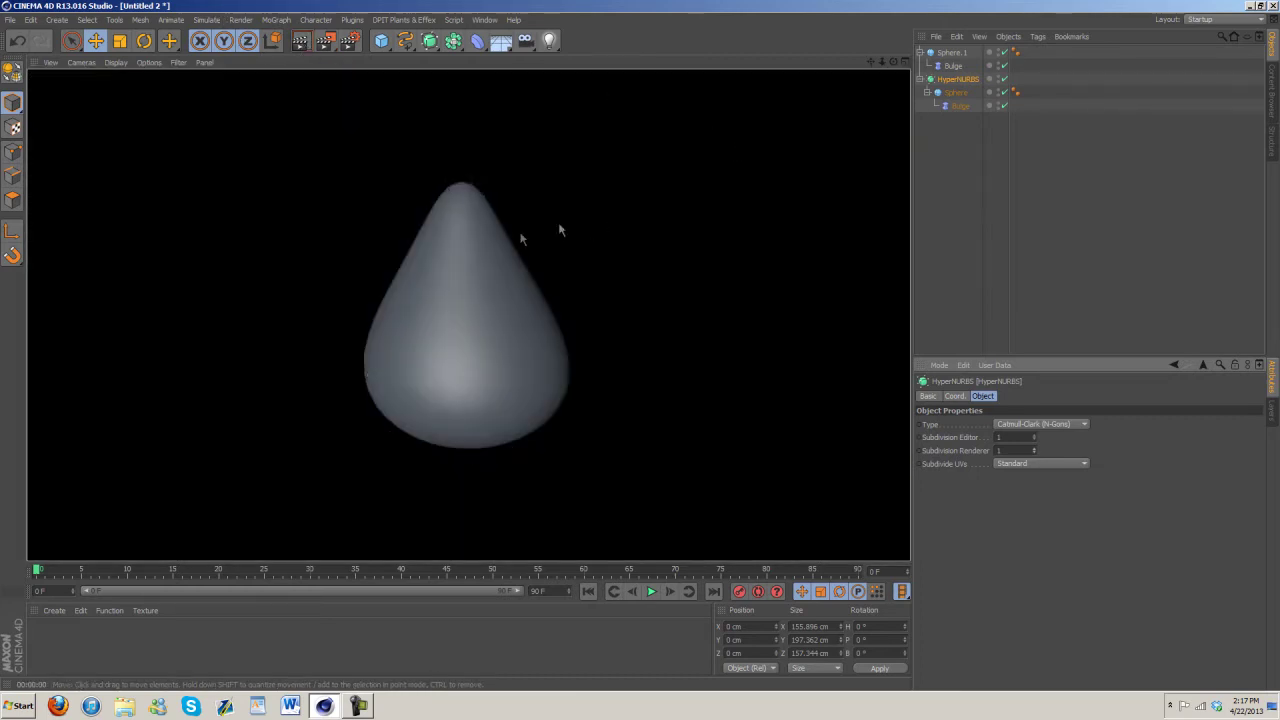
left_click(950, 53)
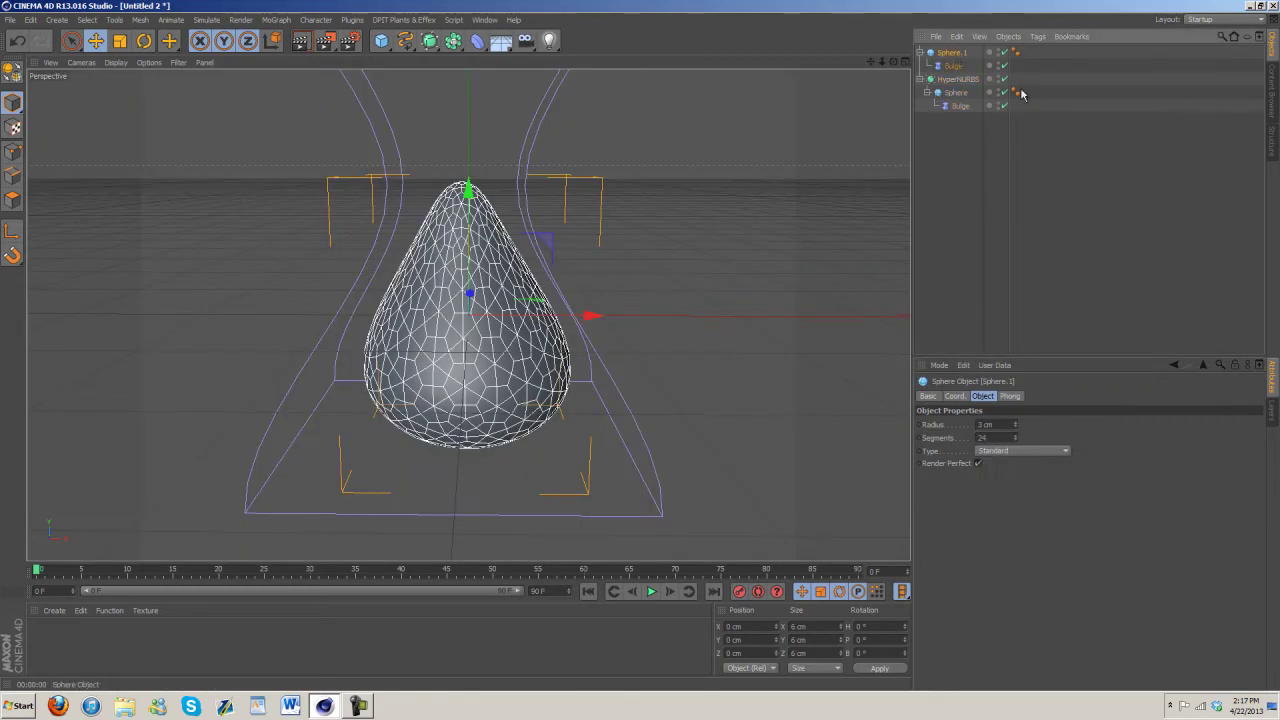
Rename the HyperNURBS to 'berry' and Sphere.1 to 'seeds'.
double_click(958, 79)
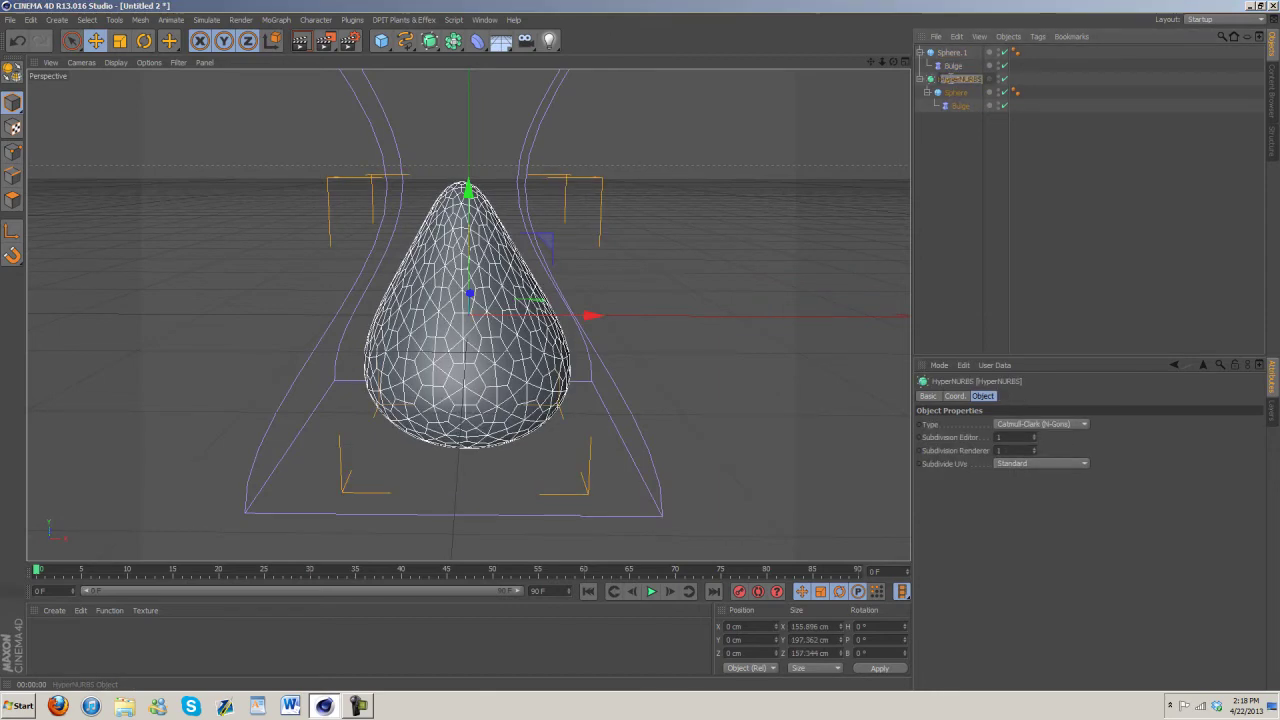
type("berr")
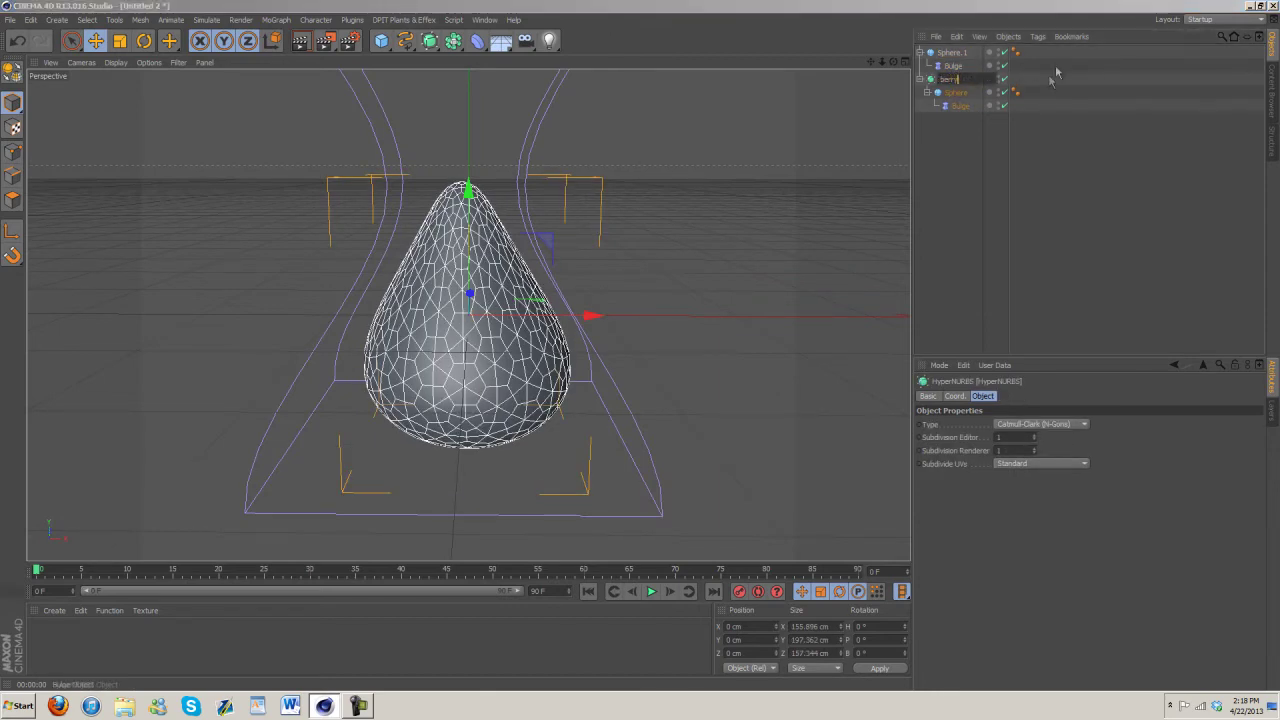
type("y")
double_click(950, 53)
type("seed")
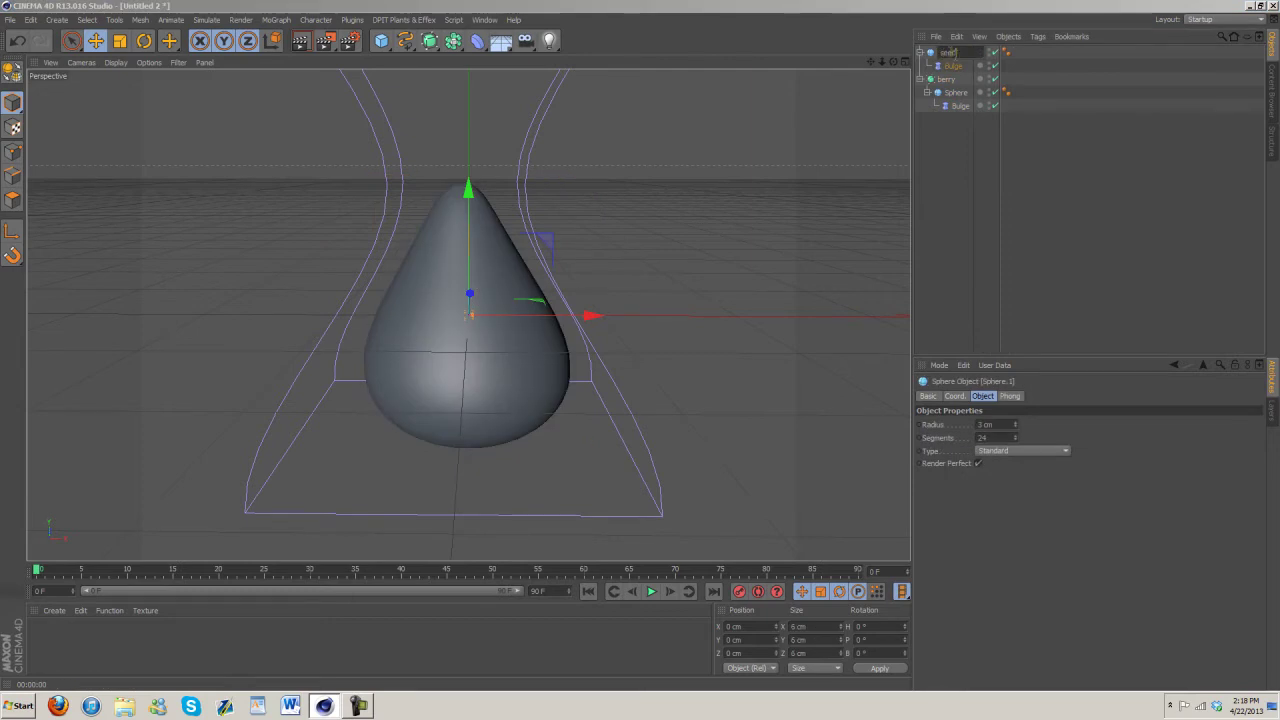
type("s")
key("Return")
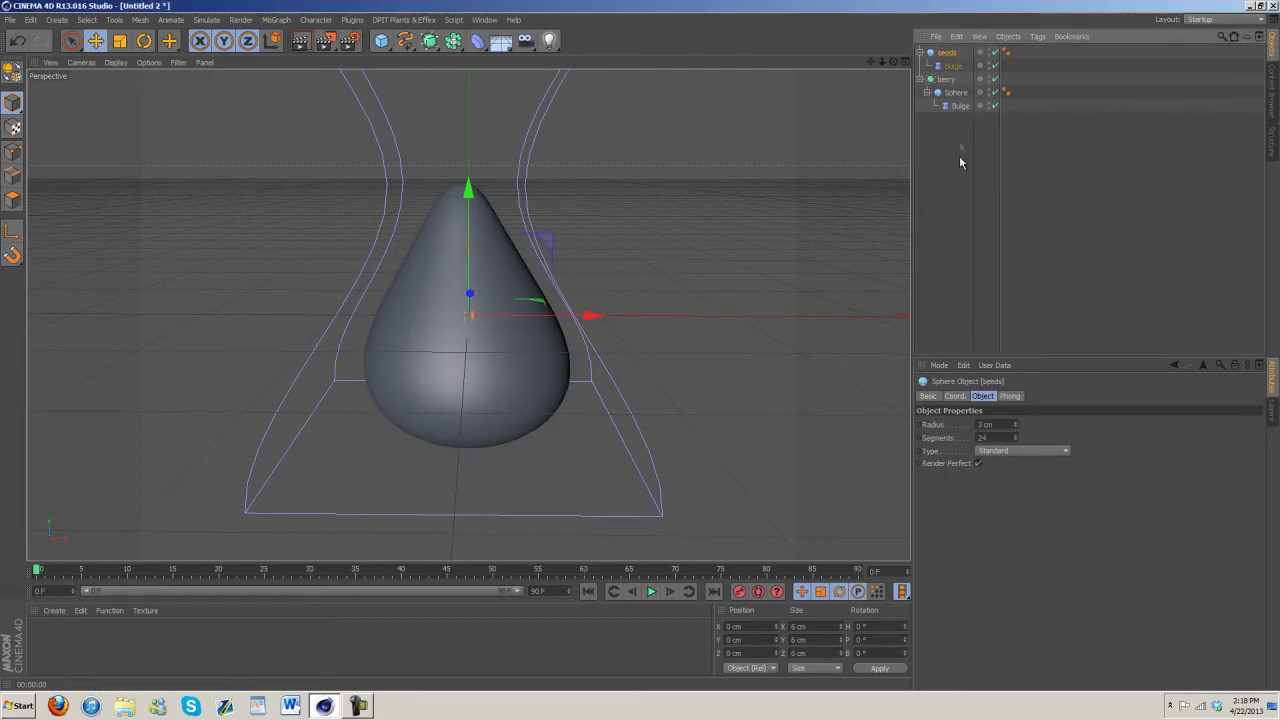
Add a Cloner, put seeds inside it, and set its Mode to Object.
left_click(325, 22)
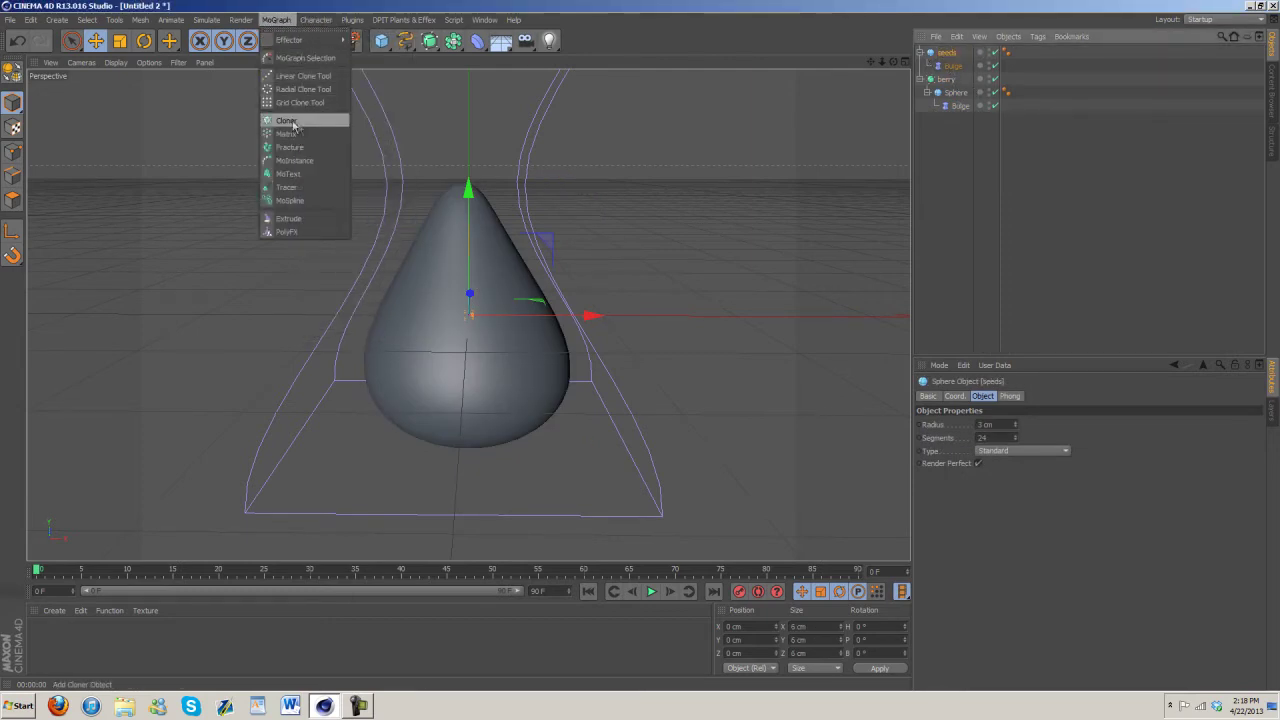
left_click(290, 121)
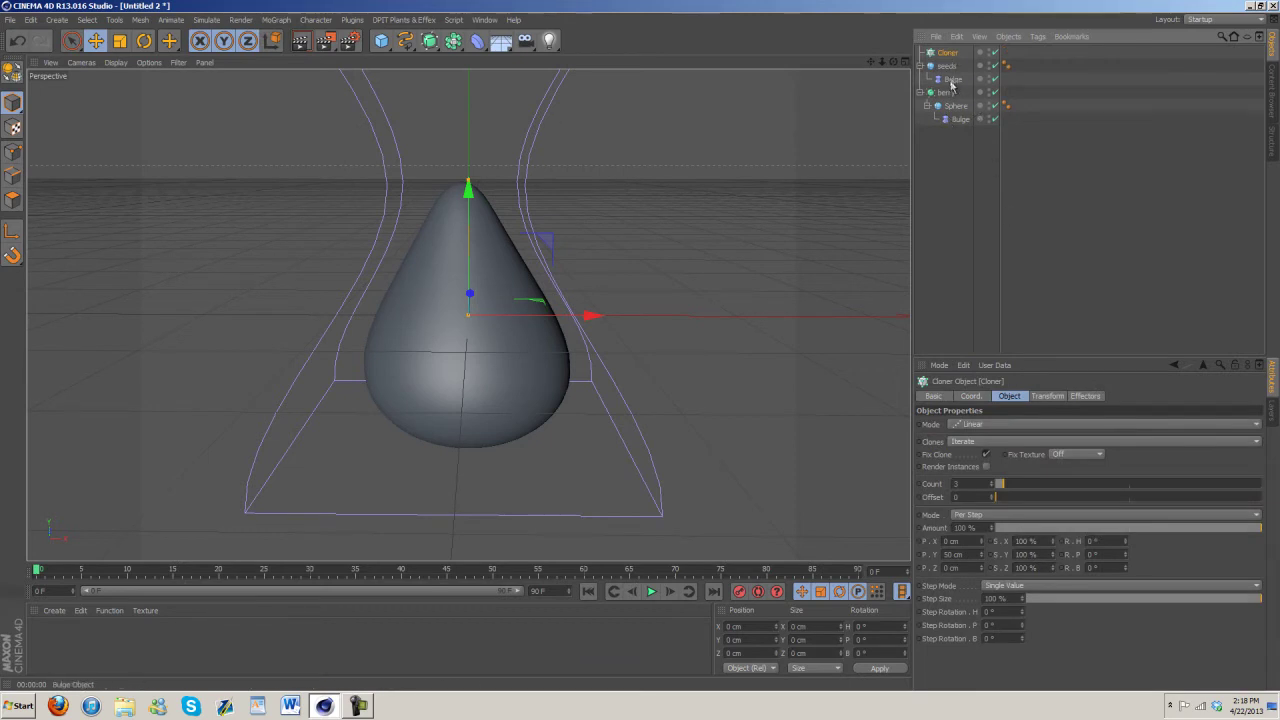
left_click(920, 65)
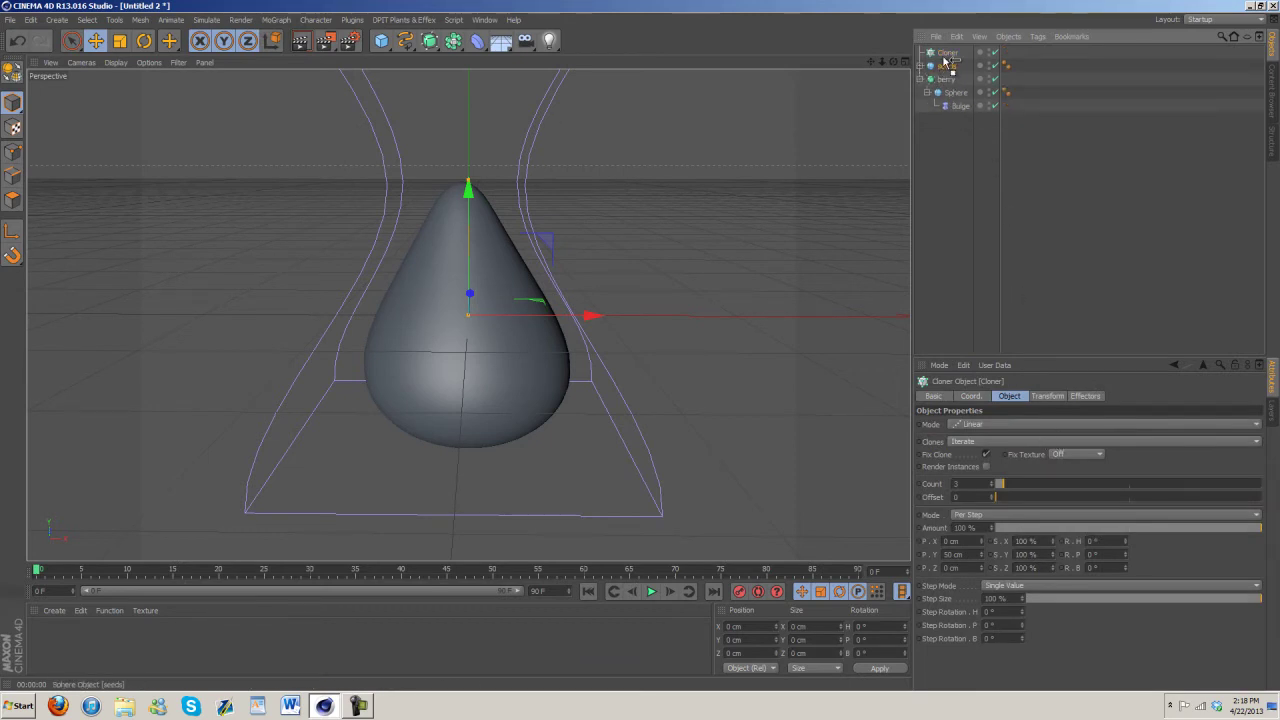
left_click_drag(948, 60, 950, 56)
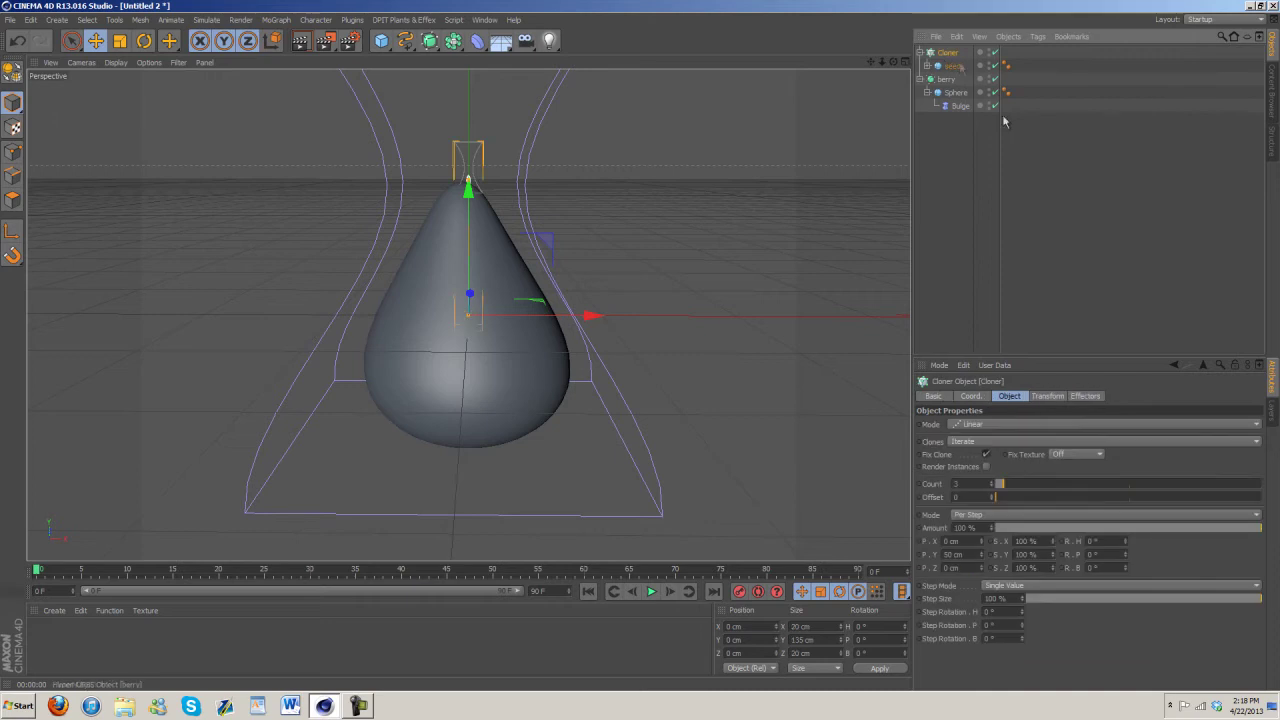
left_click(978, 425)
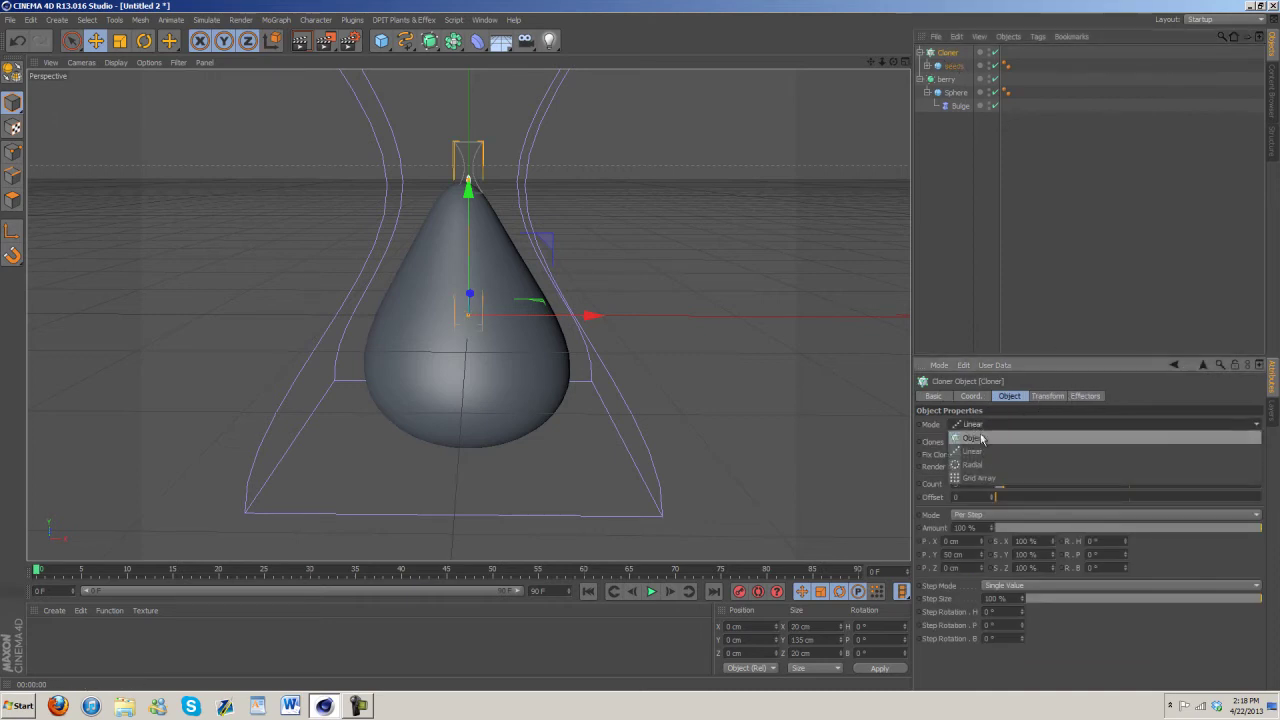
left_click(975, 424)
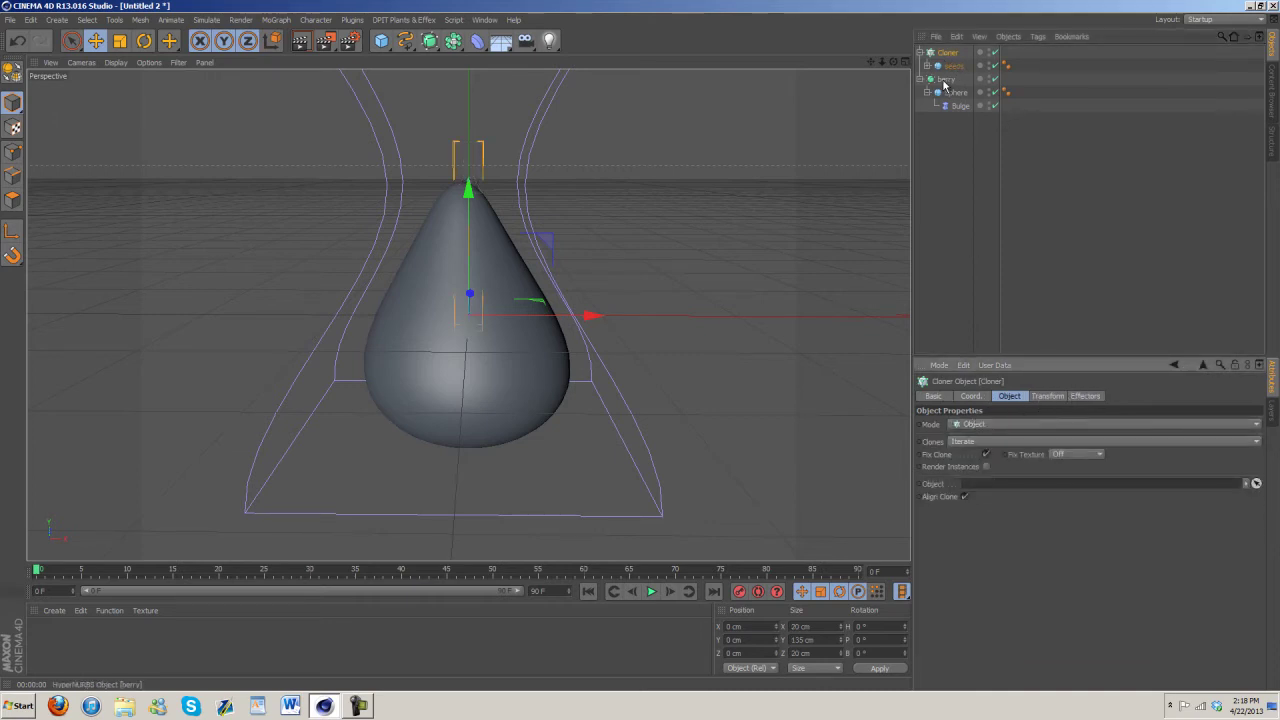
Link the berry's inner Sphere, rather than the berry itself, into the Cloner's Object field.
left_click_drag(946, 85, 1002, 486)
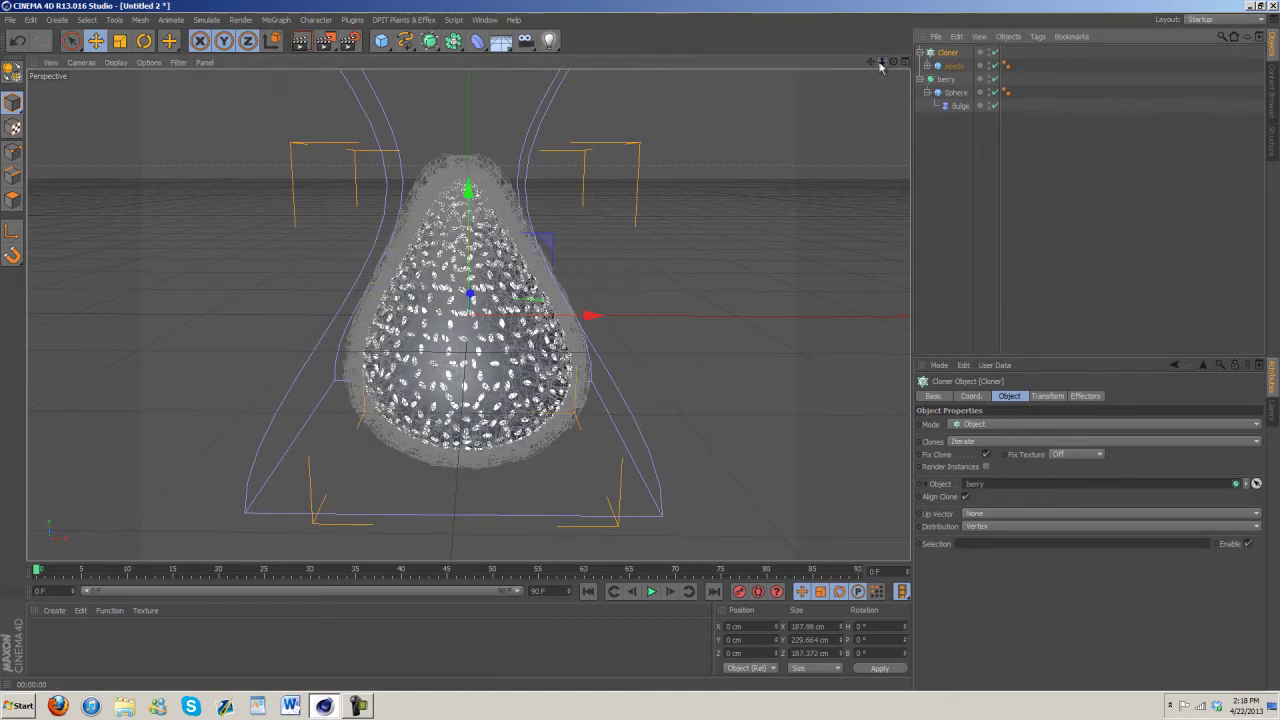
scroll(645, 351, "up", 5)
scroll(646, 351, "up", 3)
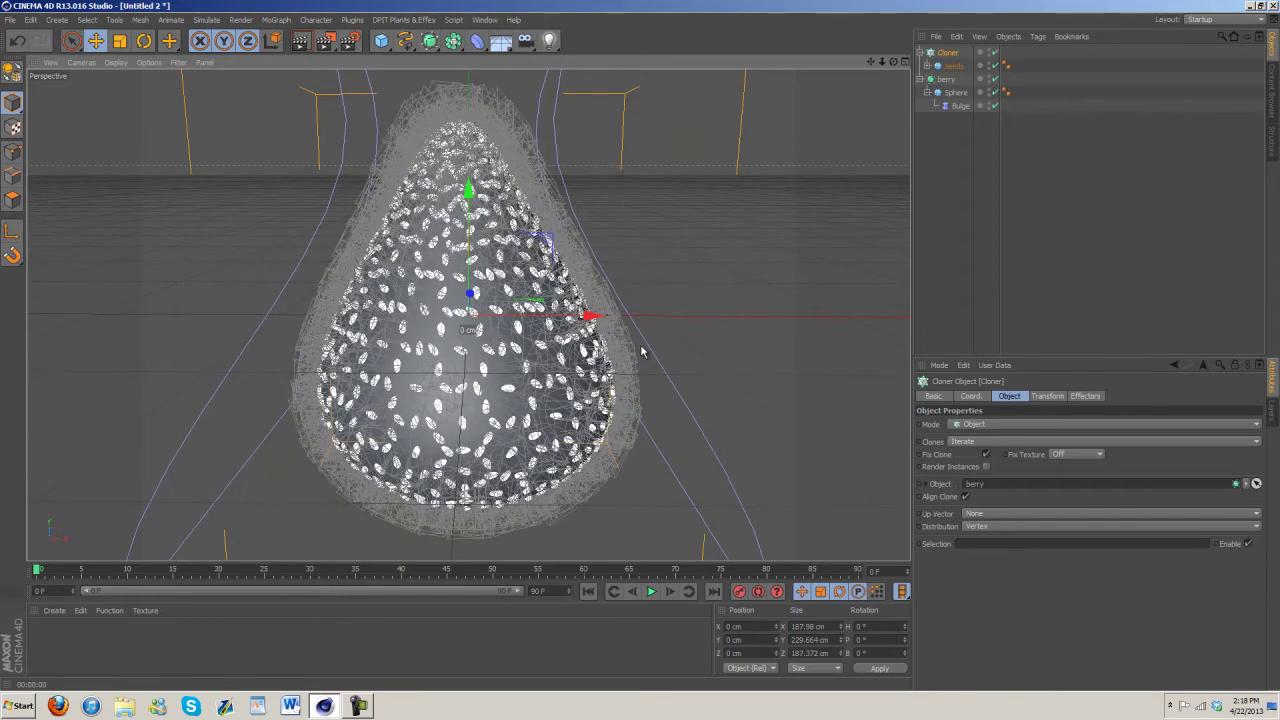
key("ctrl+z")
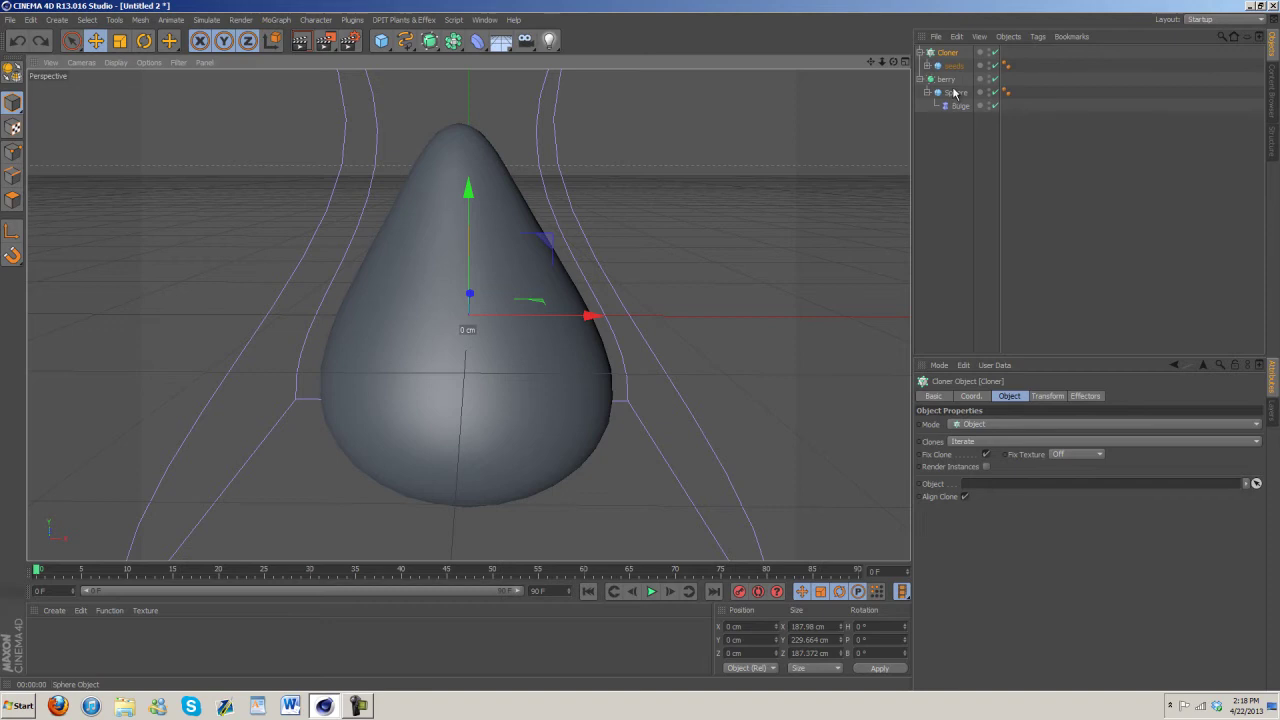
left_click(952, 94)
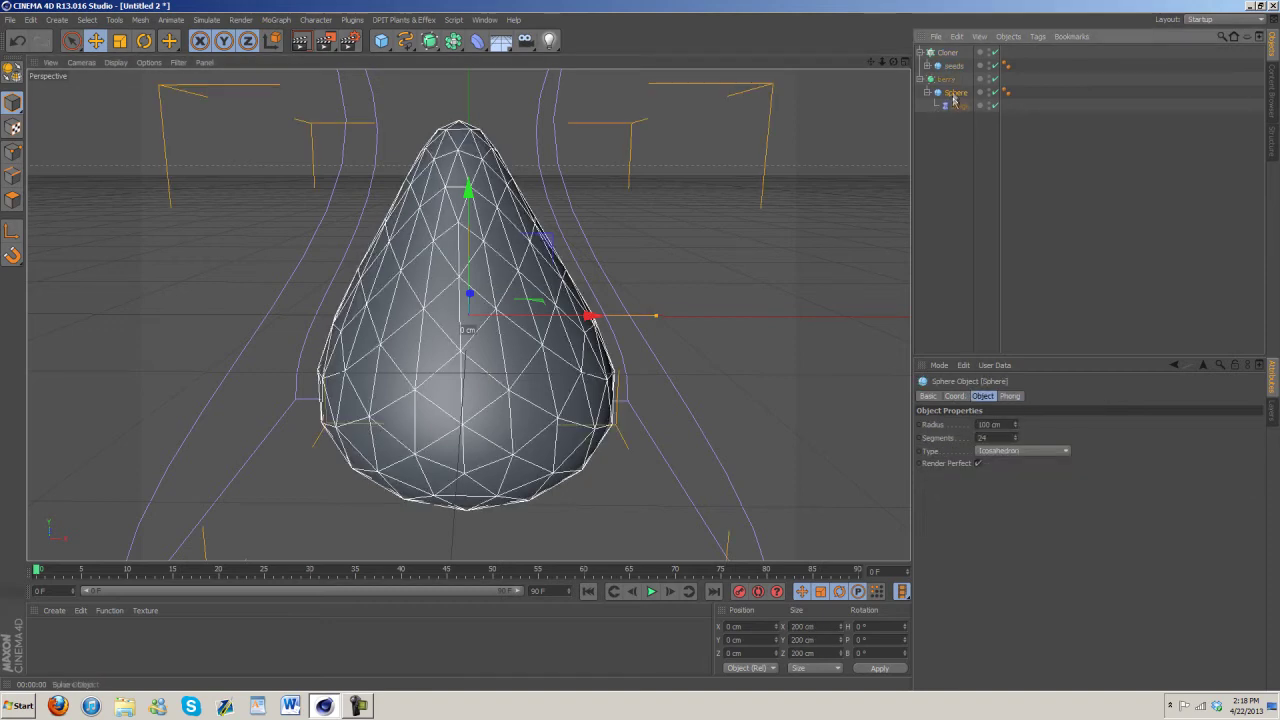
left_click_drag(940, 102, 952, 88)
left_click(955, 96)
left_click(945, 79)
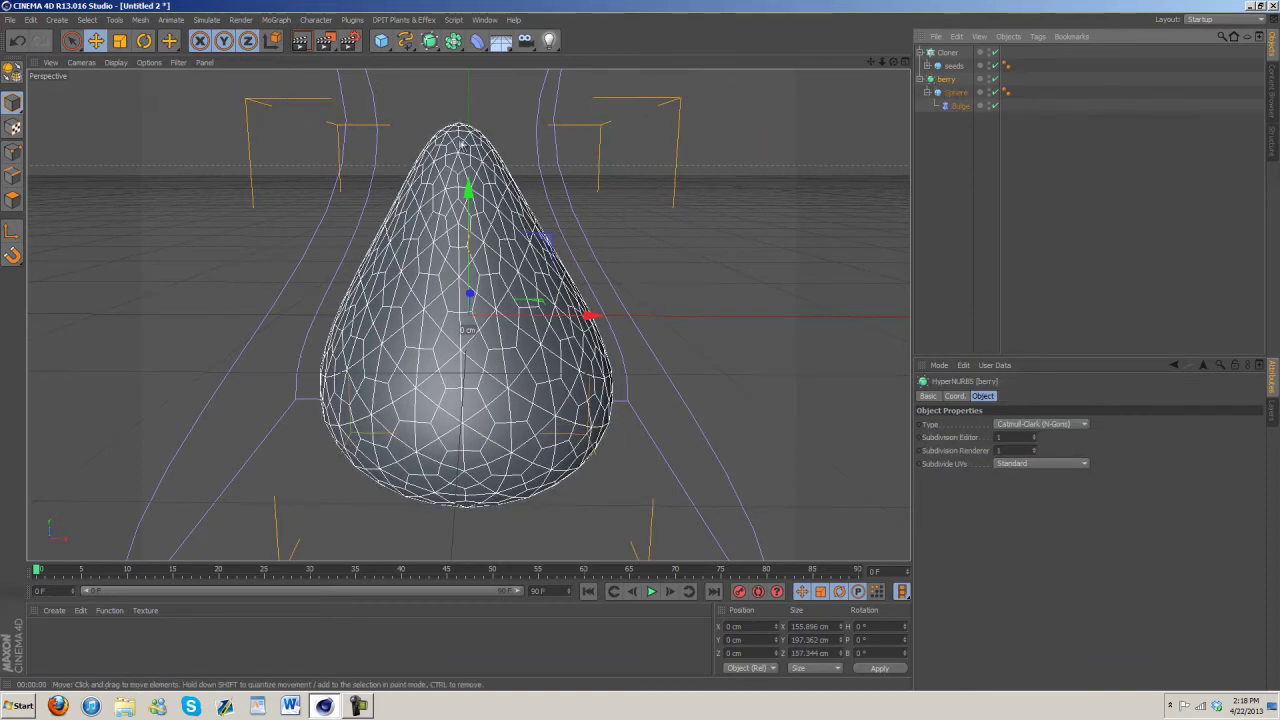
left_click(958, 92)
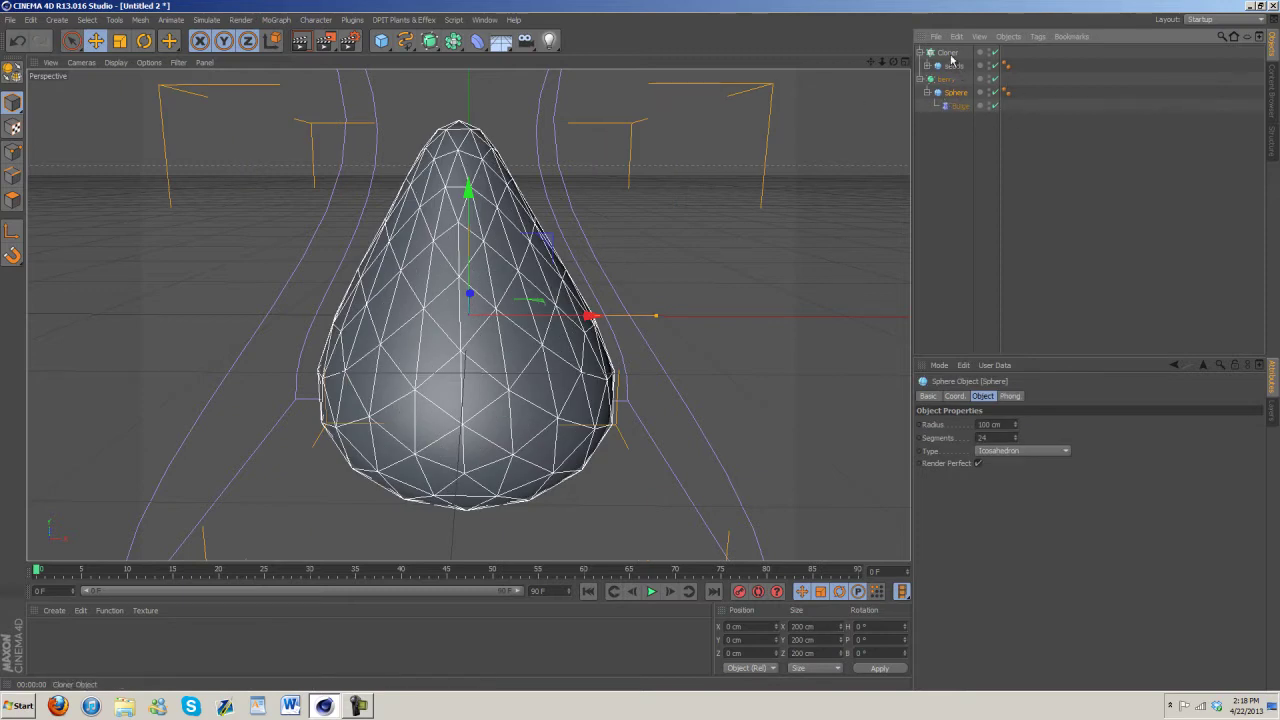
left_click(947, 53)
left_click_drag(1071, 420, 1005, 484)
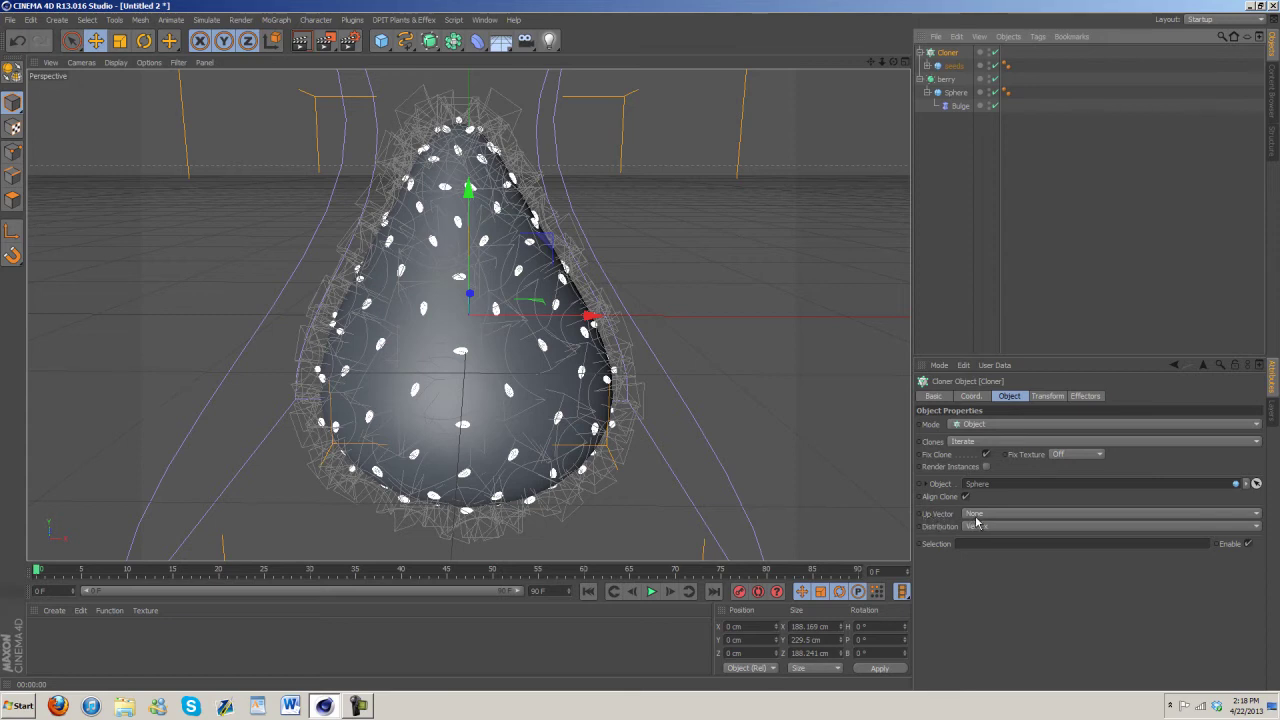
Set the Cloner's Up Vector to Y+ so seeds point up the berry.
left_click(977, 514)
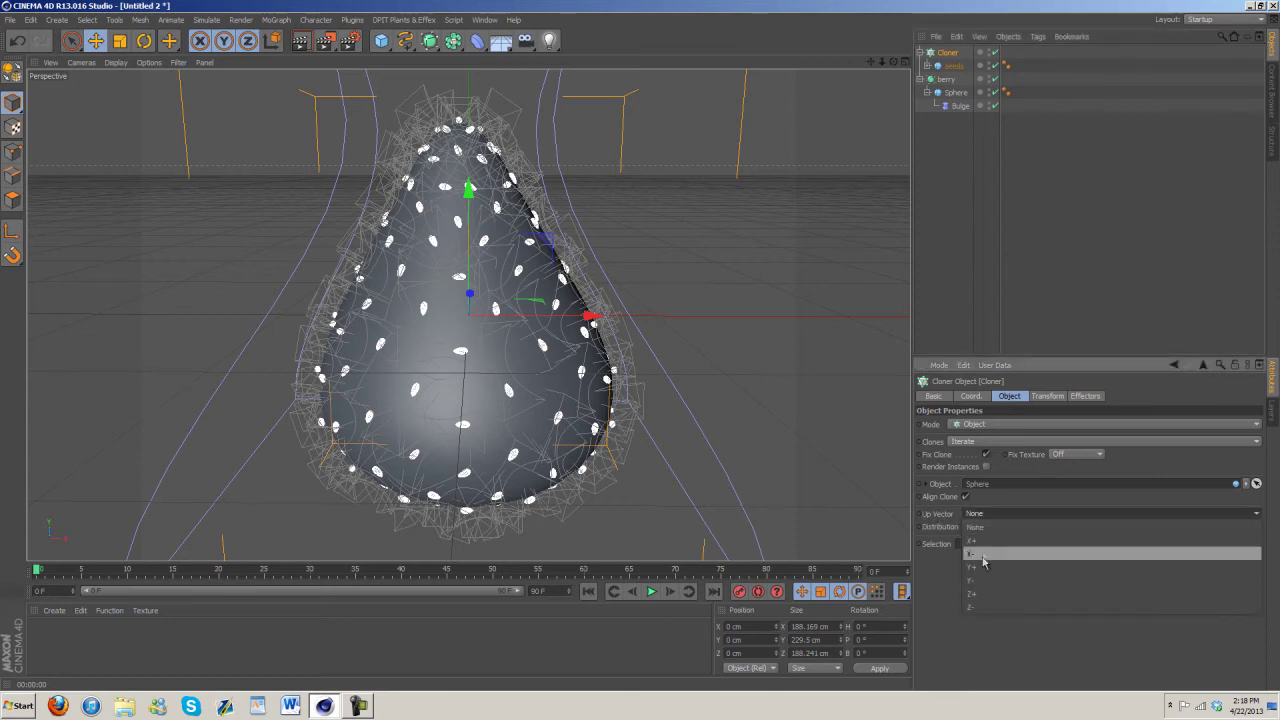
left_click(980, 559)
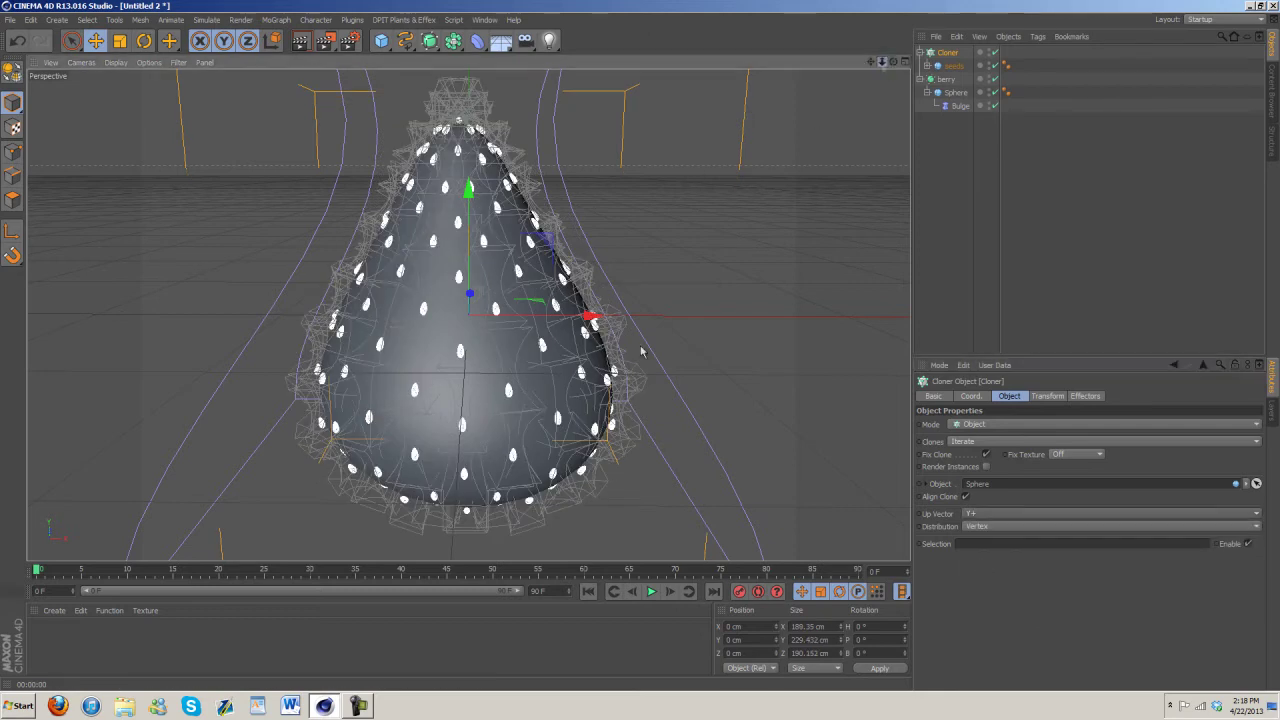
scroll(640, 352, "up", 5)
scroll(640, 352, "down", 3)
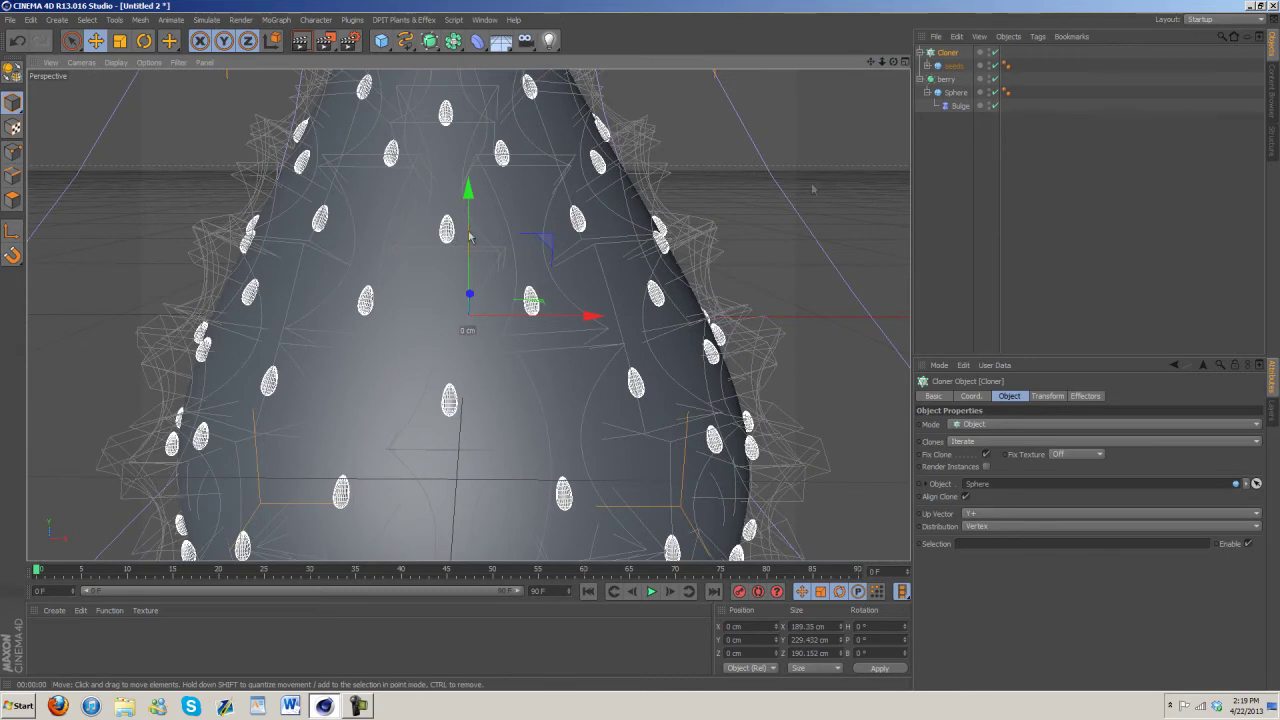
Copy the Bulge deformer under seeds and lower it to Y 7.289 cm.
left_click_drag(928, 70, 940, 66, "ctrl")
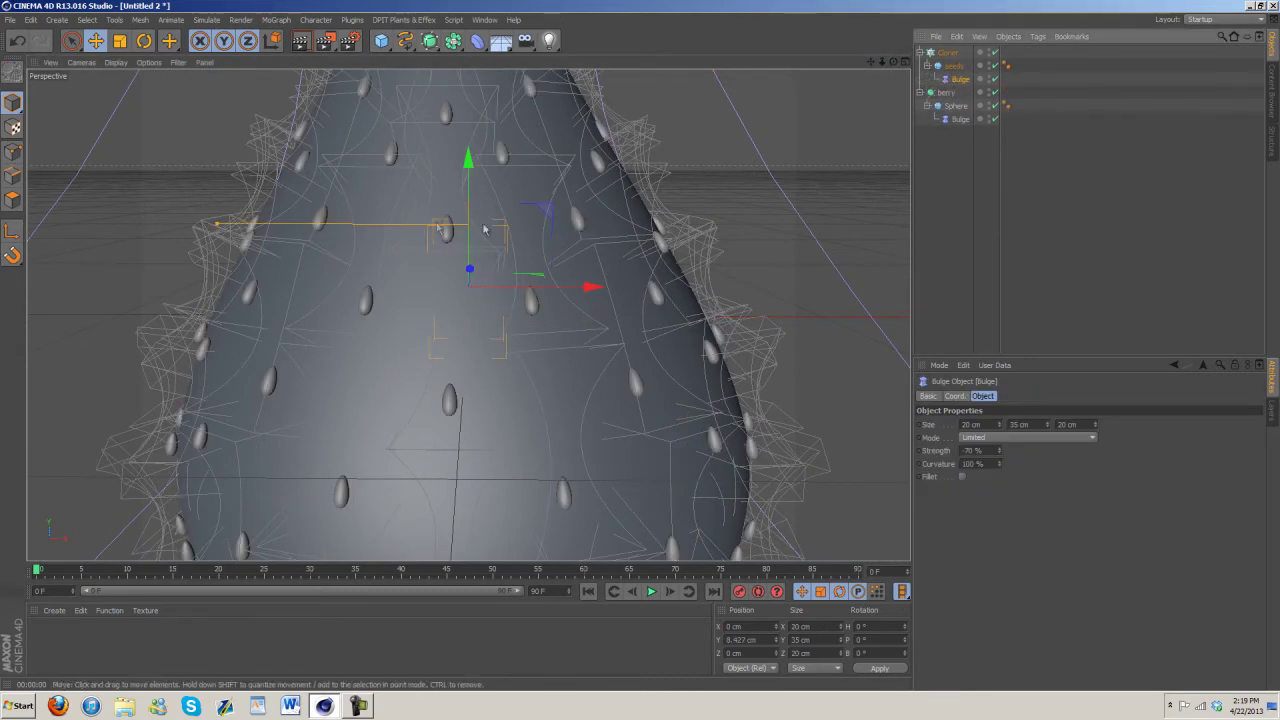
mouse_move(466, 158)
left_mouse_down()
mouse_move(473, 175)
mouse_move(467, 158)
left_mouse_up()
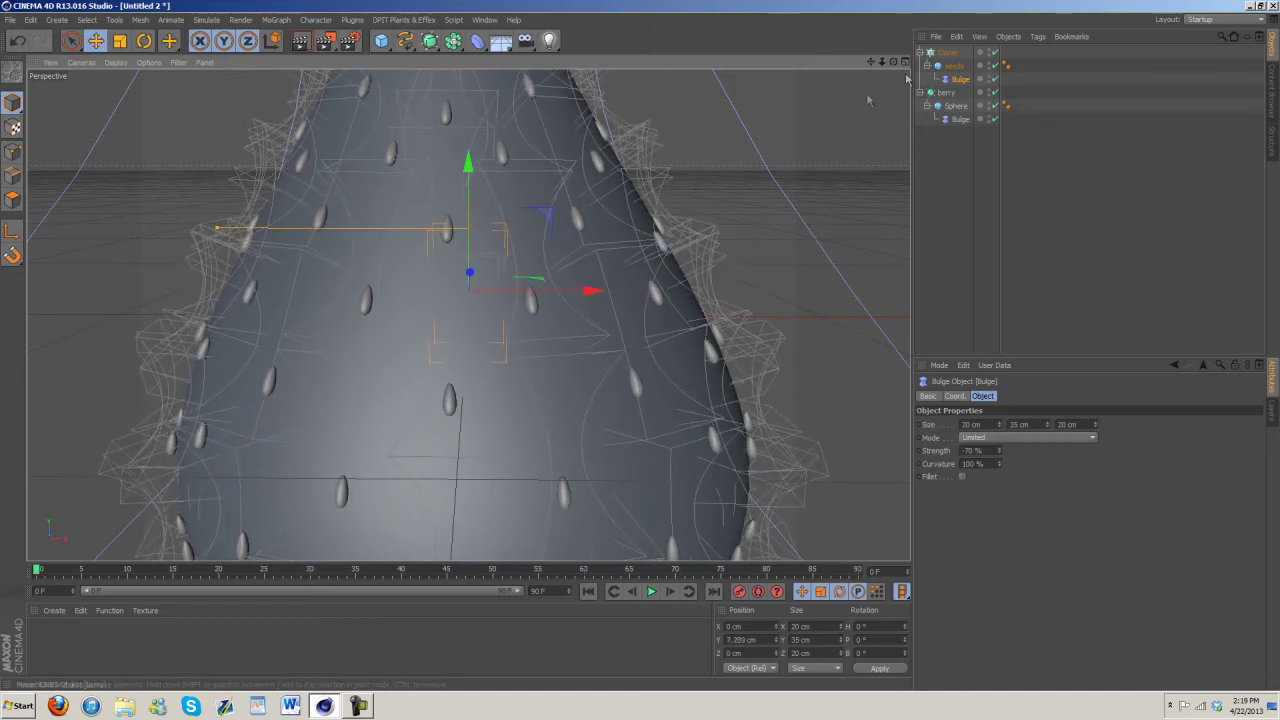
scroll(643, 350, "down", 3)
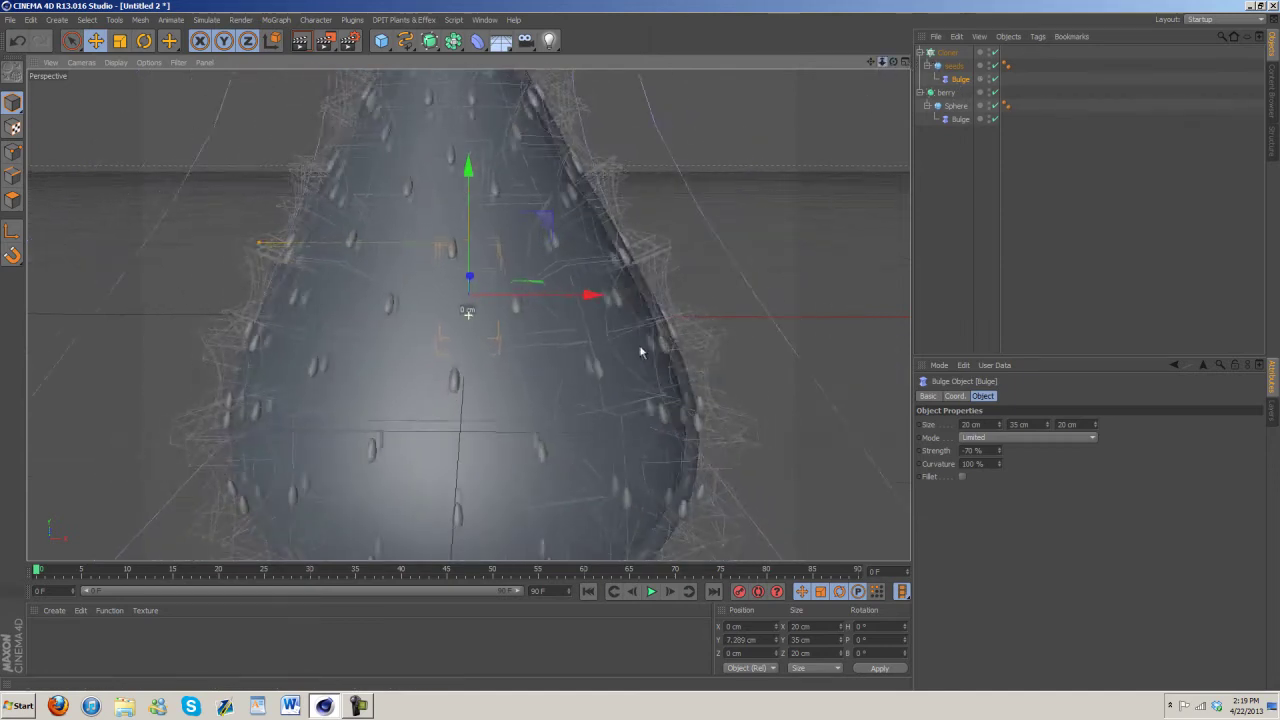
scroll(642, 351, "up", 3)
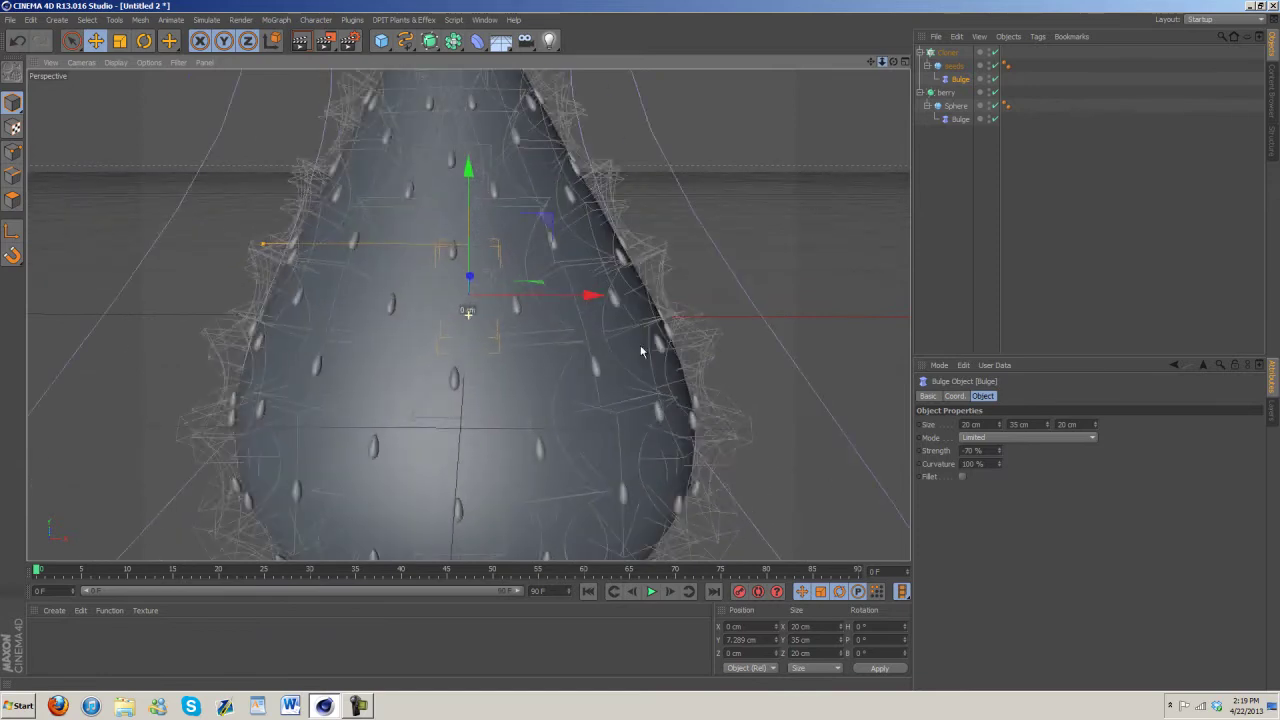
scroll(642, 351, "up", 2)
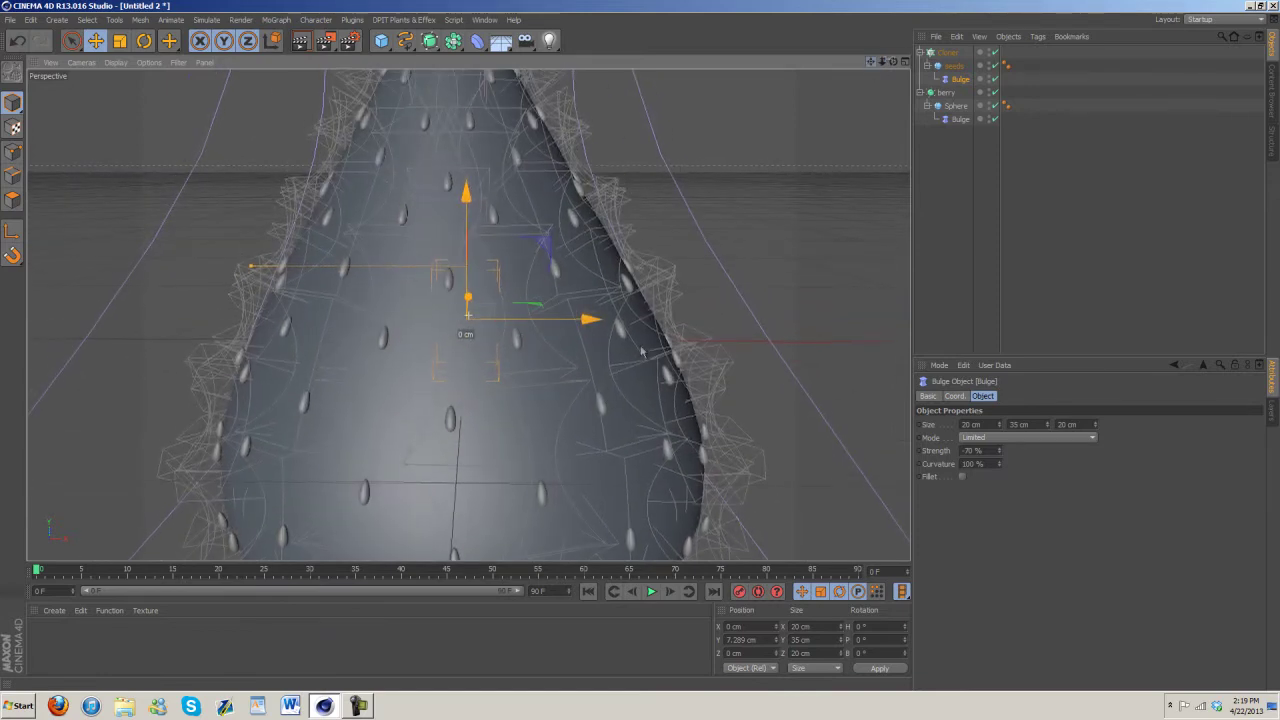
left_click(920, 52)
Rename the Cloner to 'seeds', collapse the berry and seeds hierarchies, and zoom out.
left_click(947, 52)
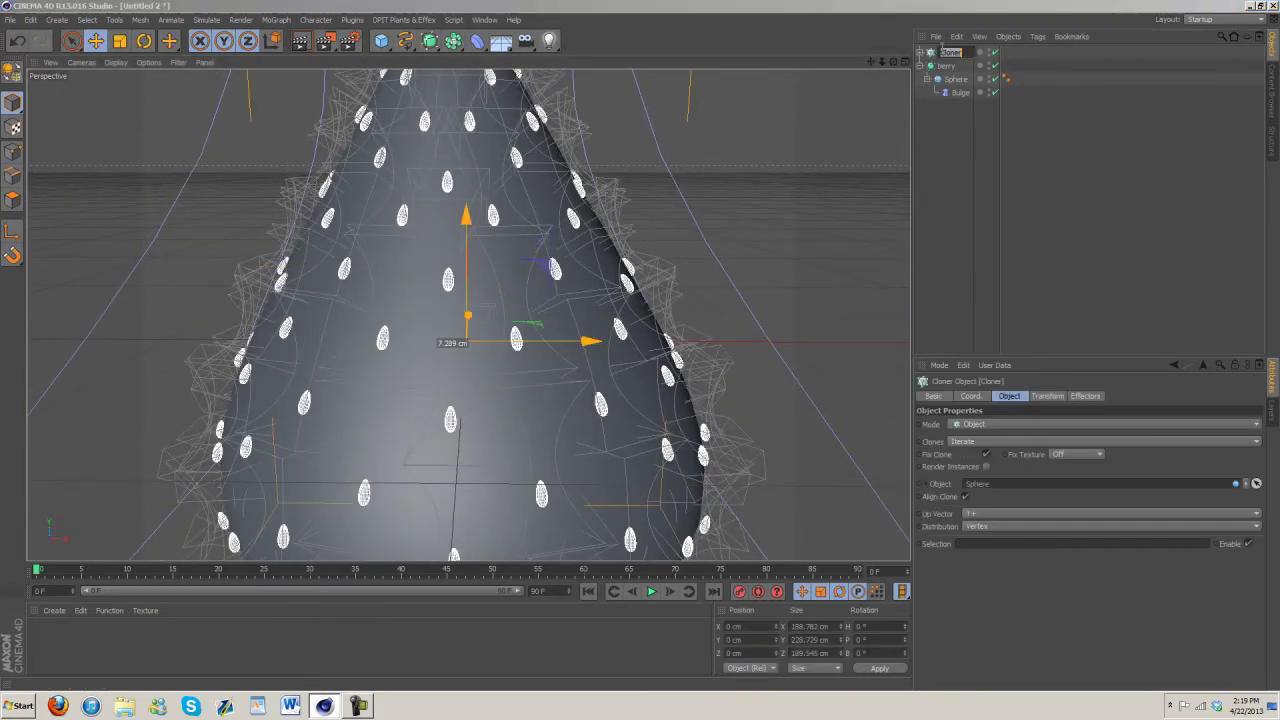
key("Return")
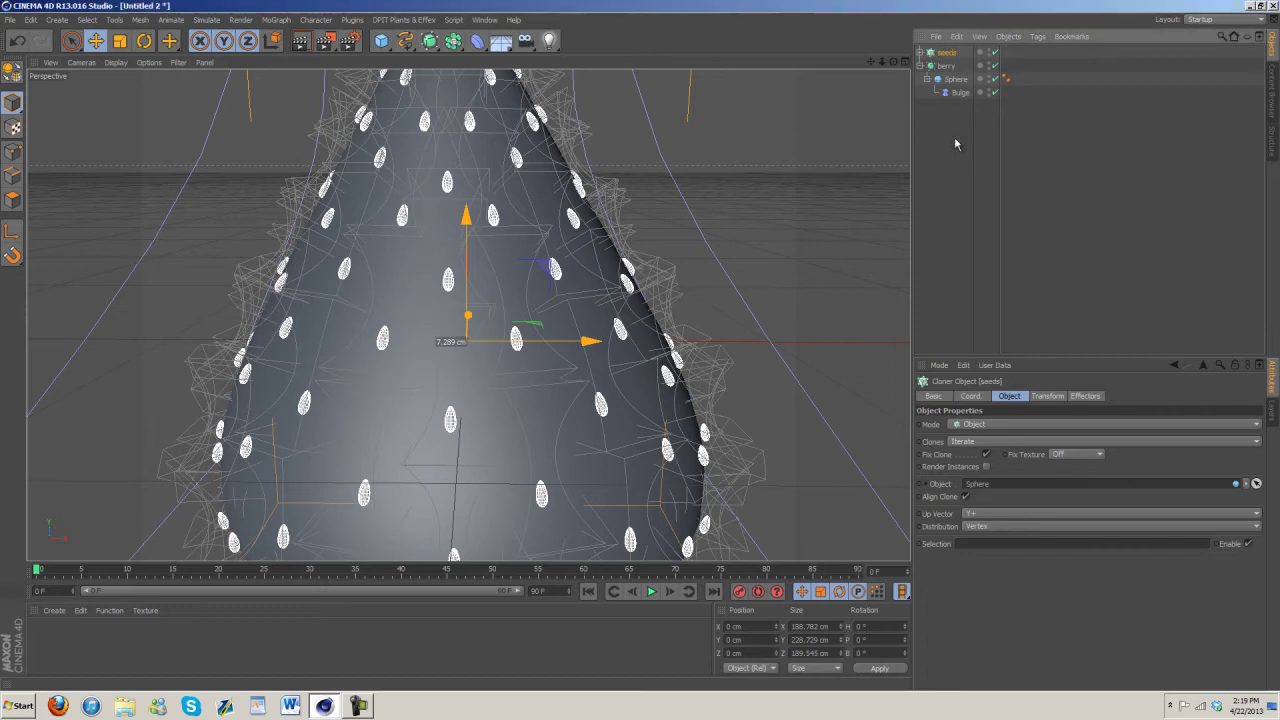
left_click(940, 70)
left_click(920, 66)
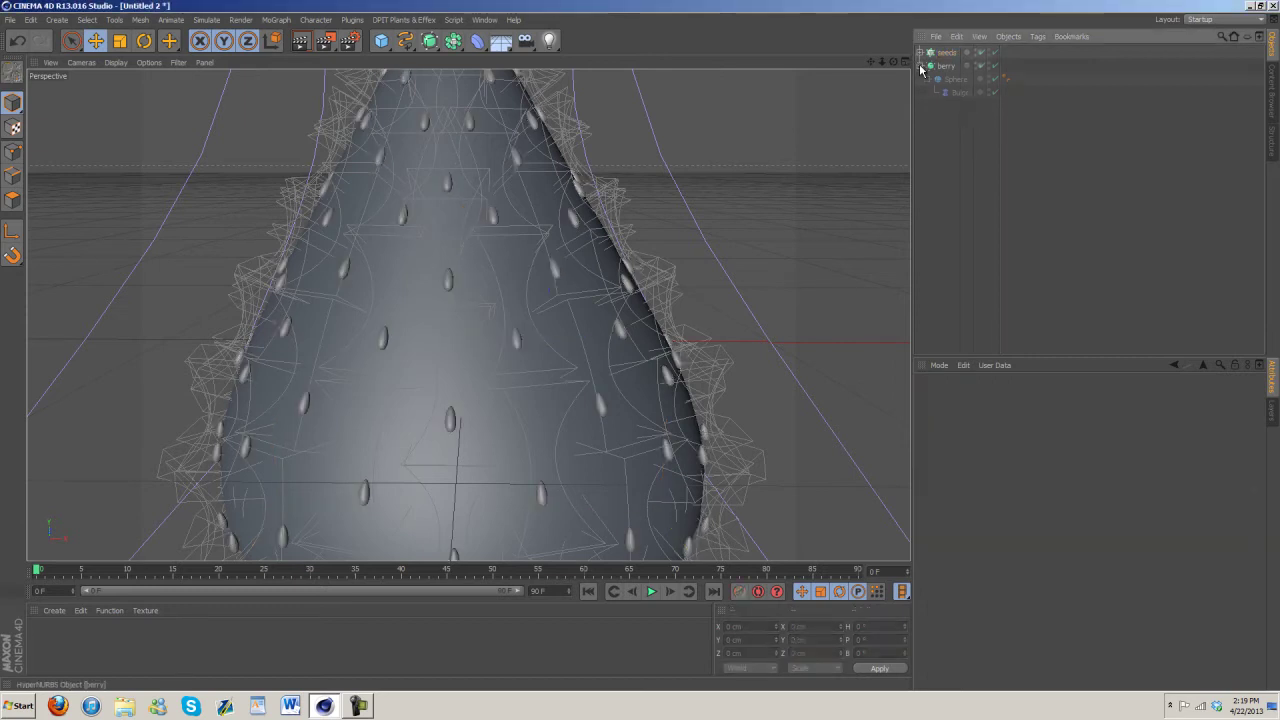
left_click(945, 66)
left_click(945, 52)
left_click(950, 130)
left_click_drag(881, 63, 880, 63)
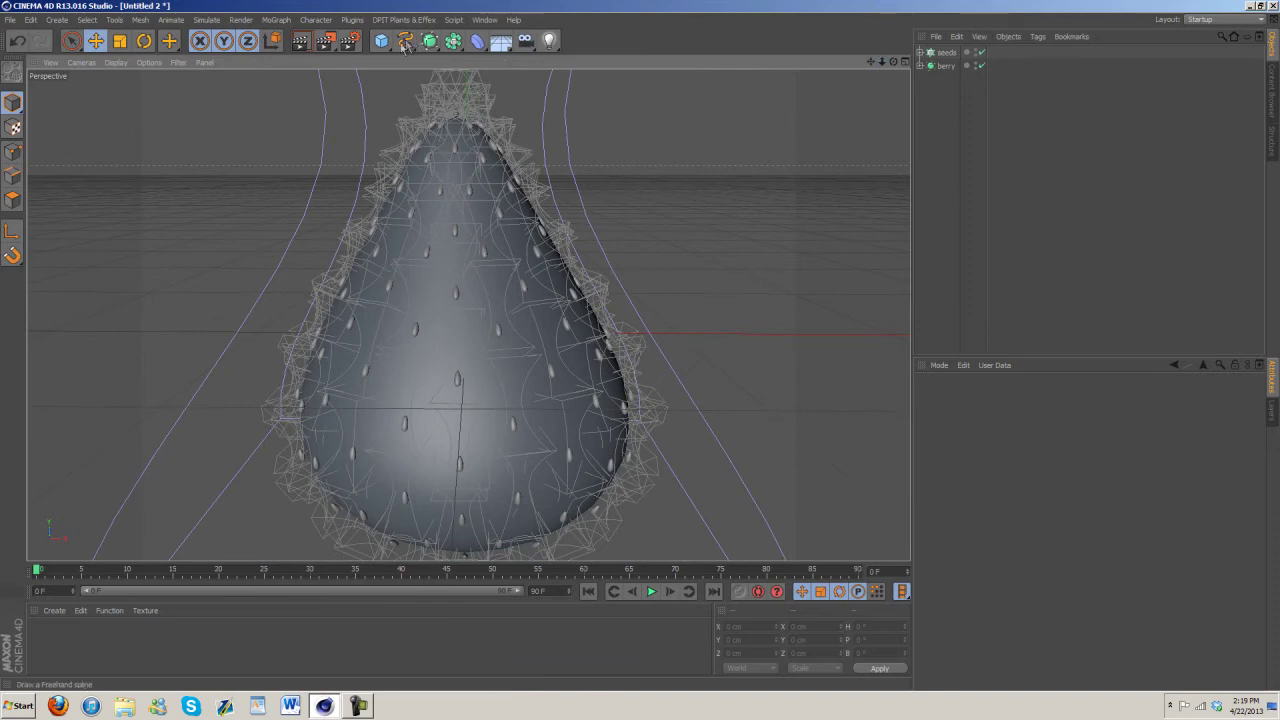
Add a Connect object from the generator palette.
left_click(350, 20)
mouse_move(276, 20)
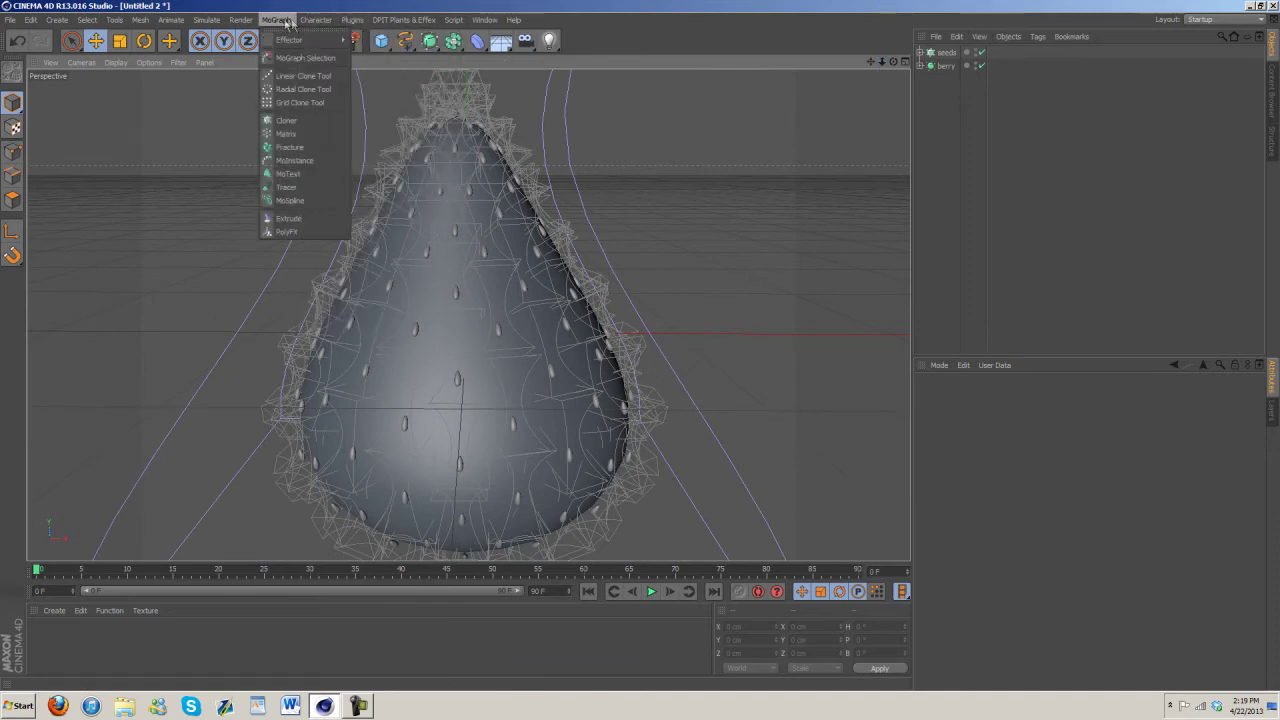
mouse_move(292, 40)
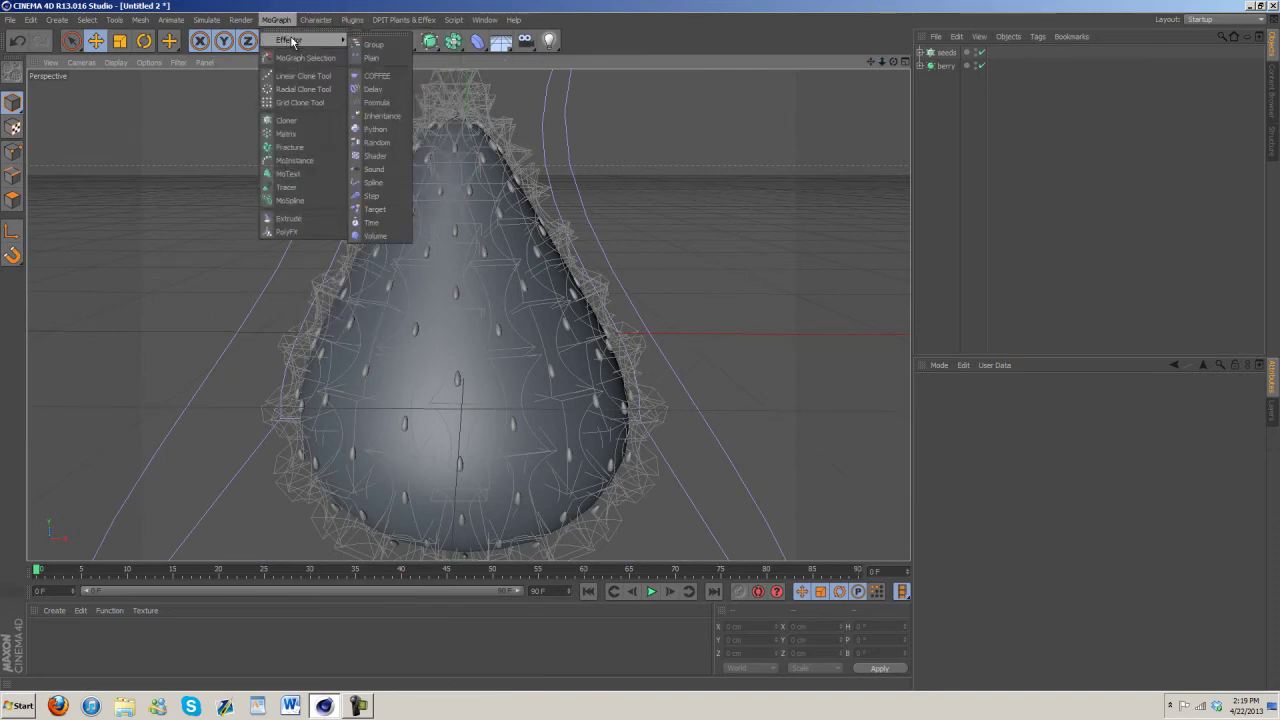
left_click(452, 40)
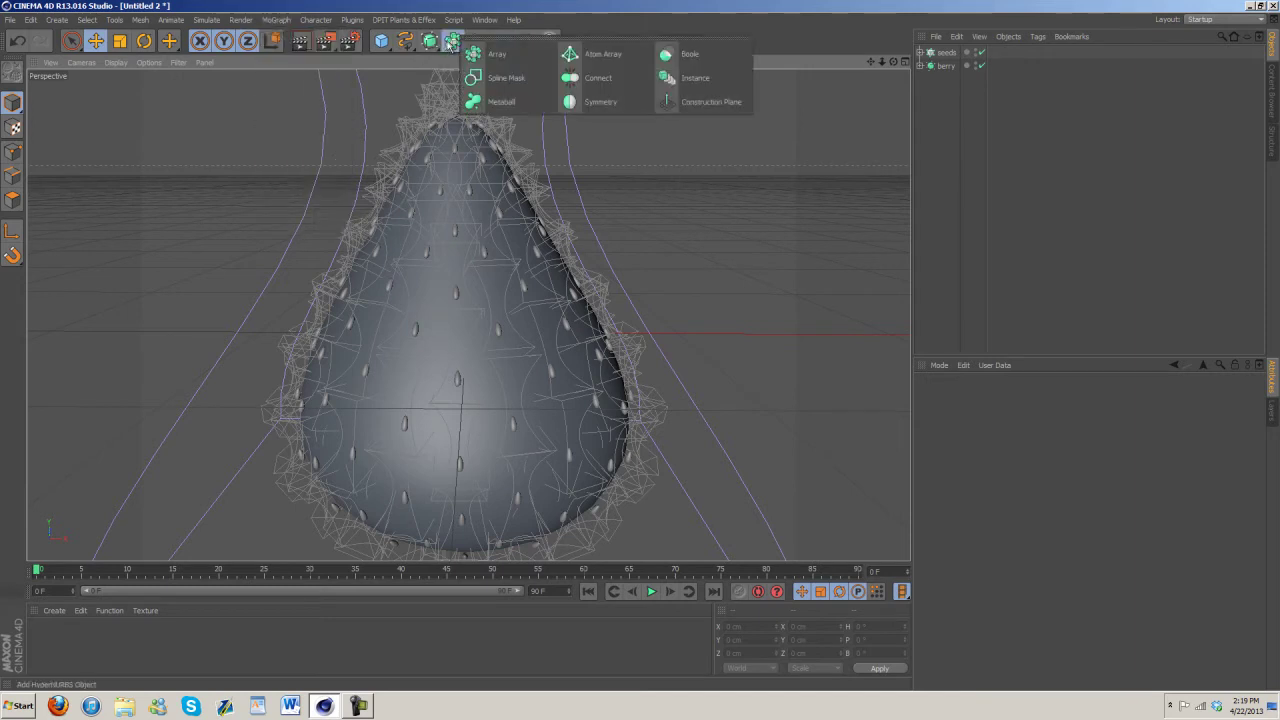
left_click(599, 80)
Add a Collision deformer from the deformer palette.
left_click(352, 22)
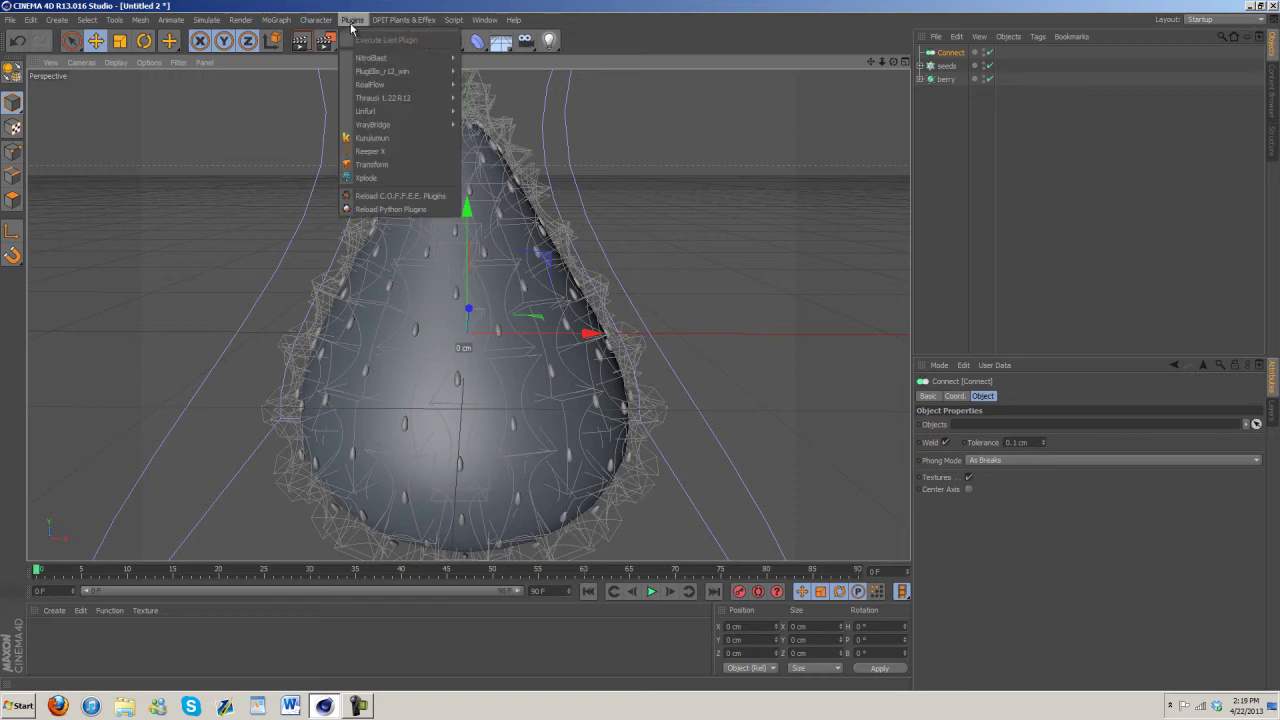
mouse_move(316, 25)
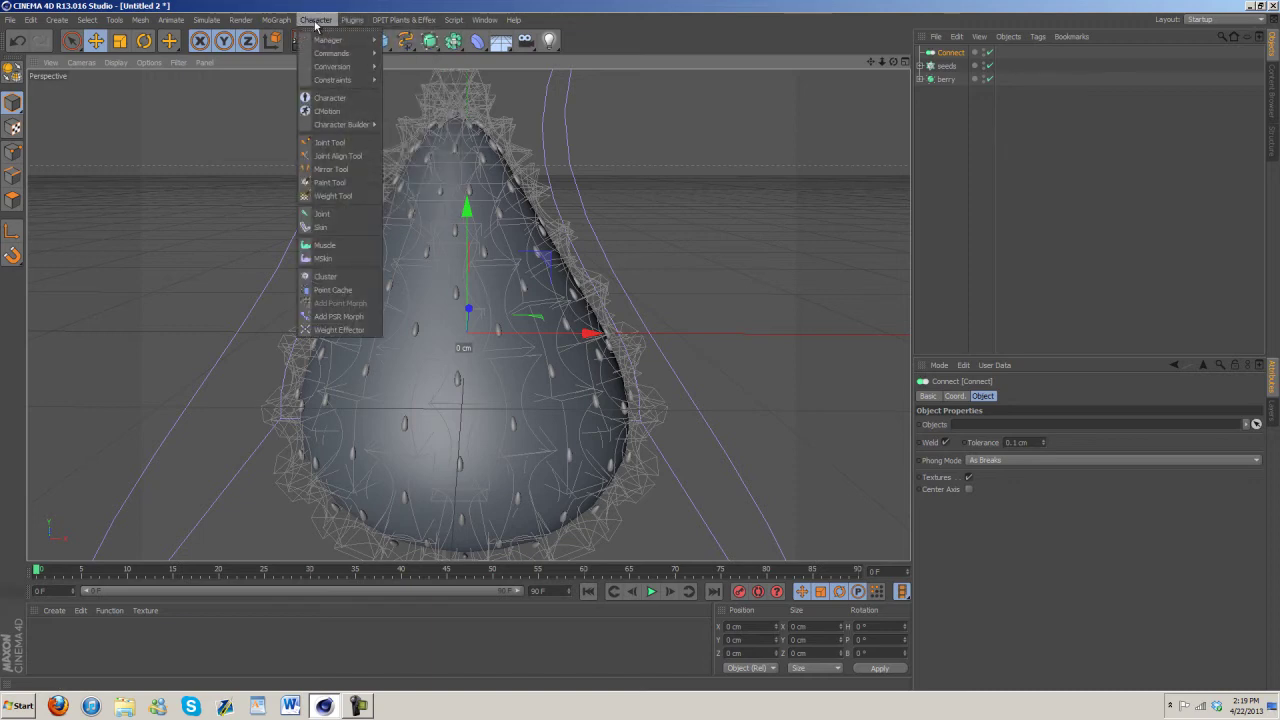
left_click(316, 22)
left_click(477, 40)
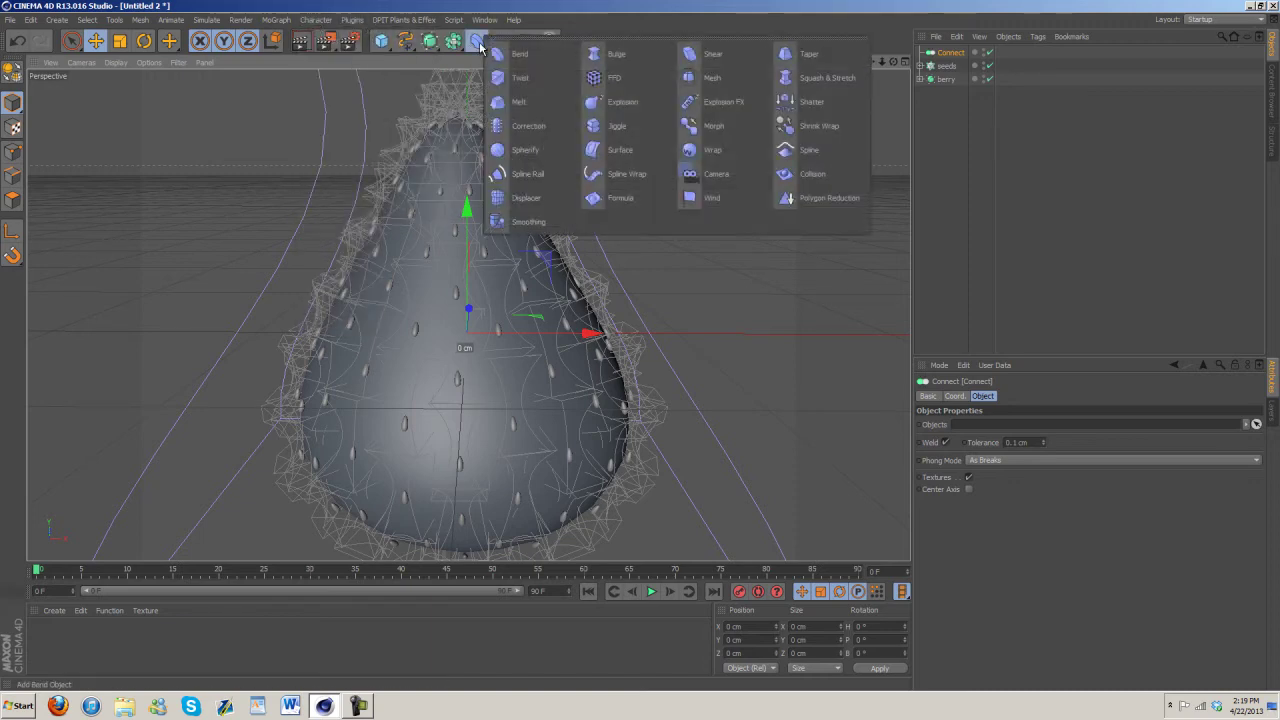
left_click(806, 173)
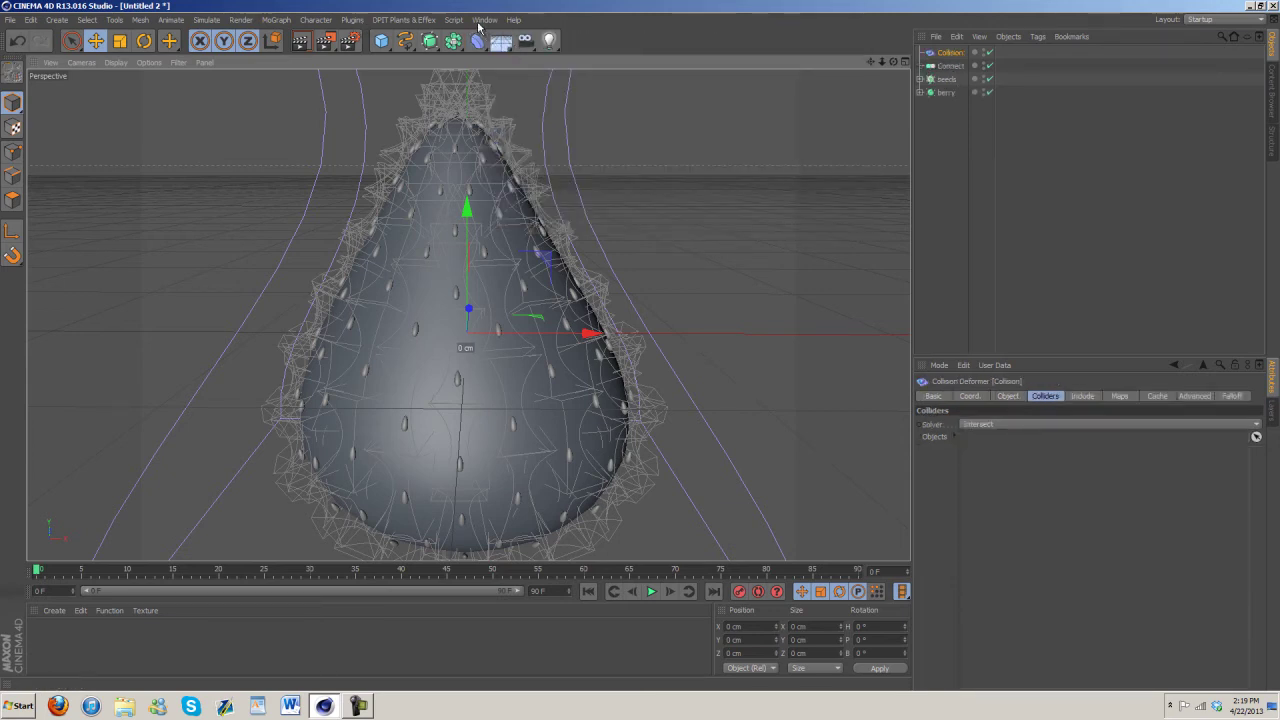
Check the strawberry try 2 part 2 document, then return to Untitled 2.
left_click(485, 20)
left_click(530, 294)
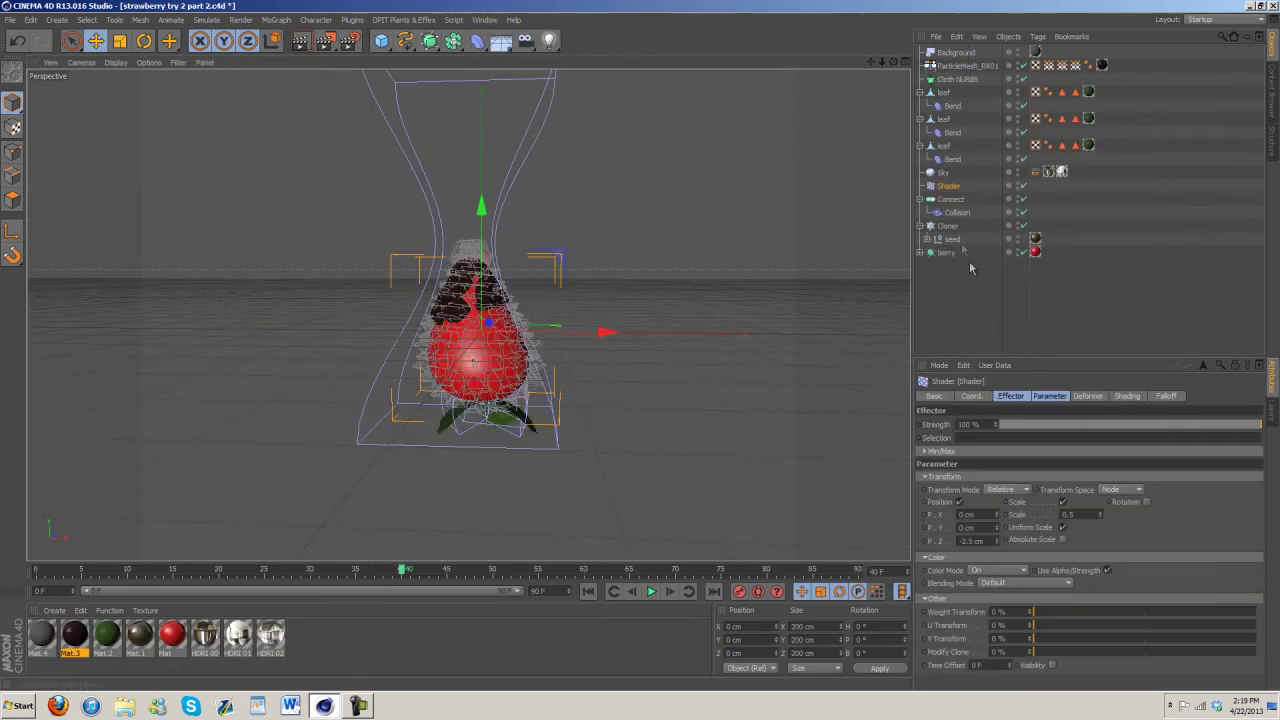
left_click(485, 20)
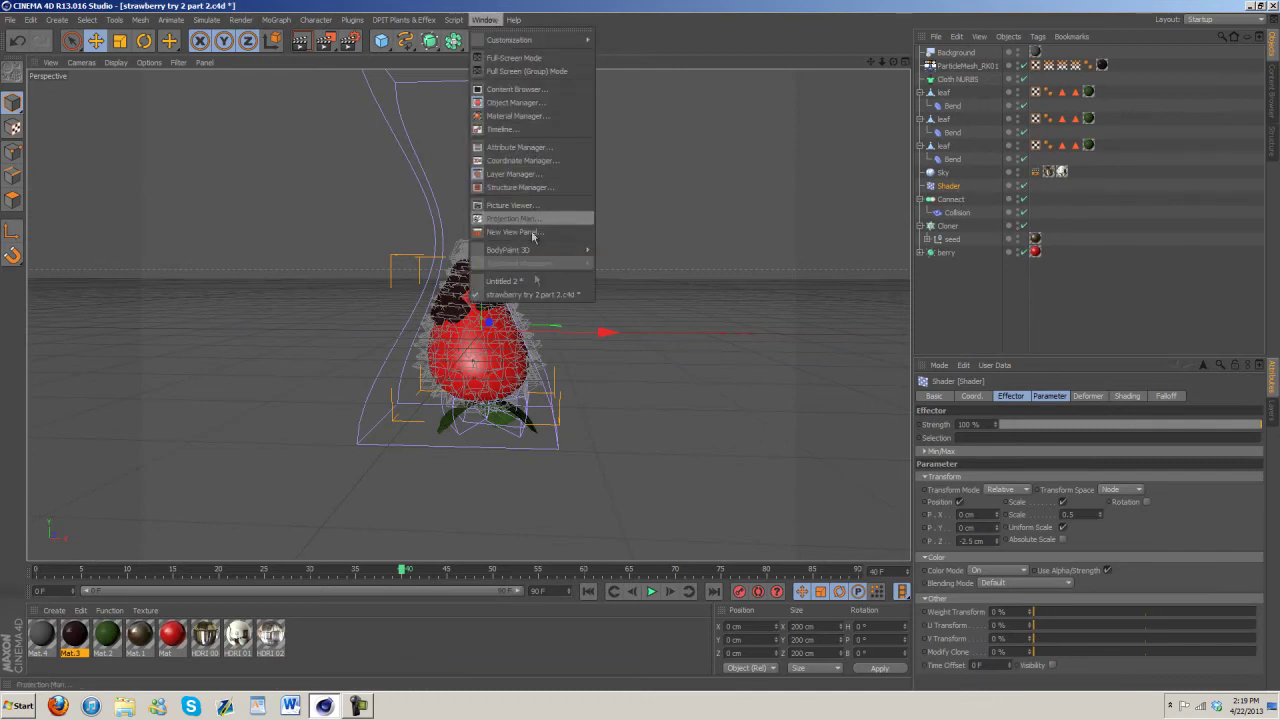
left_click(530, 282)
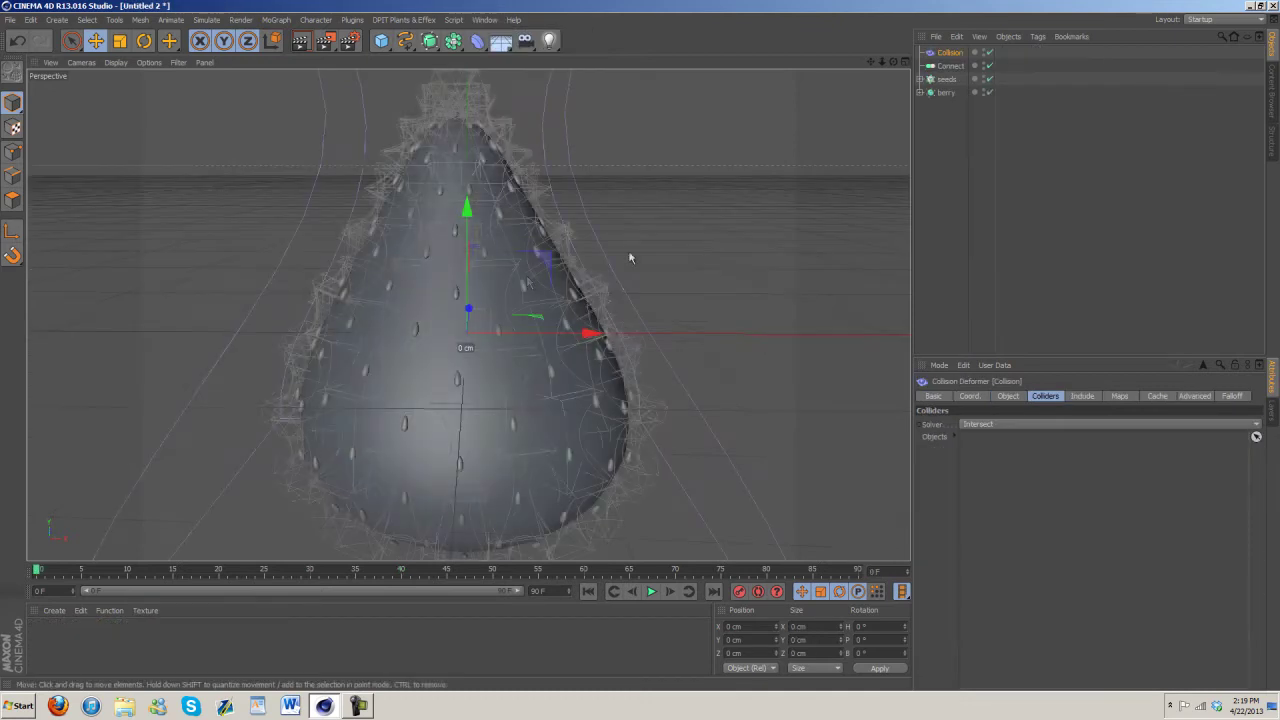
Nest the Collision deformer under the Connect object.
left_click_drag(947, 68, 947, 67)
left_click(953, 53)
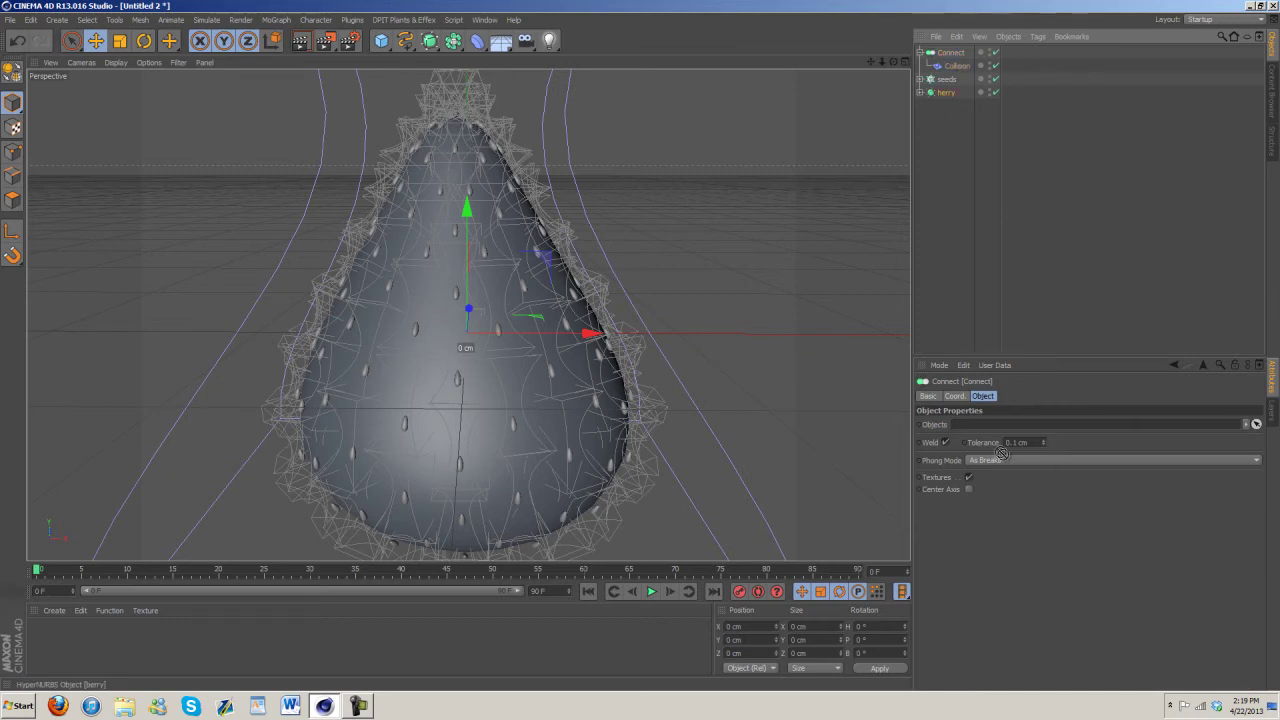
left_click(959, 66)
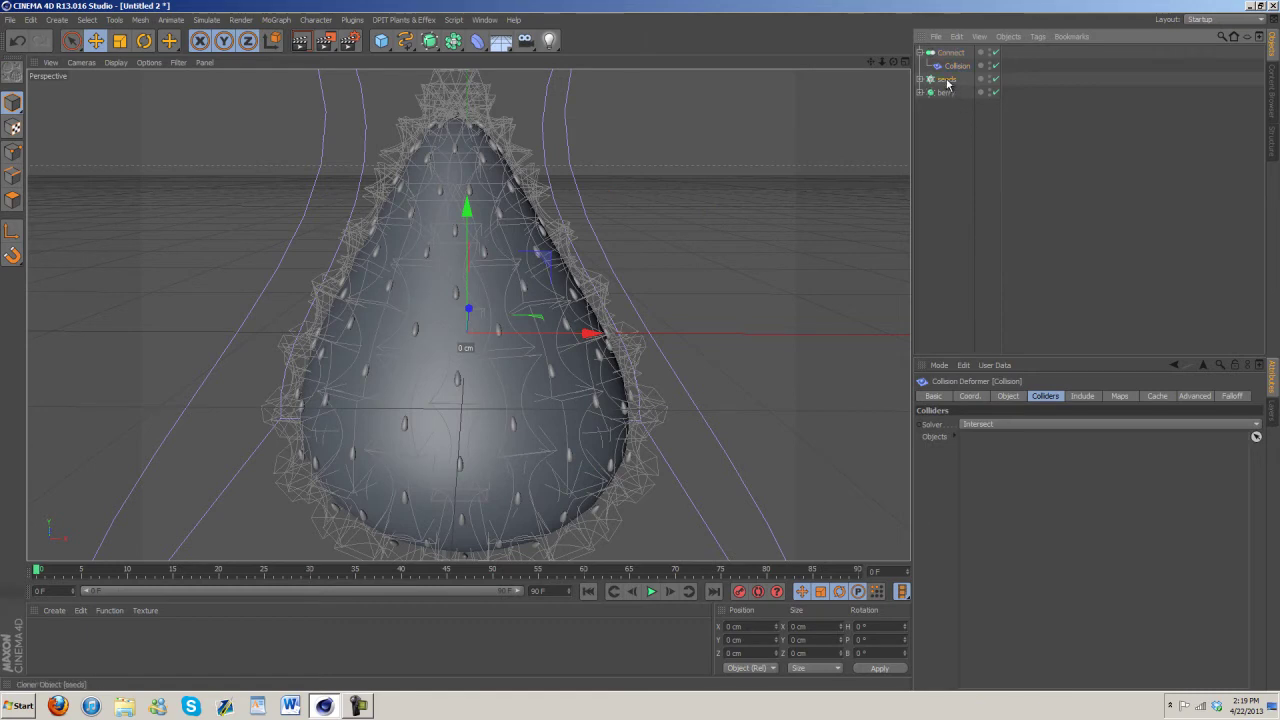
Add seeds as a Collision collider with the solver set to Outside (Volume).
left_click_drag(947, 83, 1001, 451)
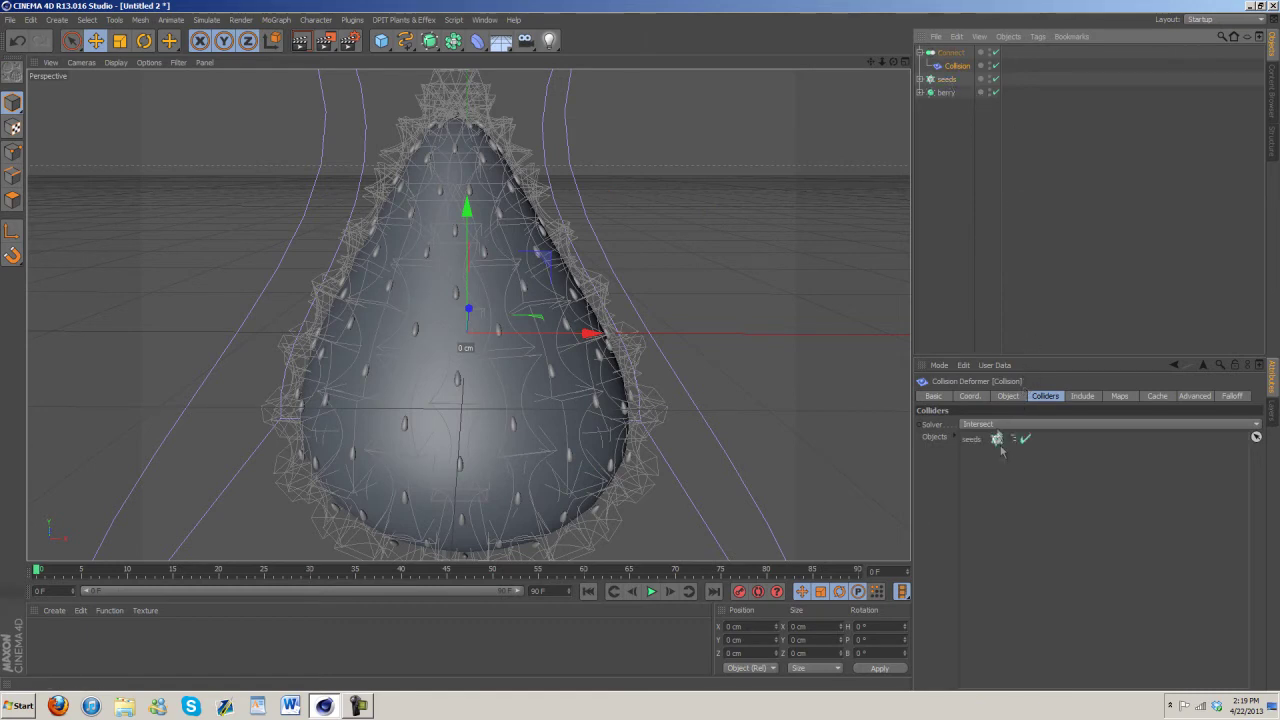
left_click(996, 425)
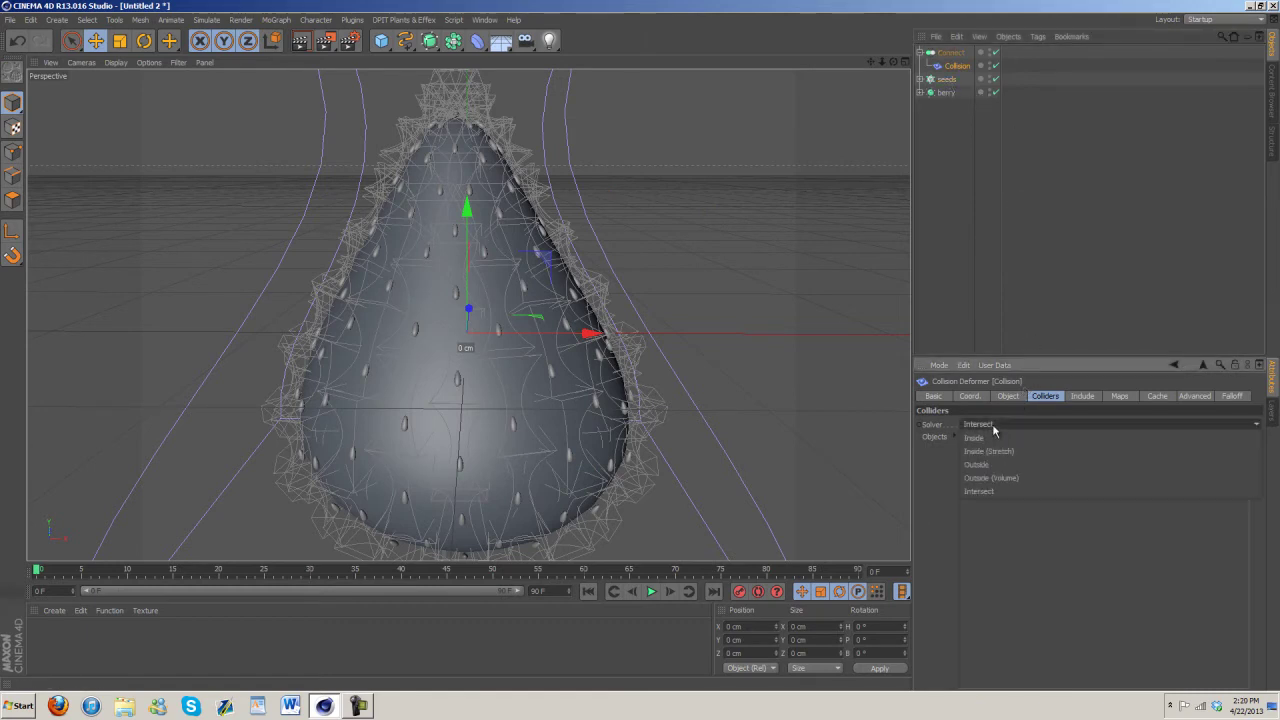
left_click(996, 478)
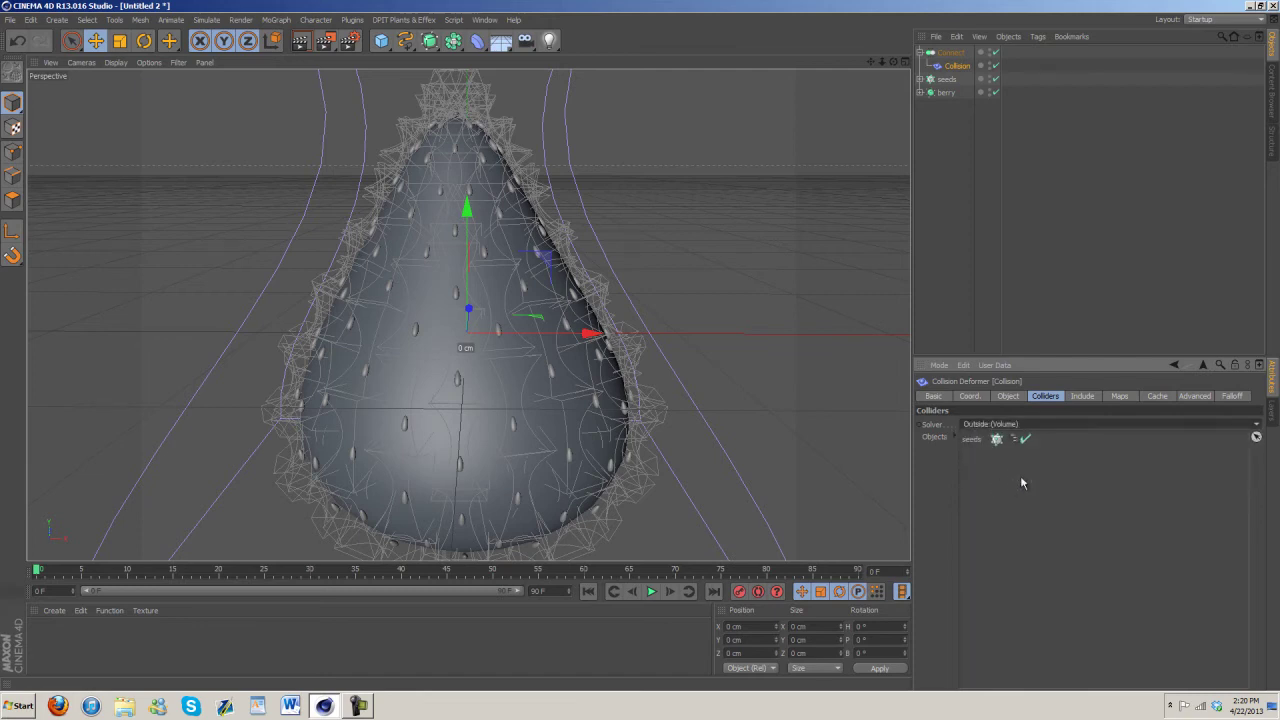
Set the berry HyperNURBS editor and render subdivisions to 3.
left_click(945, 92)
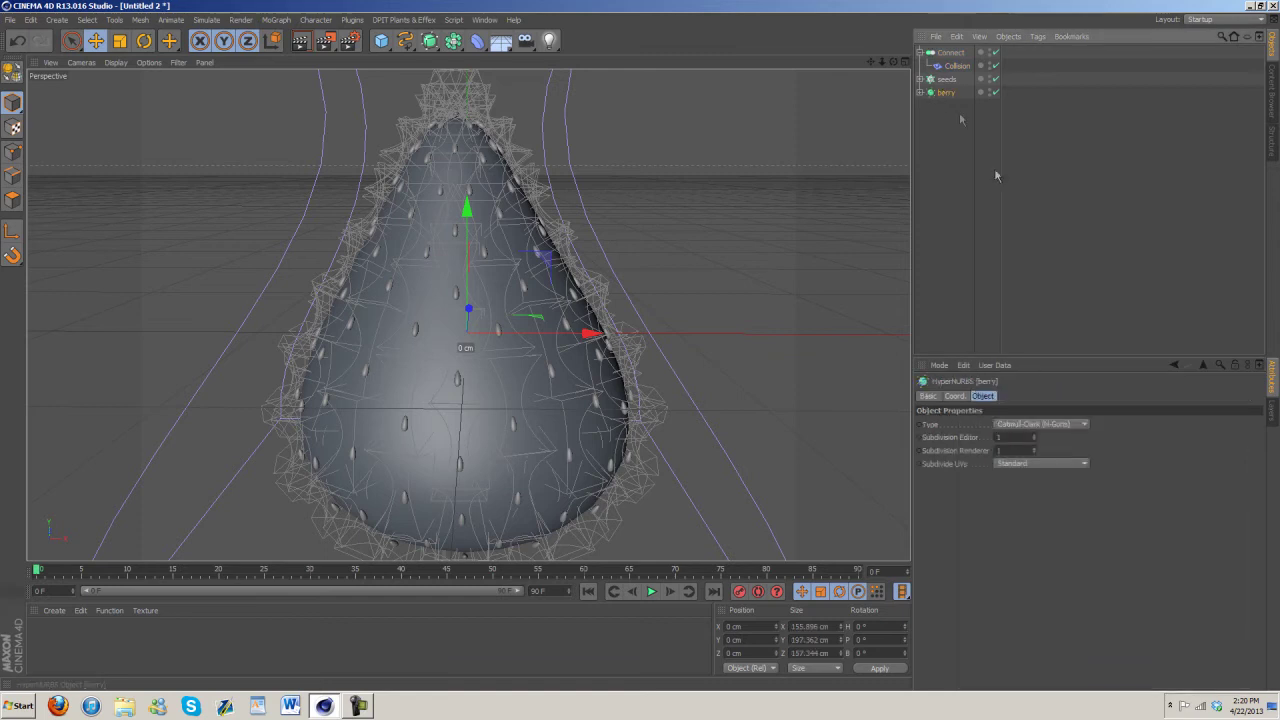
left_click(1035, 438)
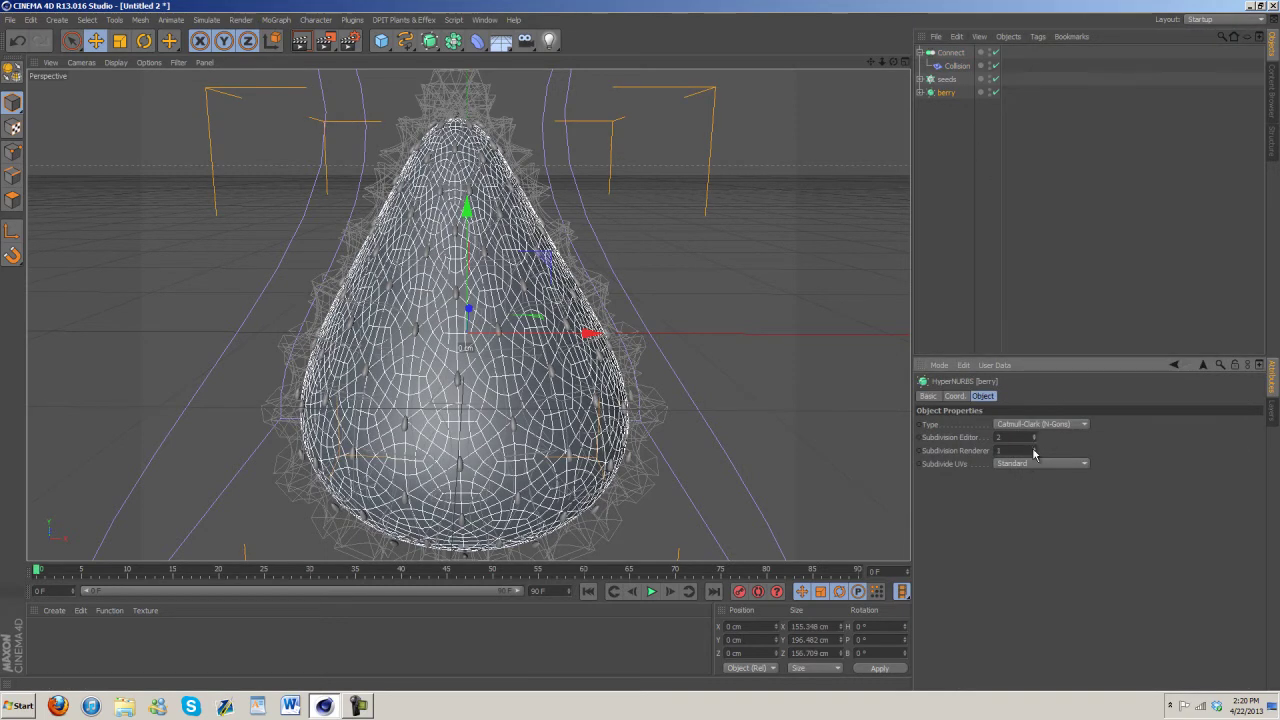
left_click(1035, 438)
left_click(1035, 450)
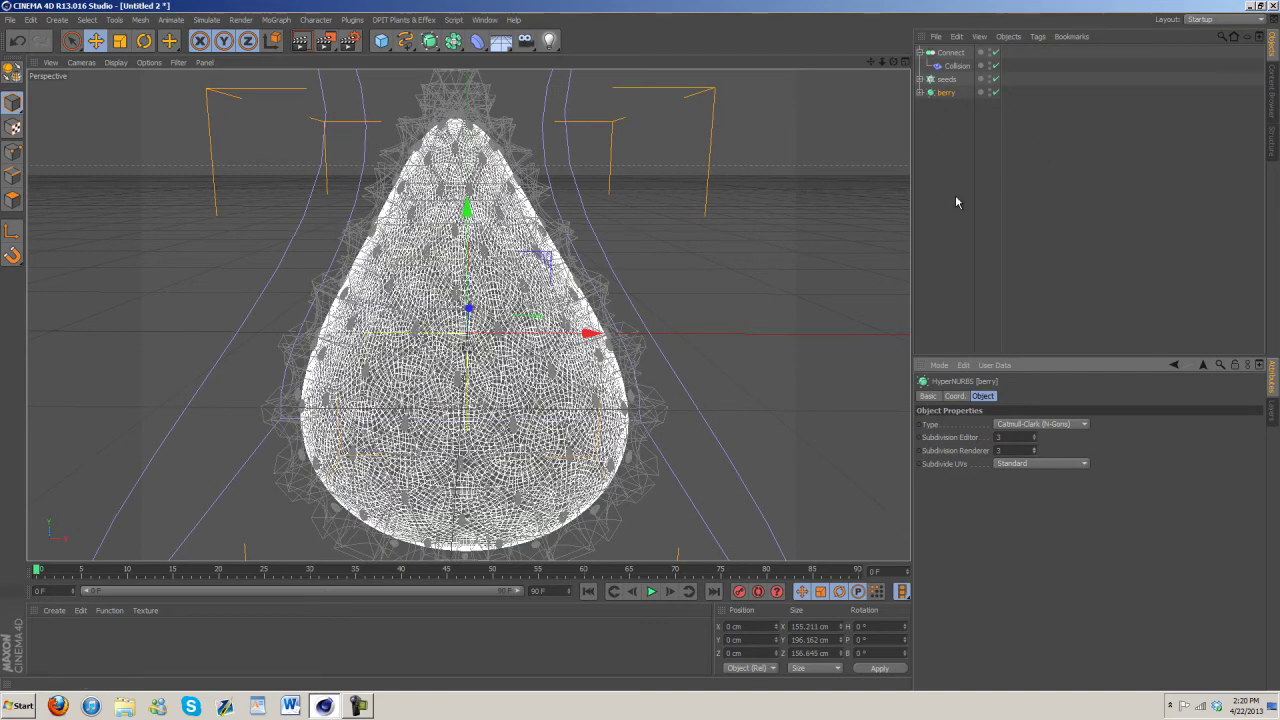
left_click(646, 268)
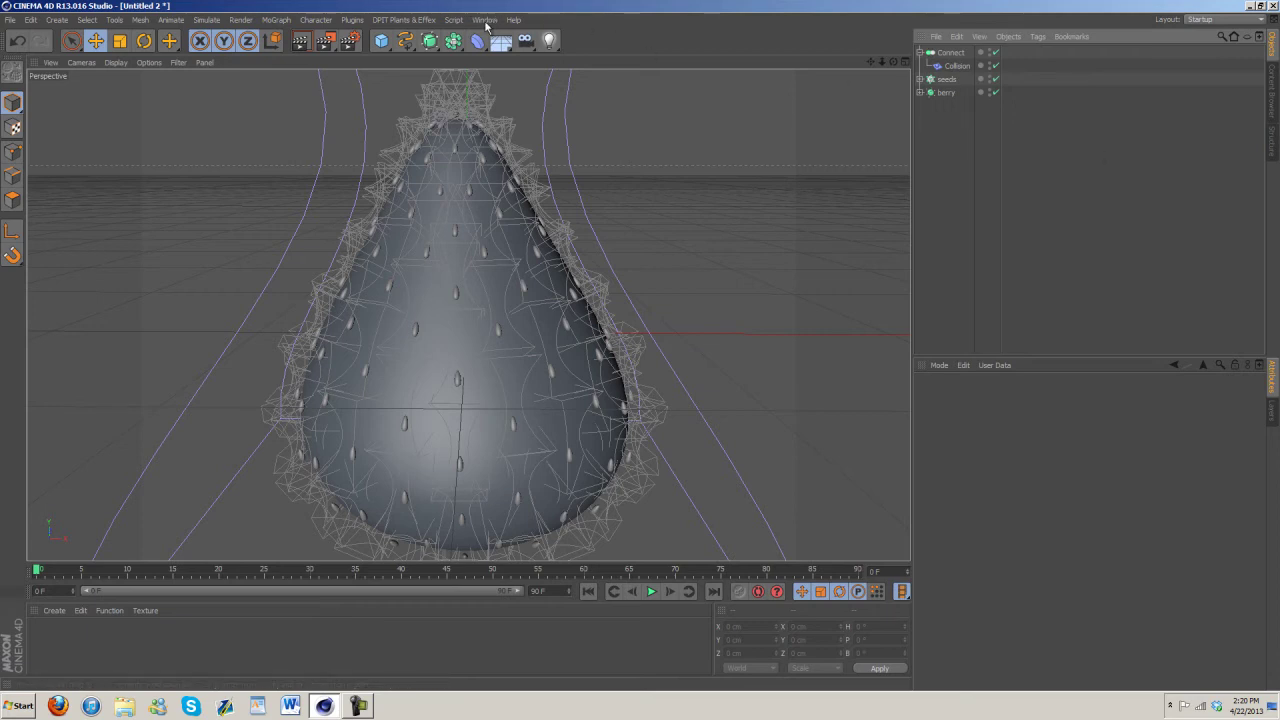
left_click(946, 79)
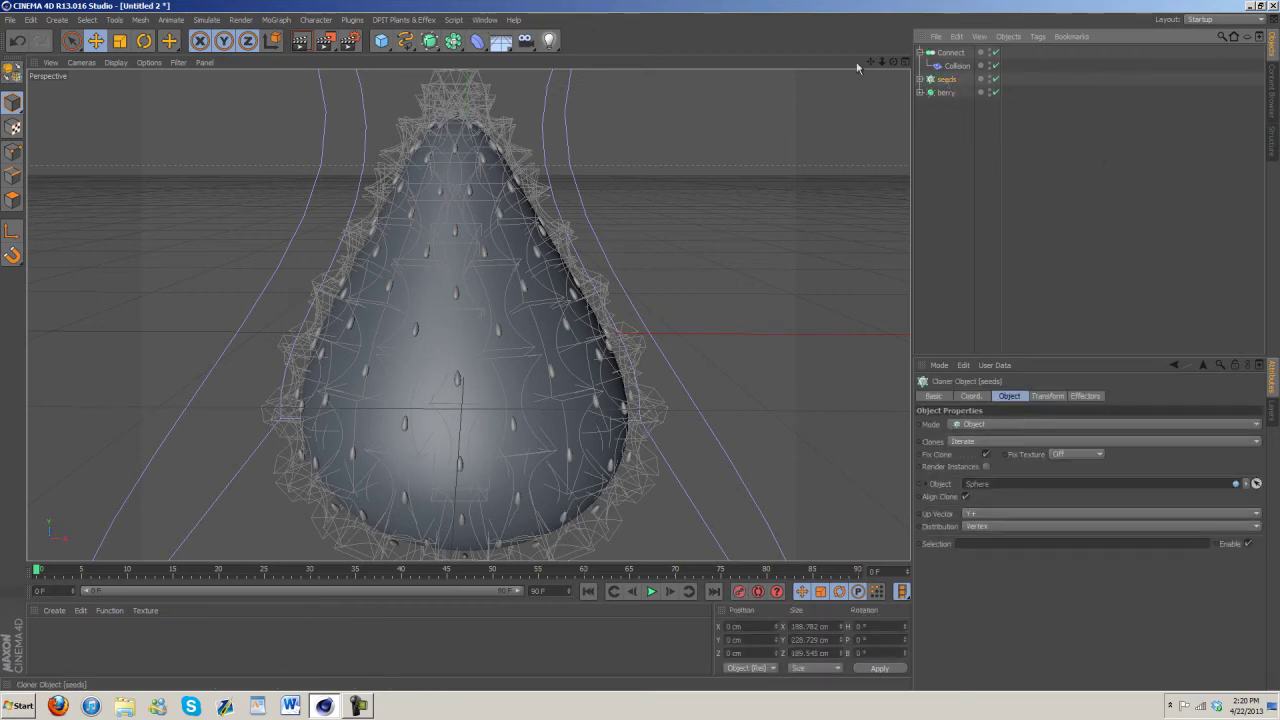
Add a Shader effector to seeds with Position on and P.Z -2.5 cm, then preview the render.
left_click(277, 20)
mouse_move(303, 40)
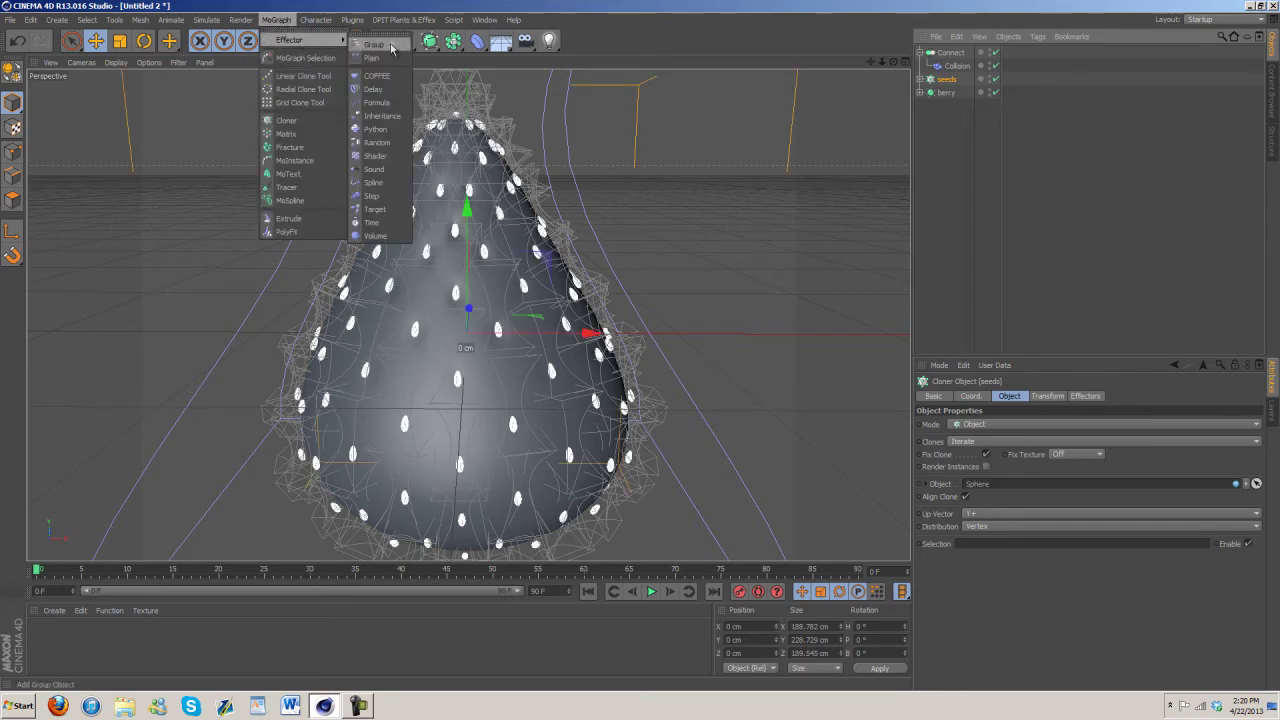
left_click(375, 156)
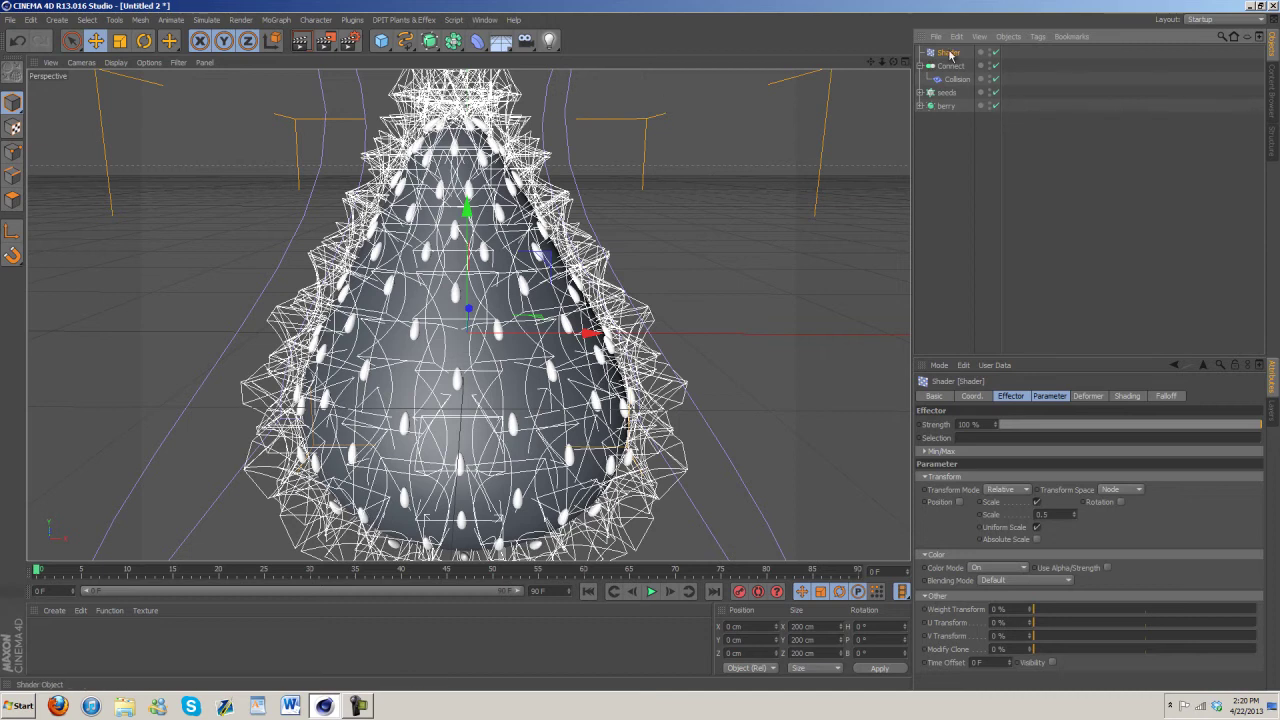
left_click(959, 501)
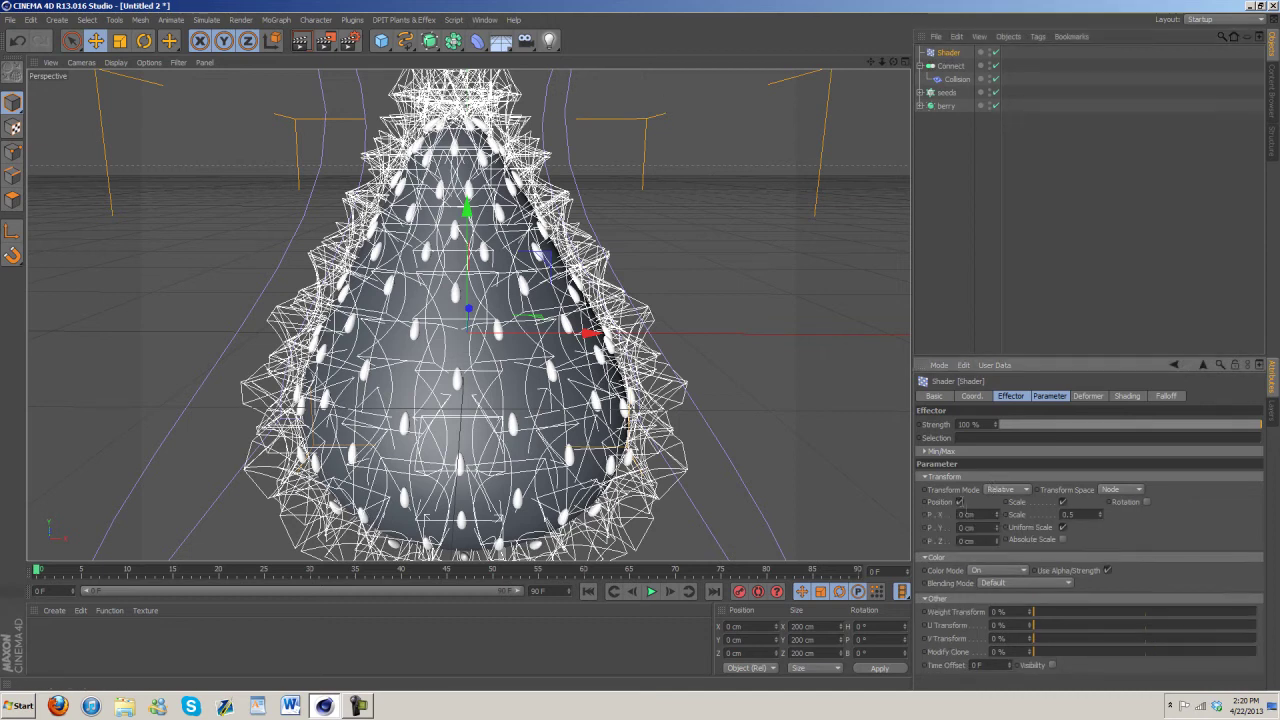
left_click(997, 541)
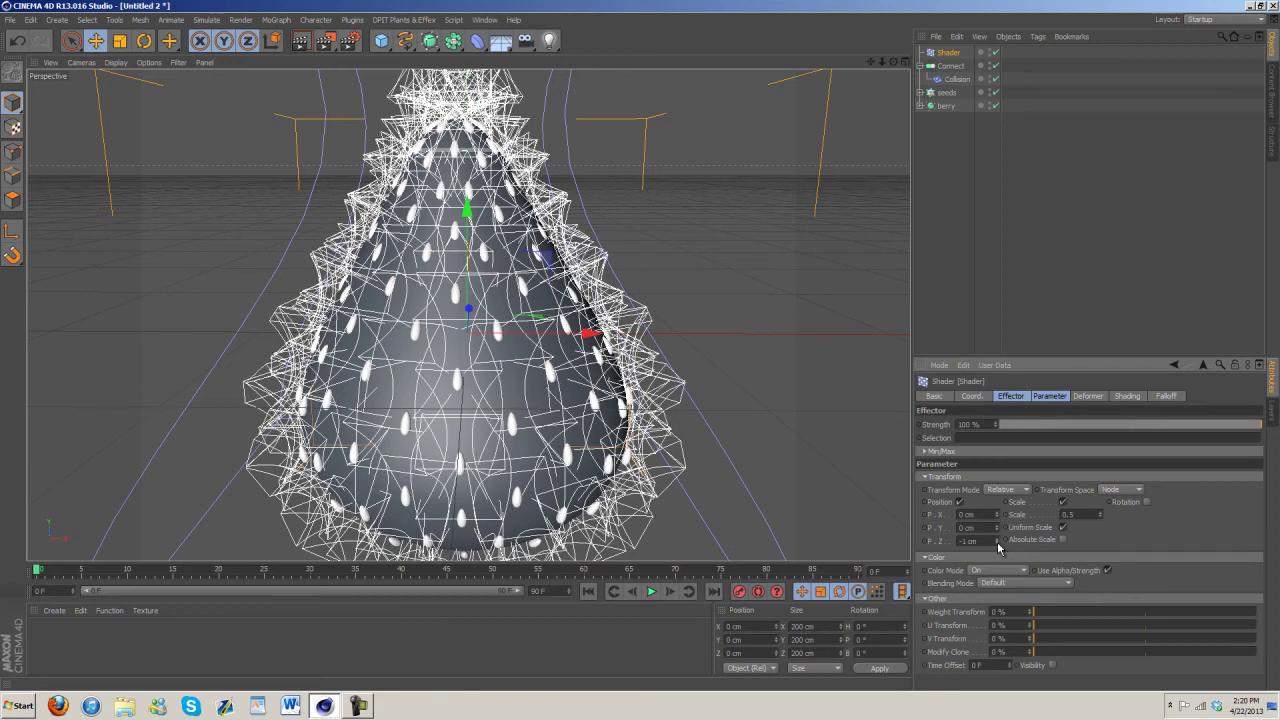
left_click(997, 541)
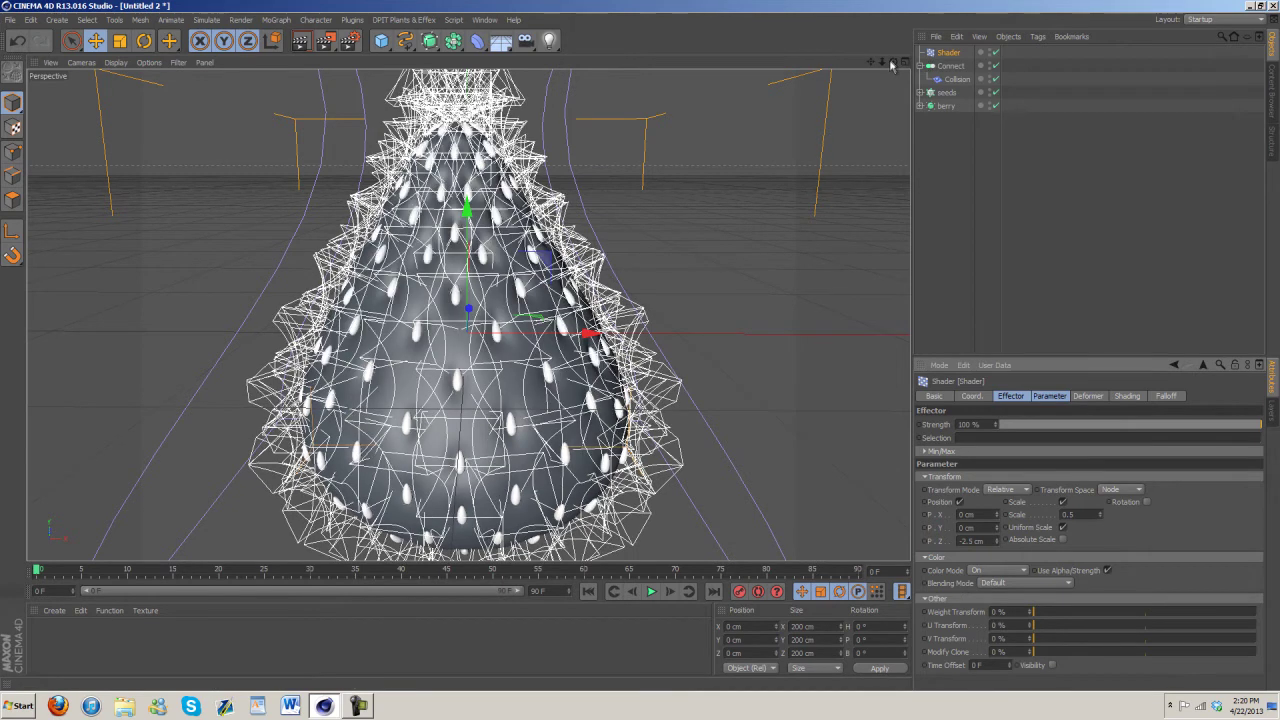
left_click(301, 41)
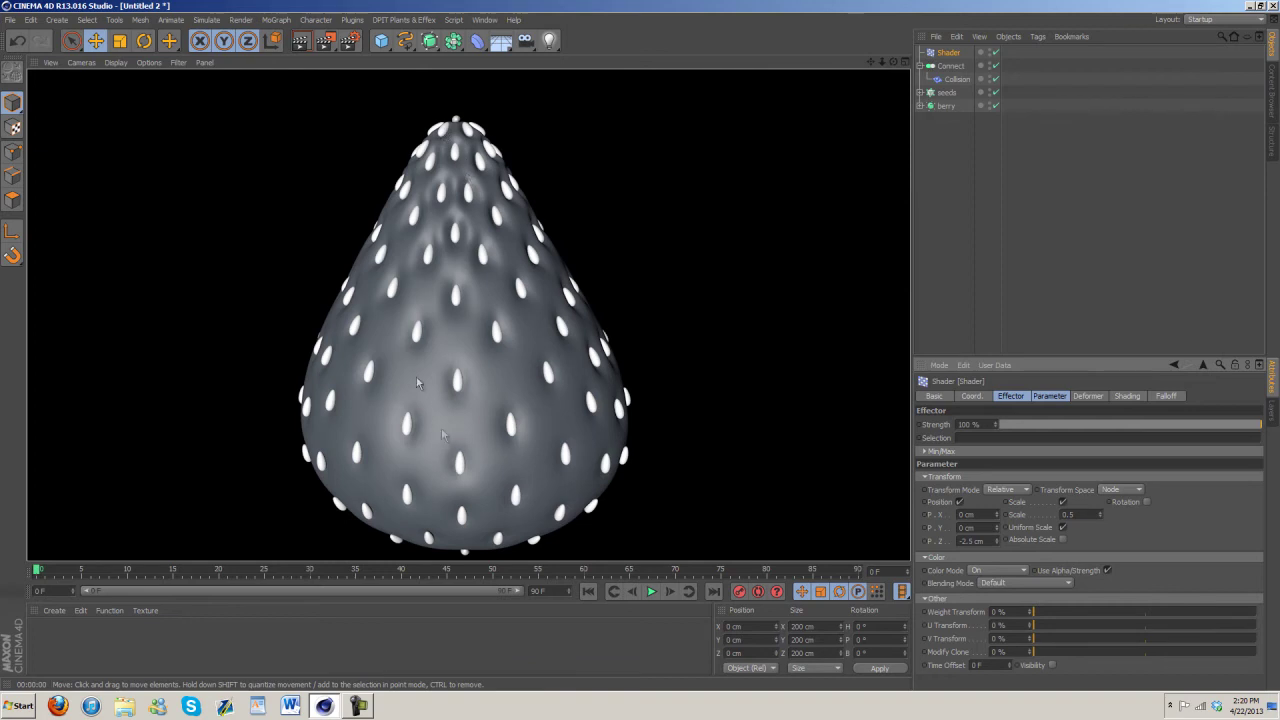
Render the finished strawberry in strawberry try 2 part 2 for comparison.
left_click(485, 20)
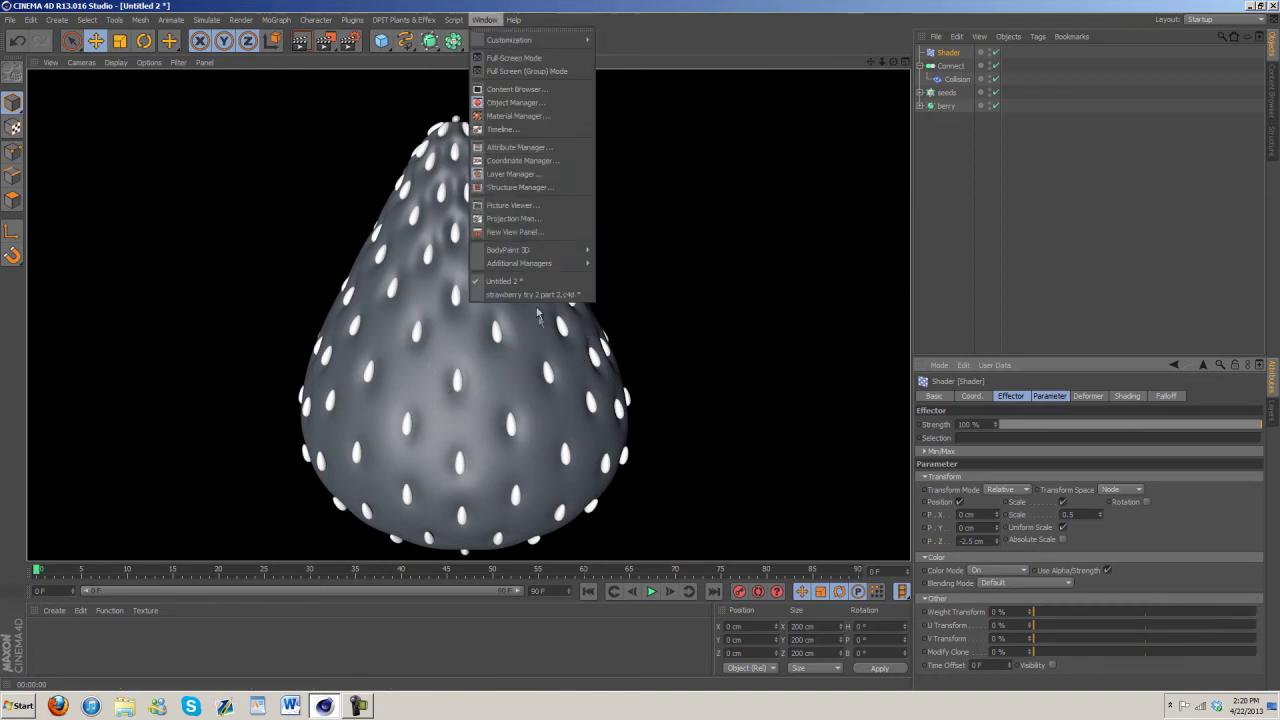
left_click(533, 294)
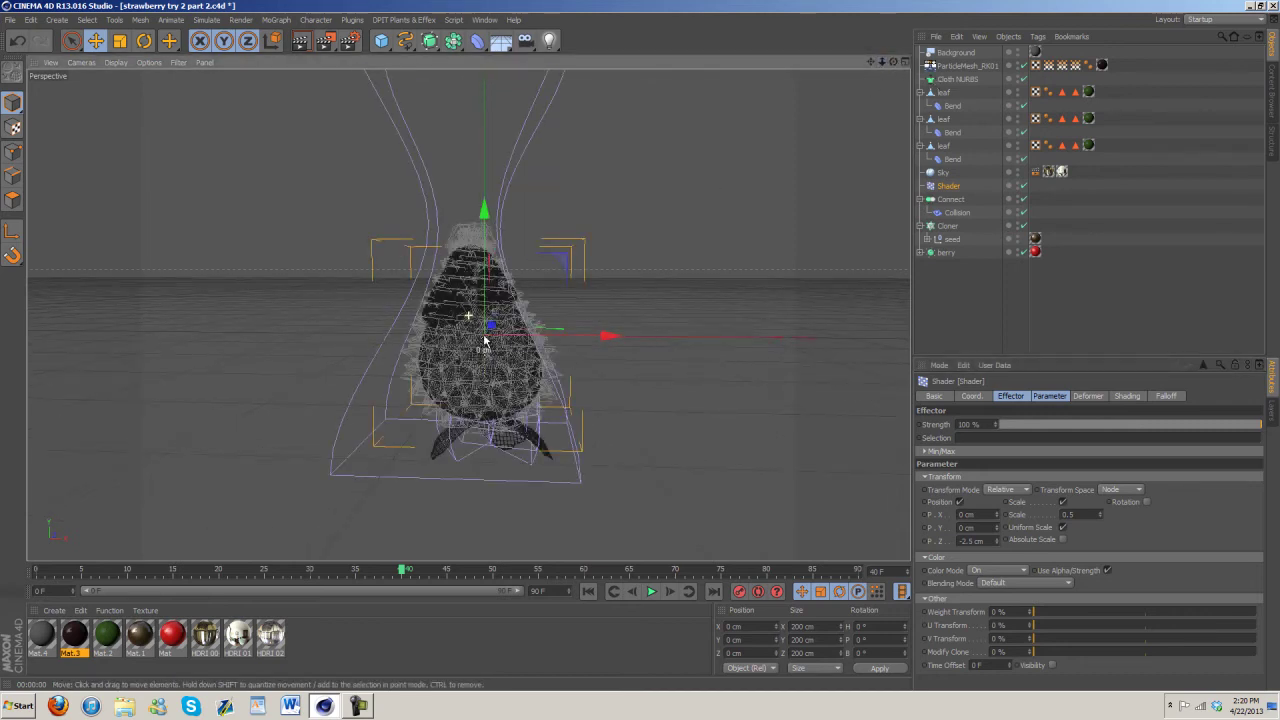
left_click(300, 40)
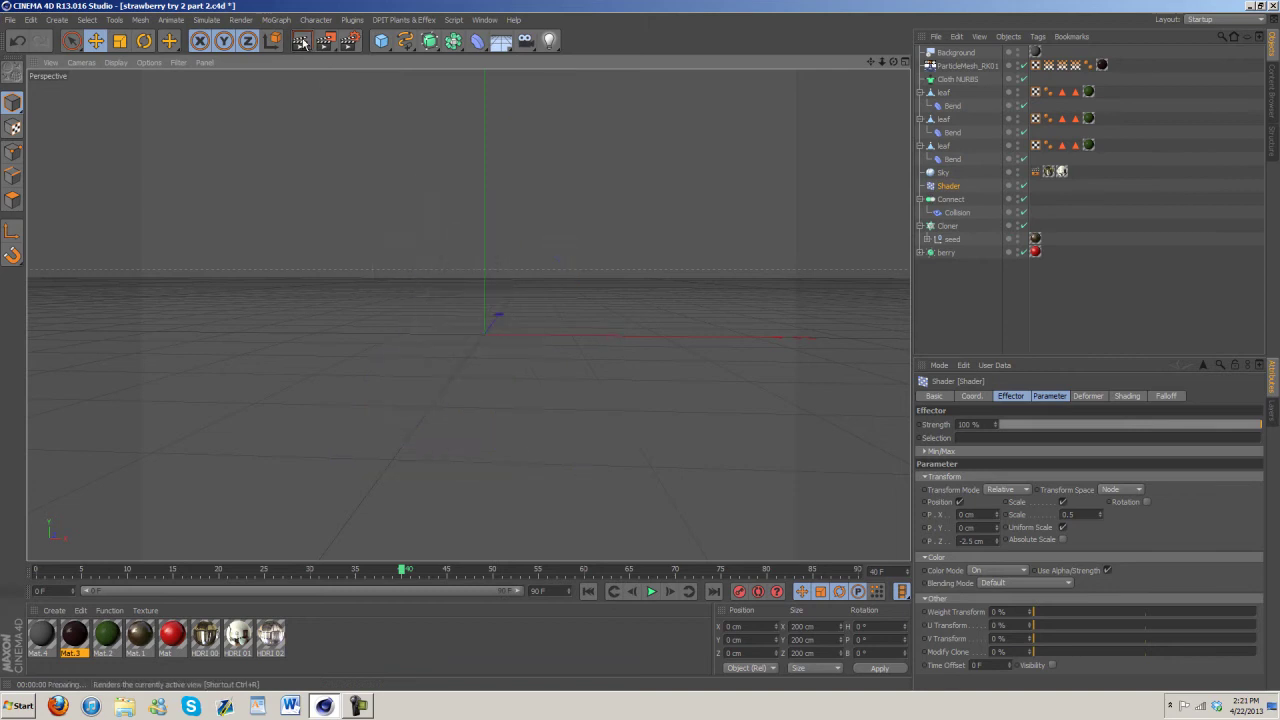
left_click(493, 371)
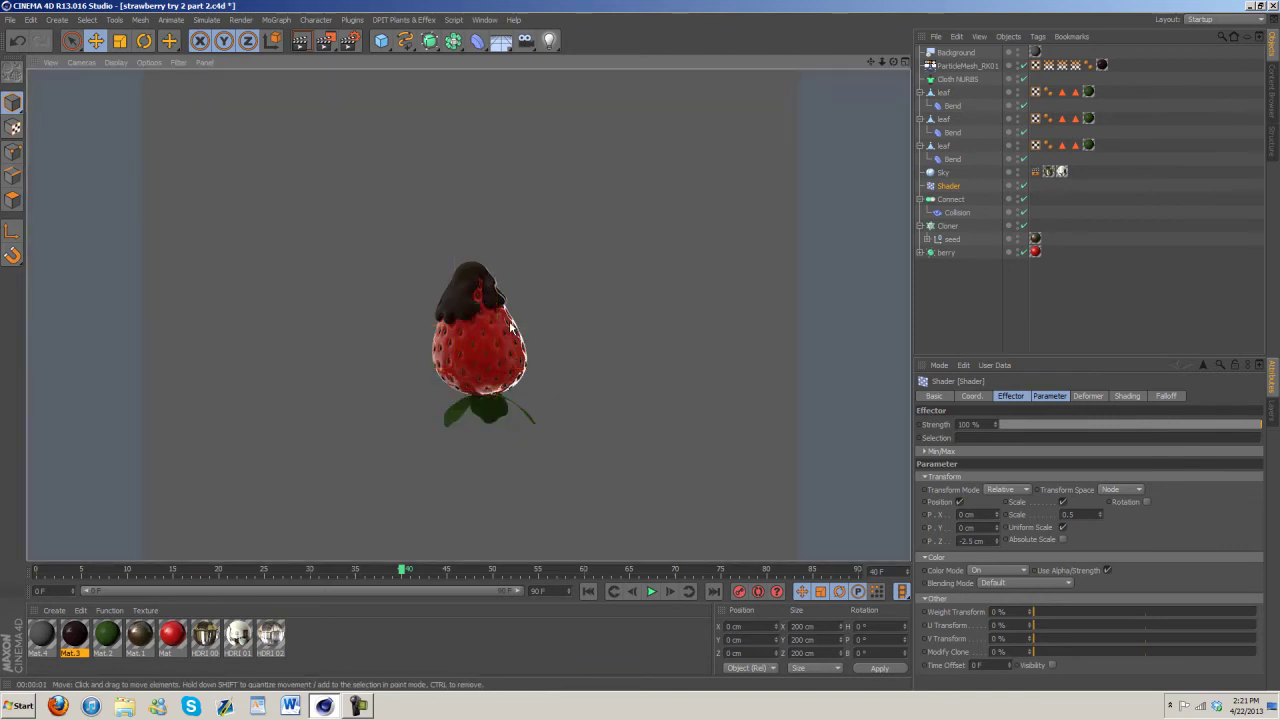
Back in Untitled 2, scale the seeds to 0.5 and preview the render.
left_click(484, 19)
left_click(536, 283)
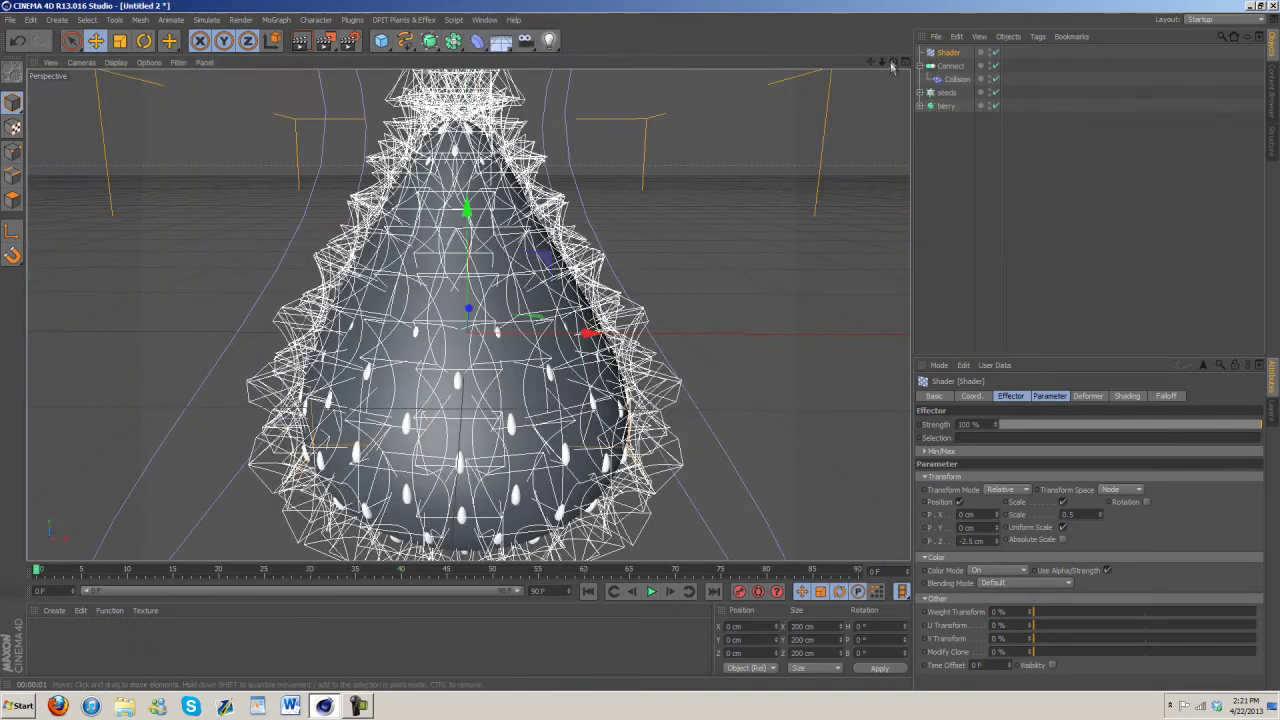
left_click_drag(468, 311, 468, 313)
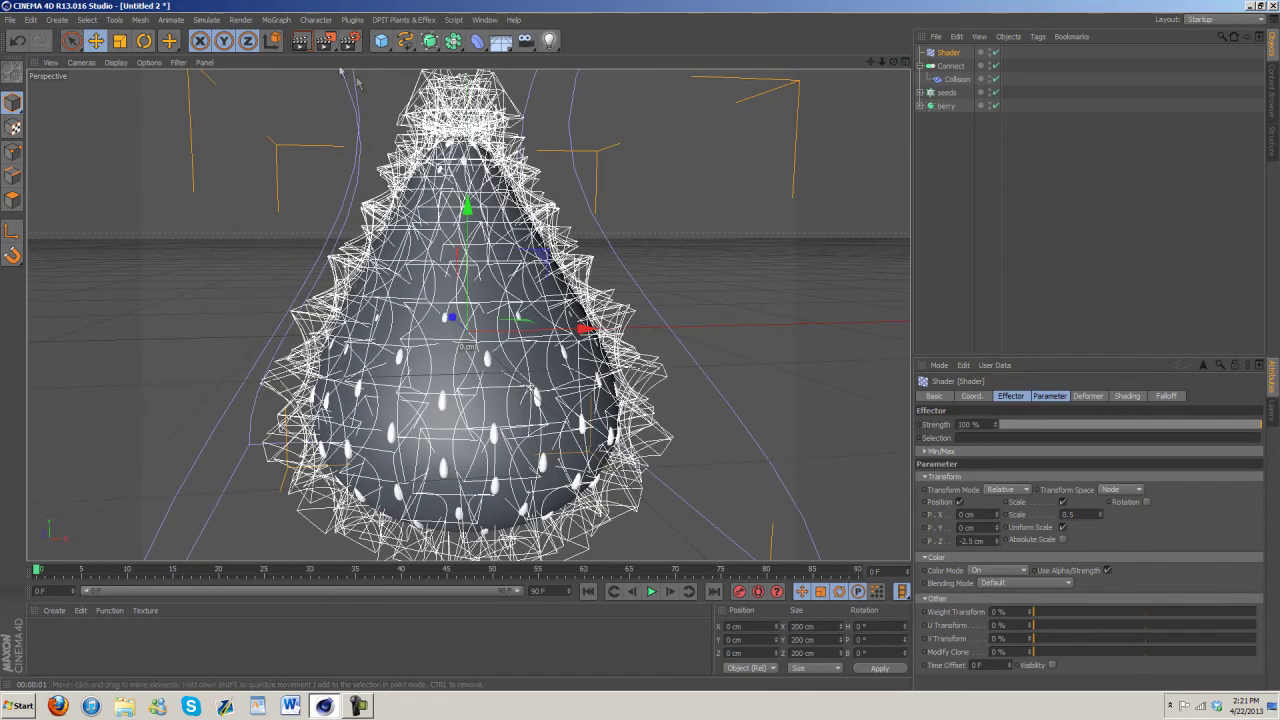
left_click(303, 40)
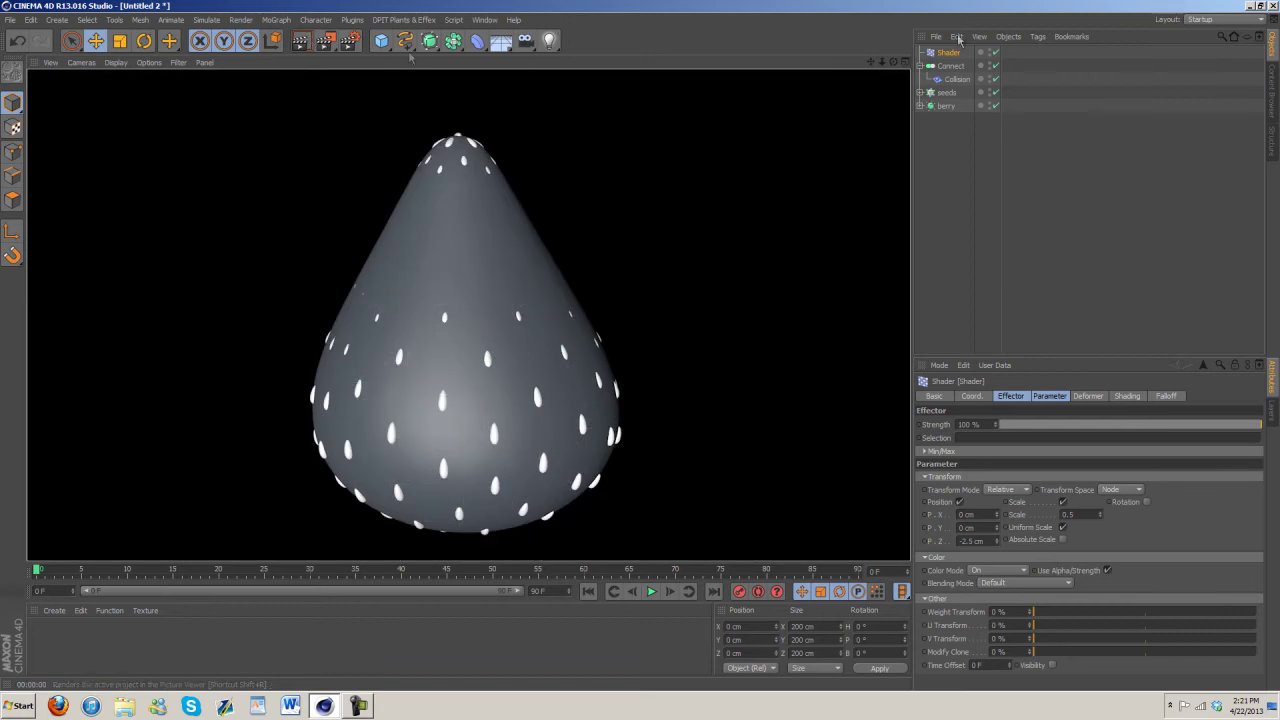
left_click(882, 62)
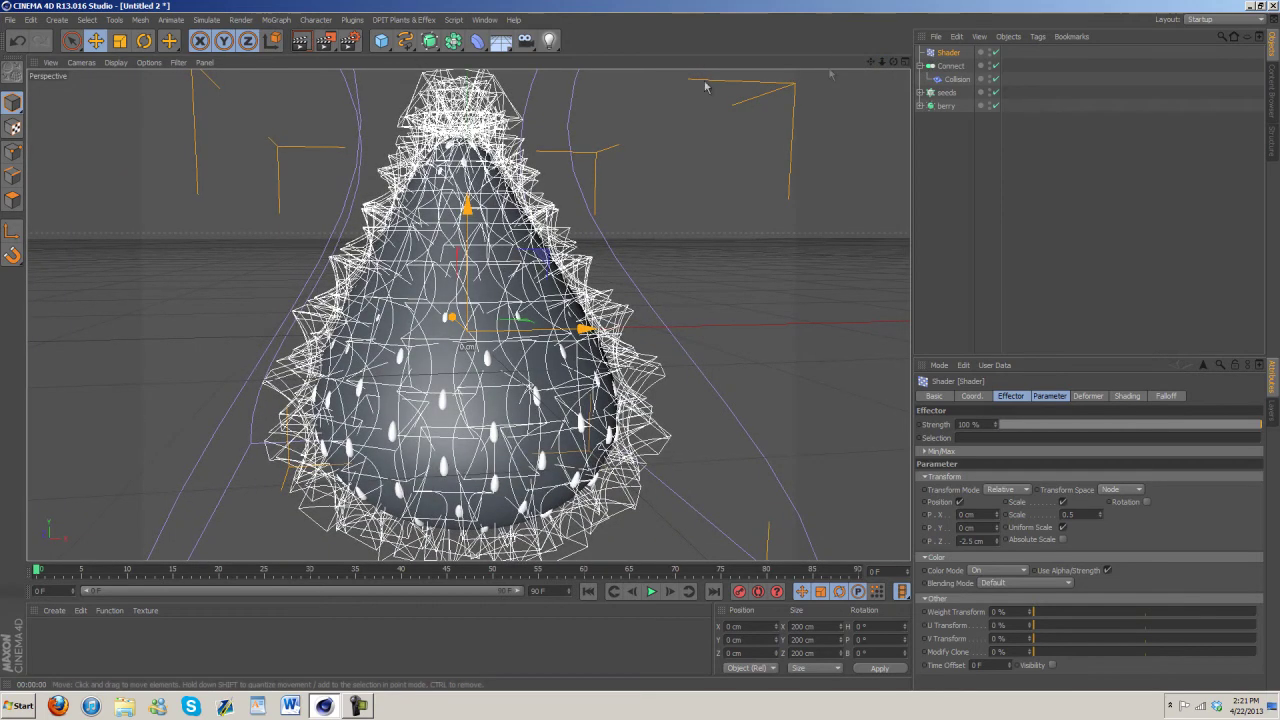
left_click(55, 610)
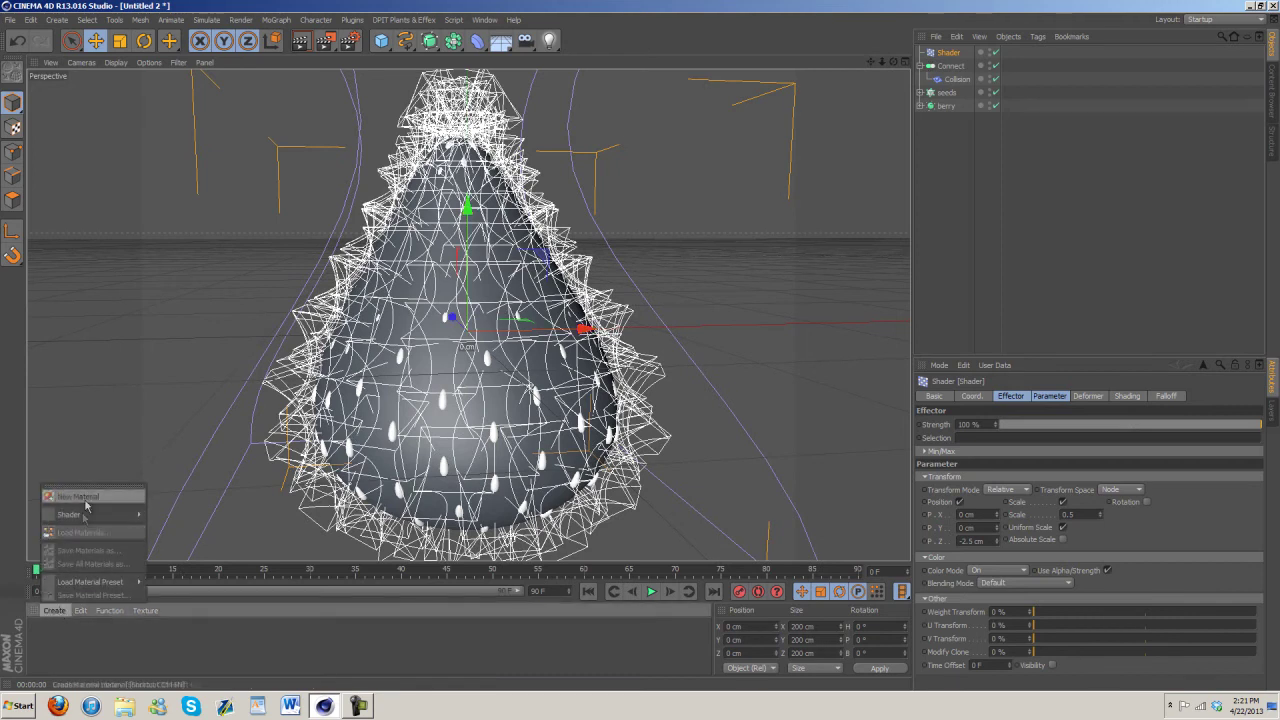
Create a new material, Mat.1, and set its colour to deep red.
left_click(198, 647)
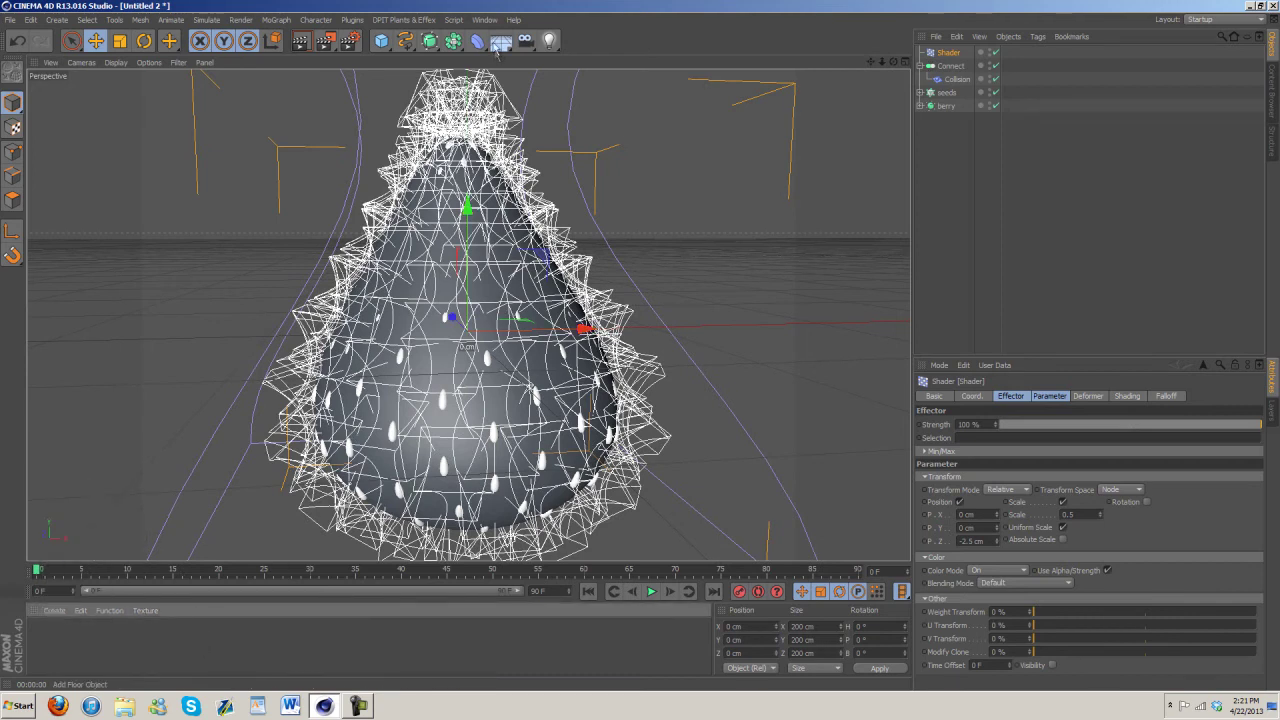
double_click(55, 635)
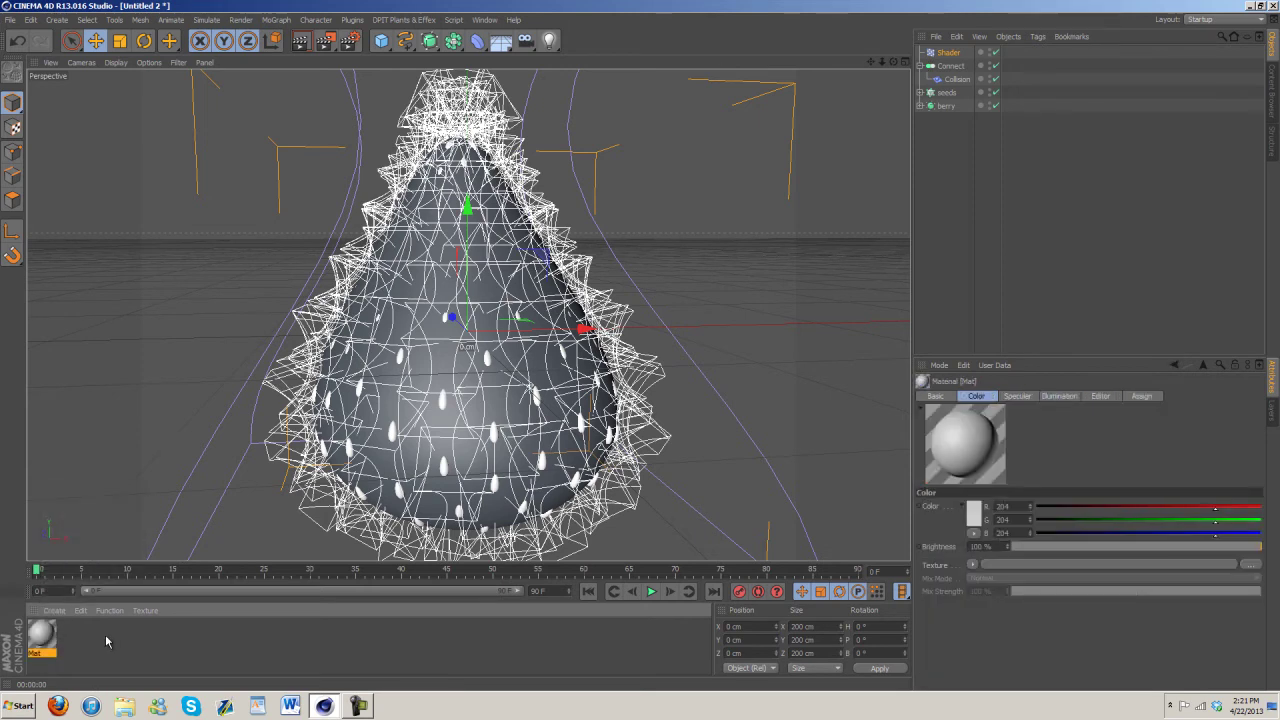
left_click(55, 610)
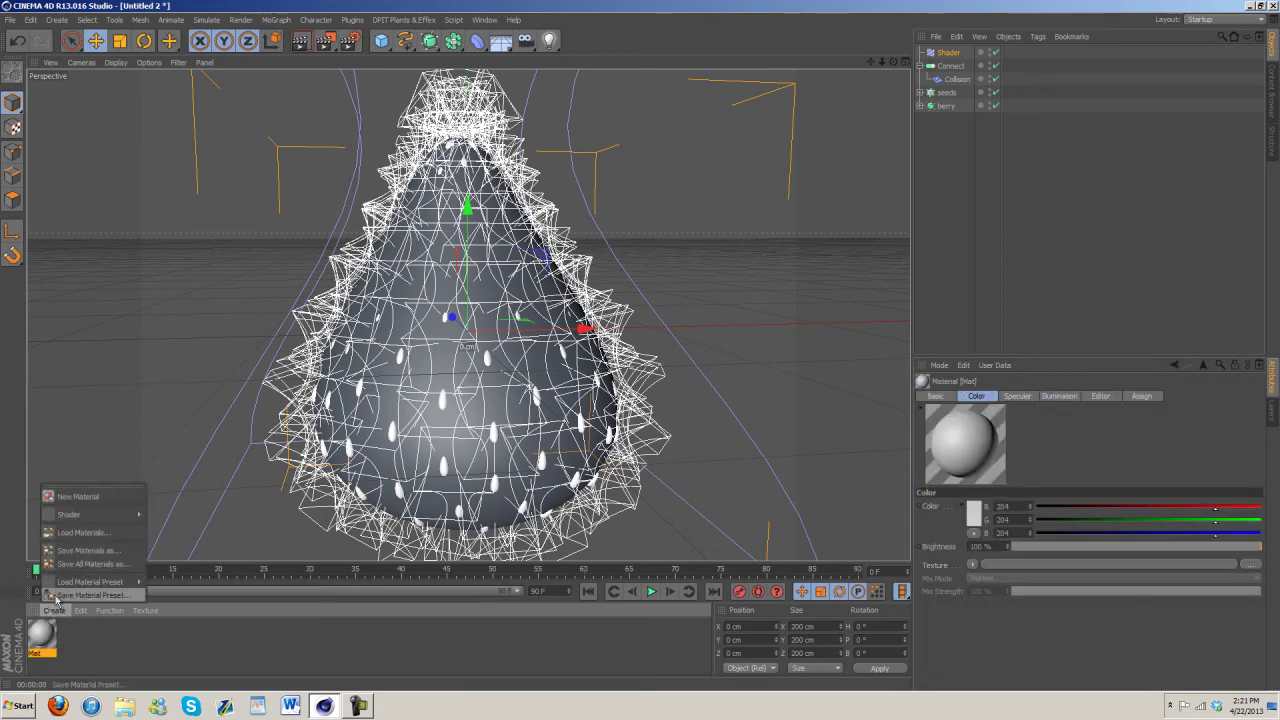
left_click(70, 496)
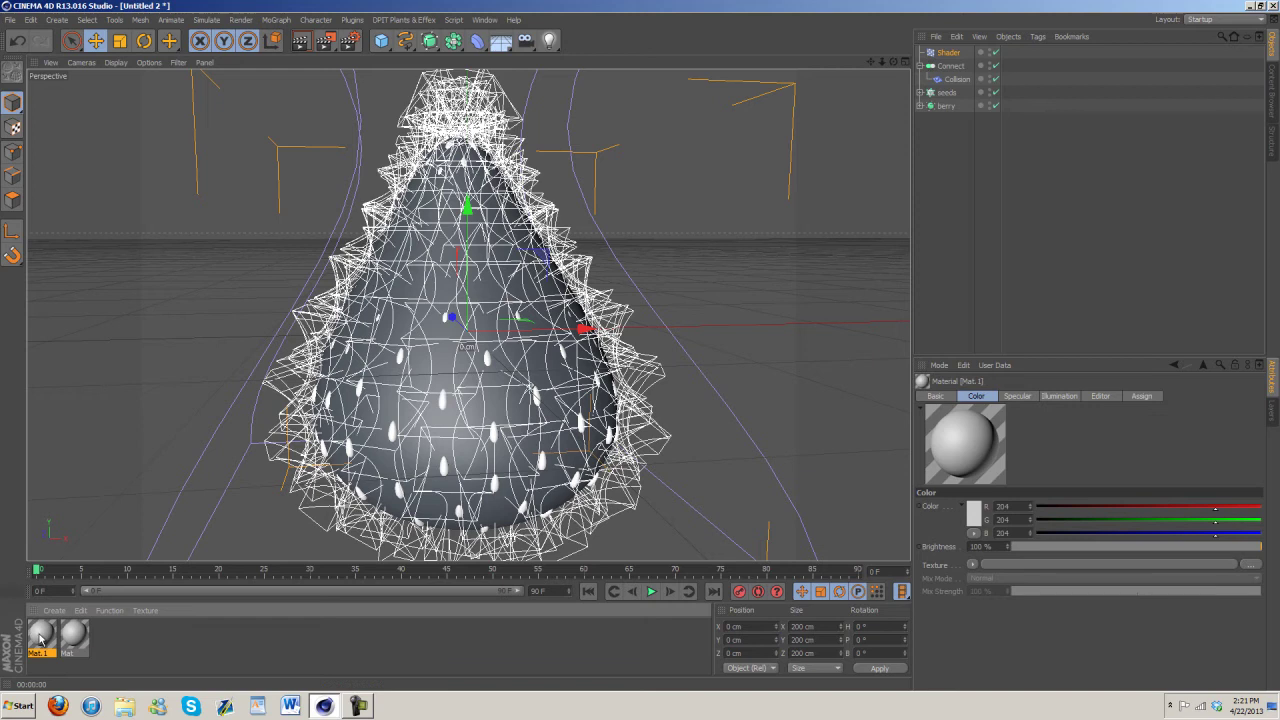
double_click(40, 636)
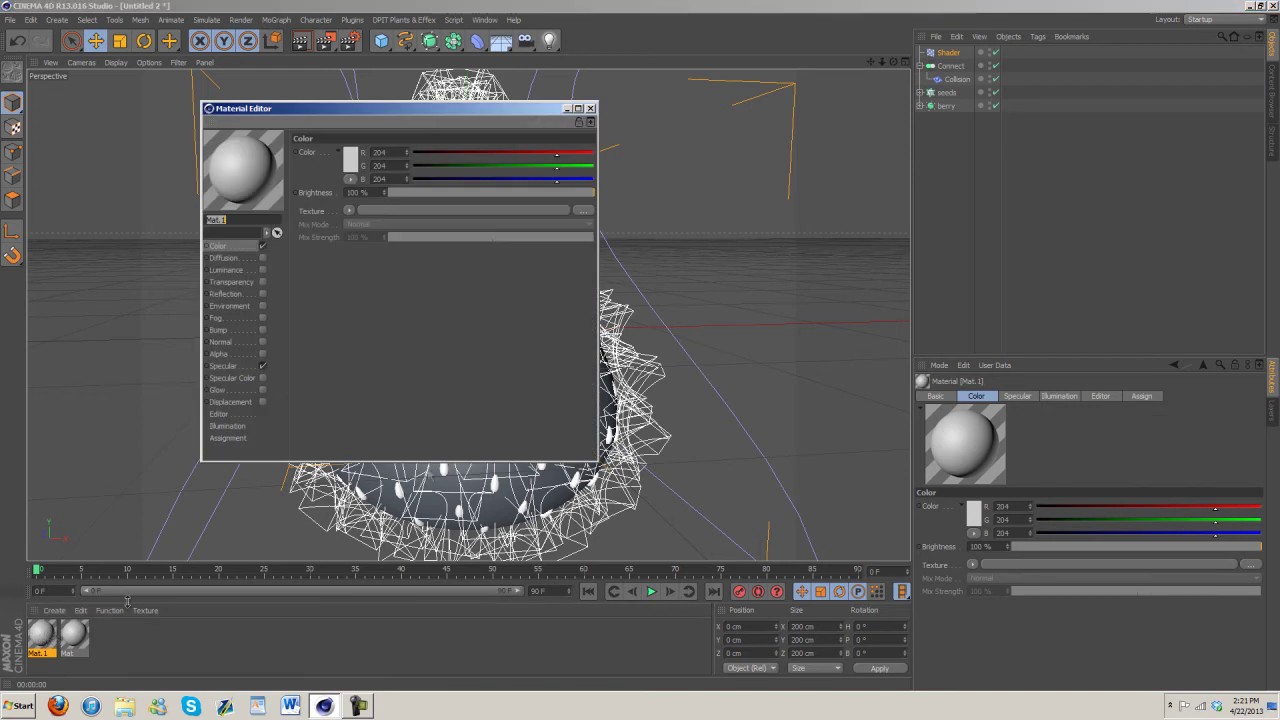
left_click(354, 162)
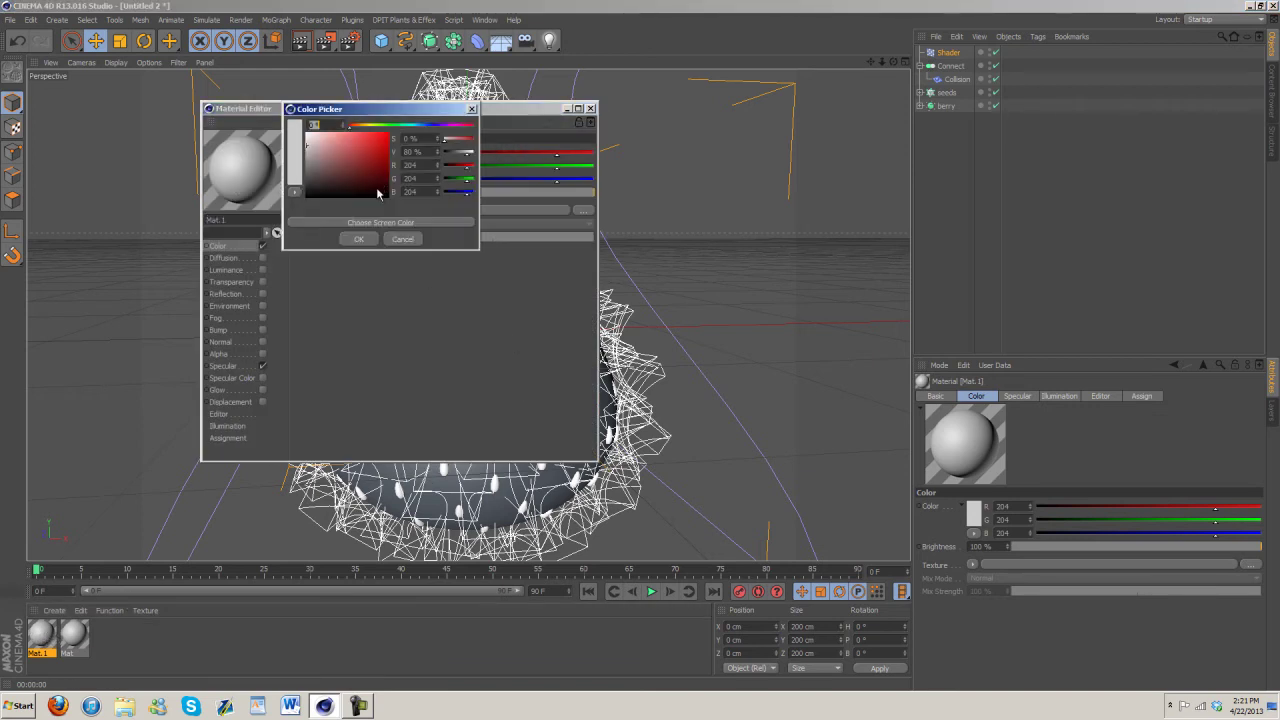
left_click_drag(390, 166, 389, 152)
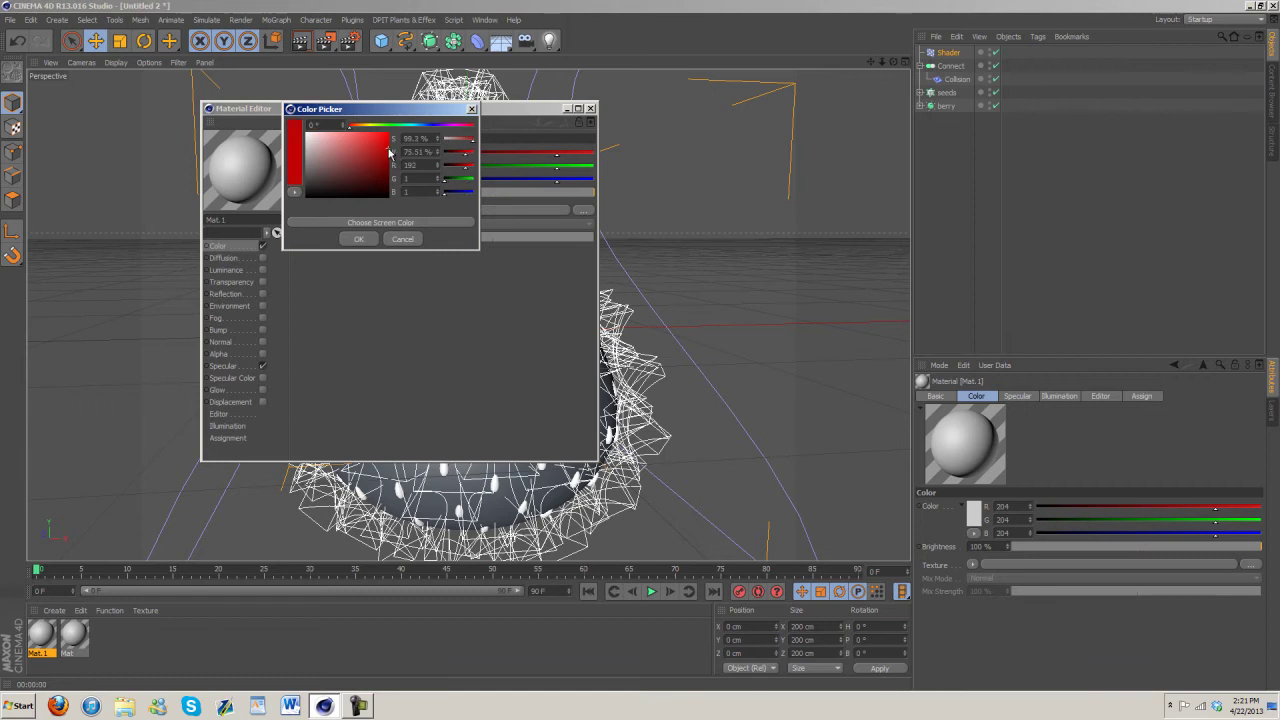
left_click(359, 241)
Enable Fresnel reflection at 5% brightness and about 13% mix, with specular width 27%.
left_click(238, 294)
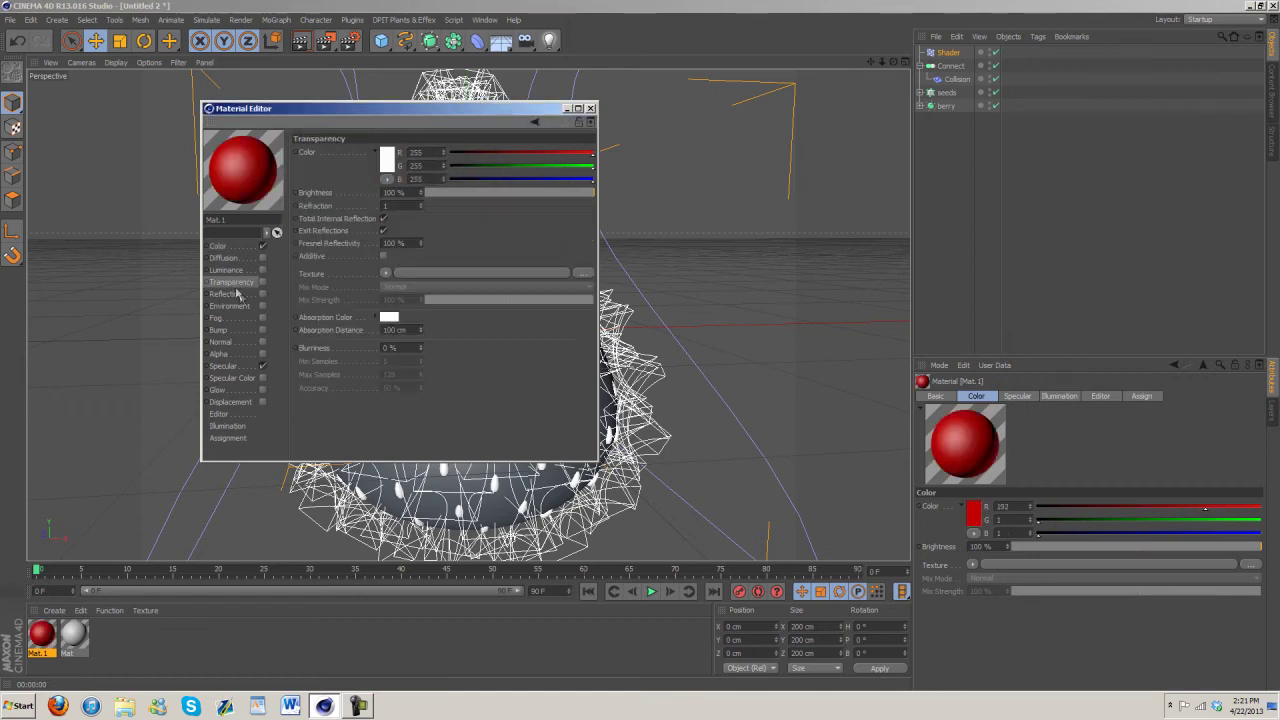
left_click(262, 294)
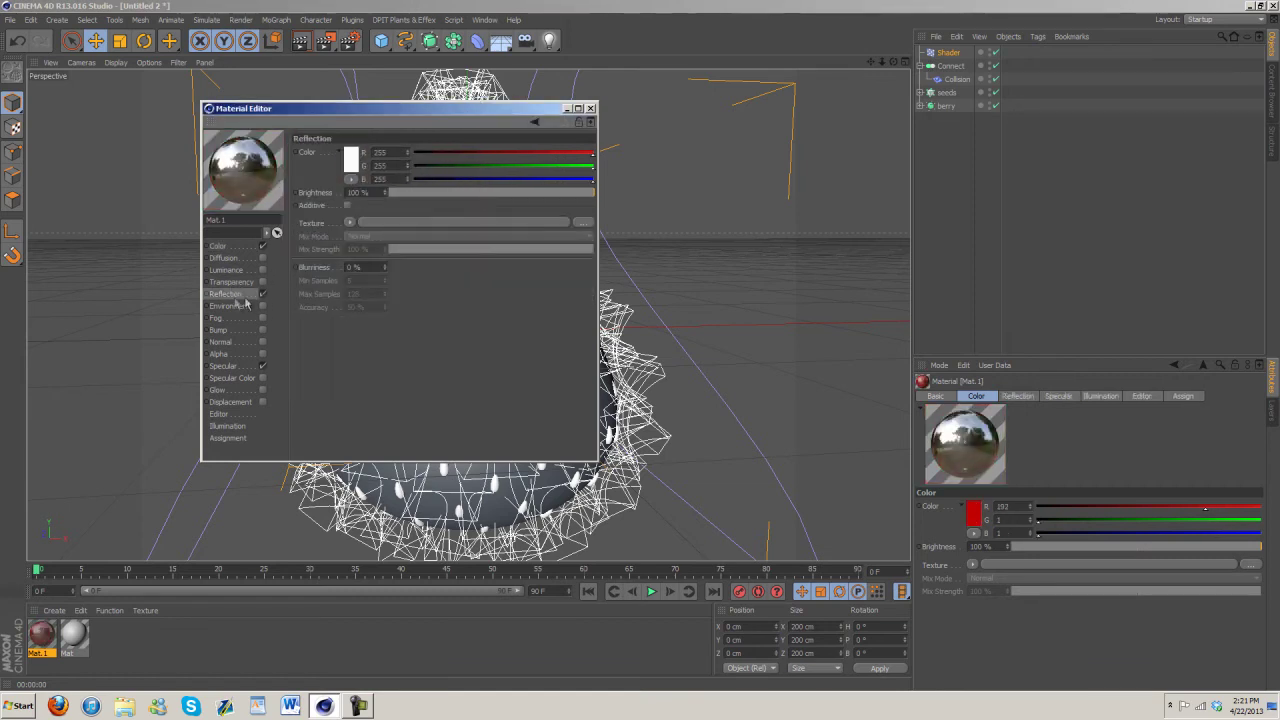
left_click(348, 221)
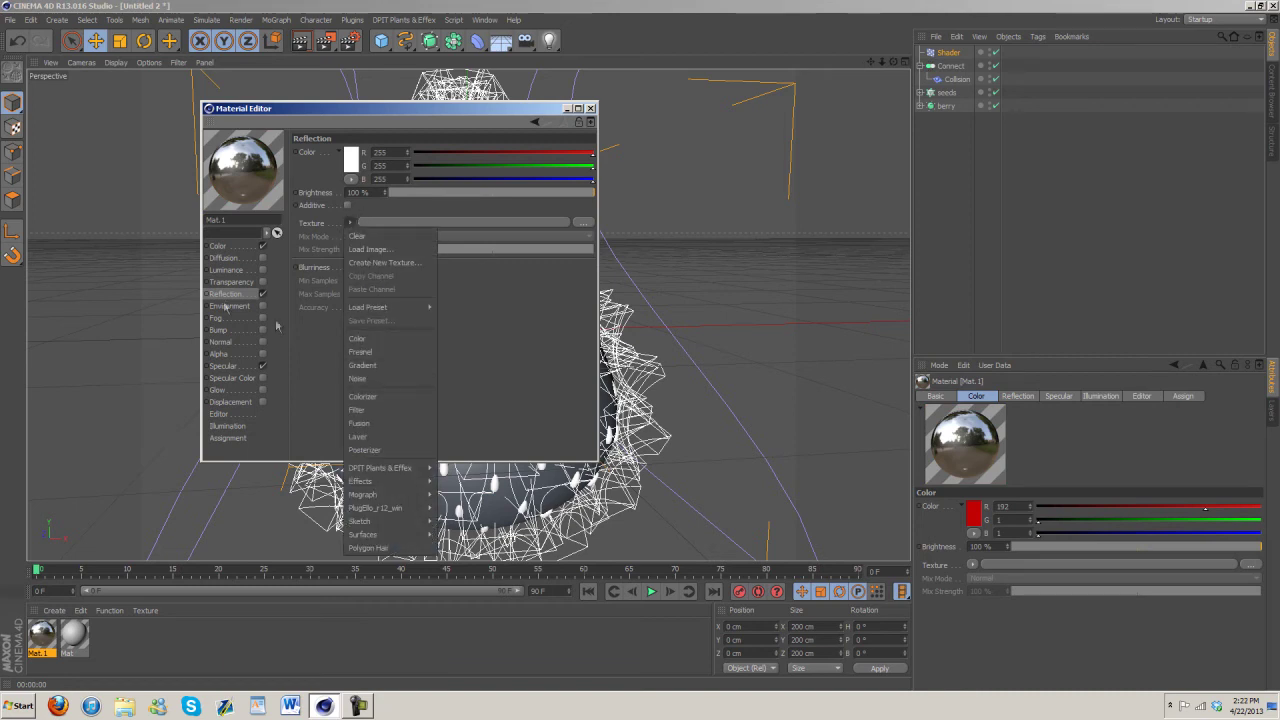
left_click(356, 351)
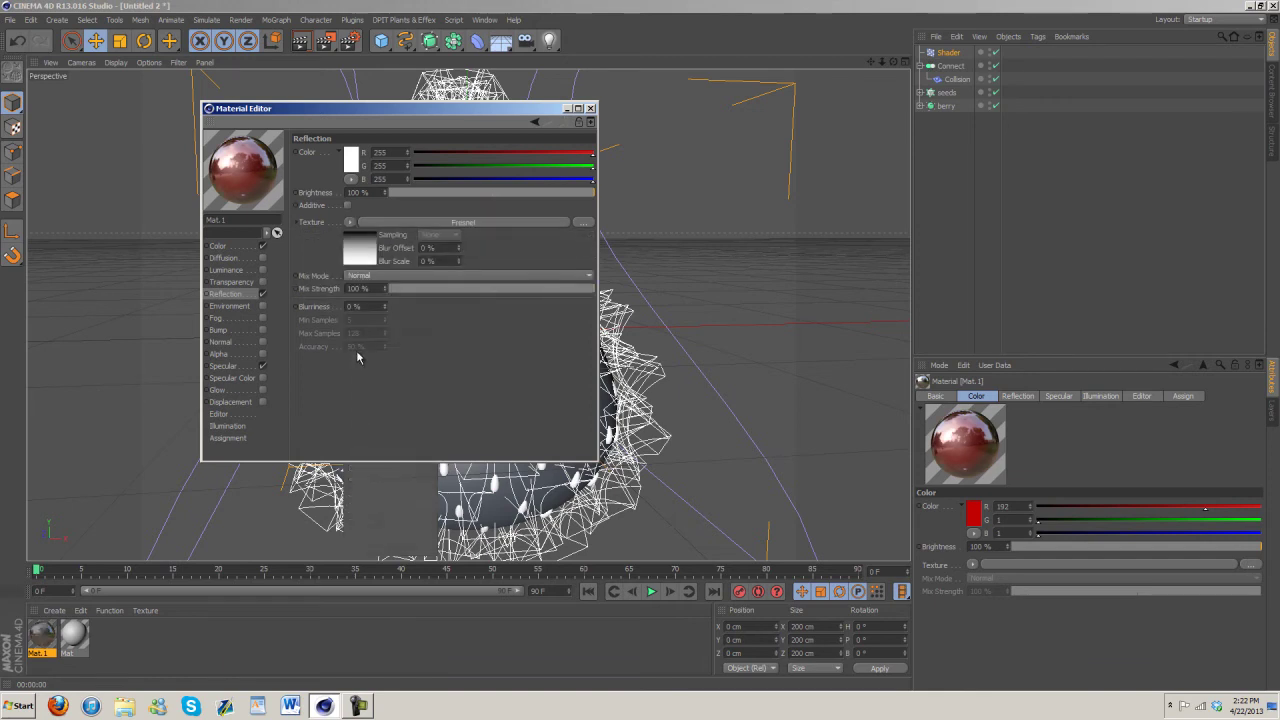
left_click(398, 193)
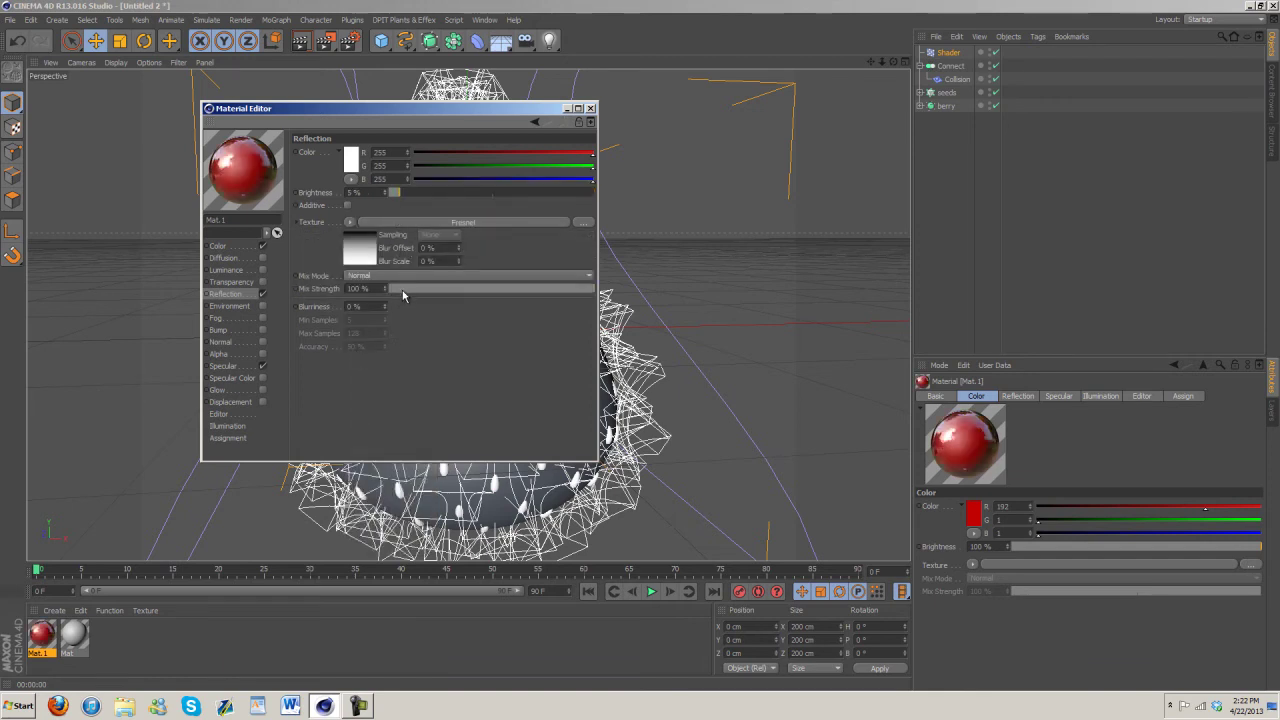
left_click_drag(403, 290, 416, 290)
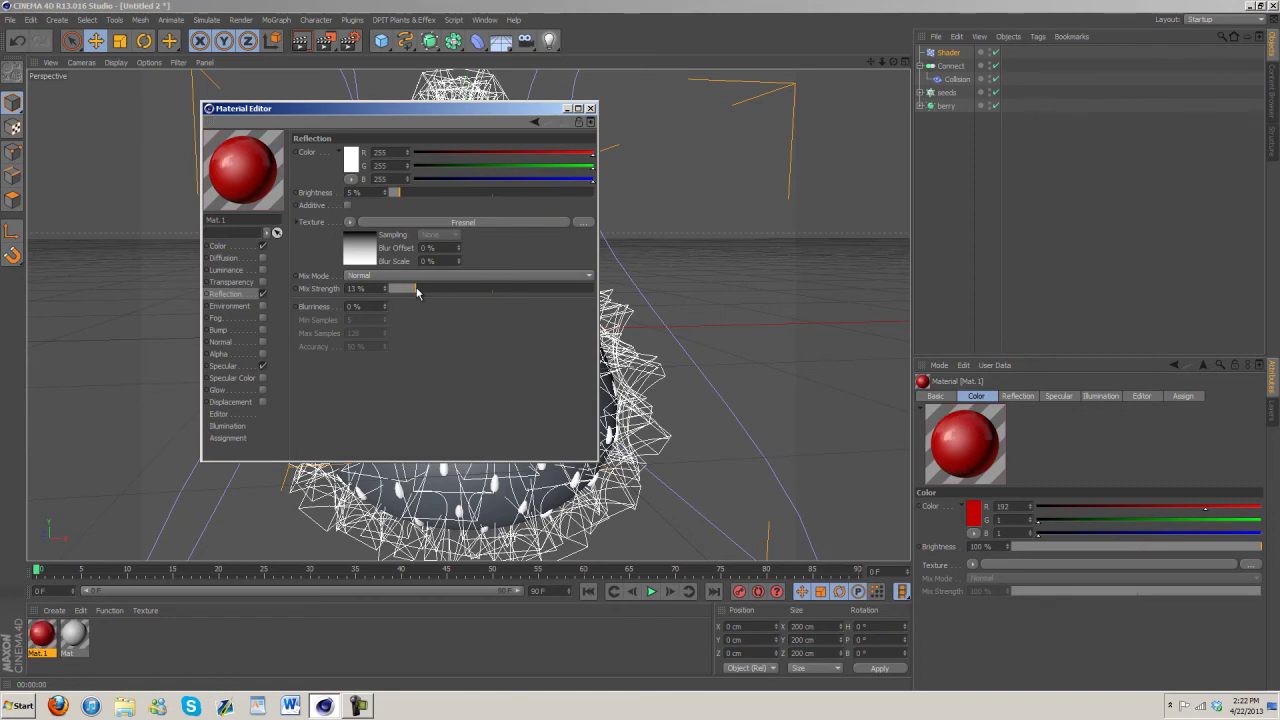
left_click(224, 366)
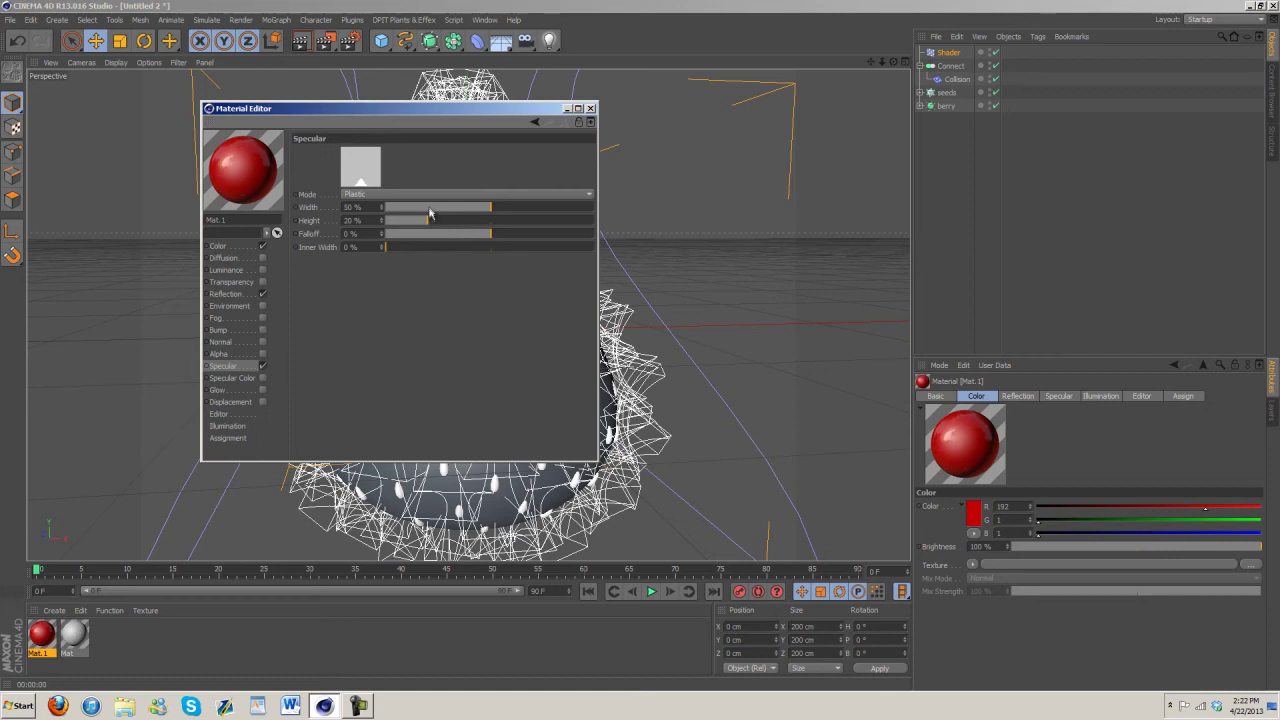
left_click(429, 208)
left_click(441, 207)
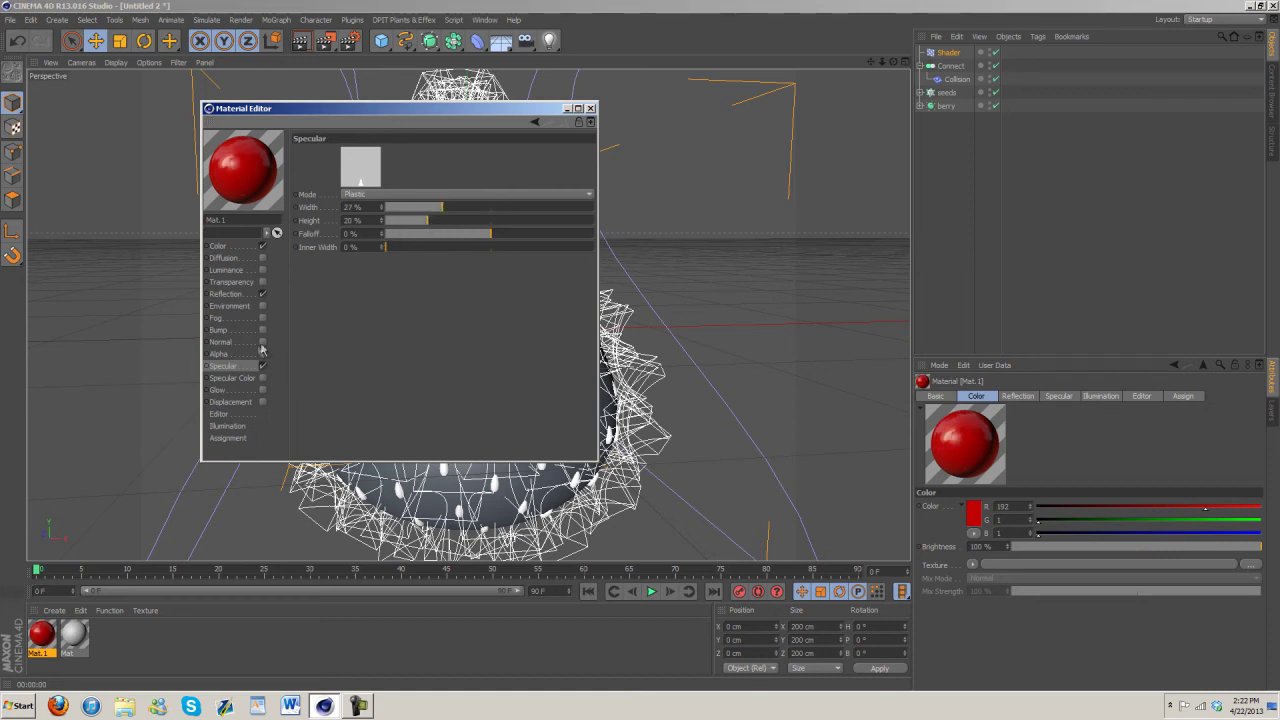
Add a Noise bump at 4% strength with 36% global scale.
left_click(263, 330)
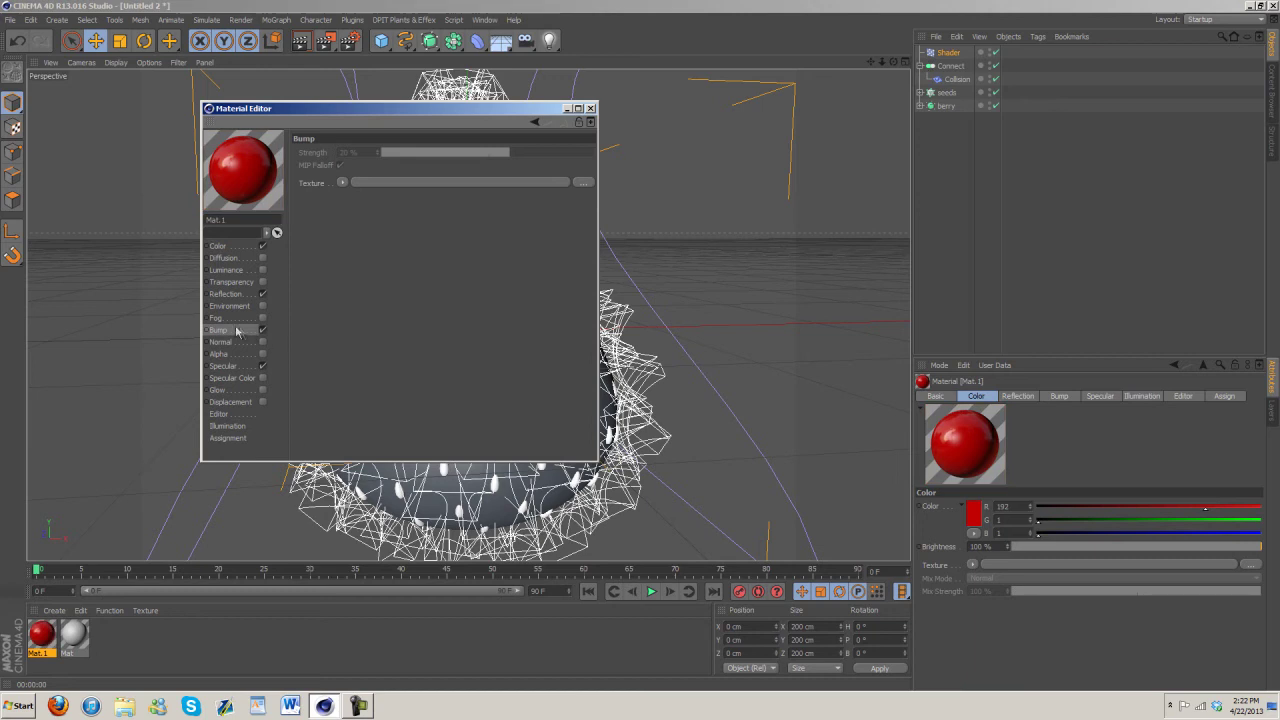
left_click(343, 183)
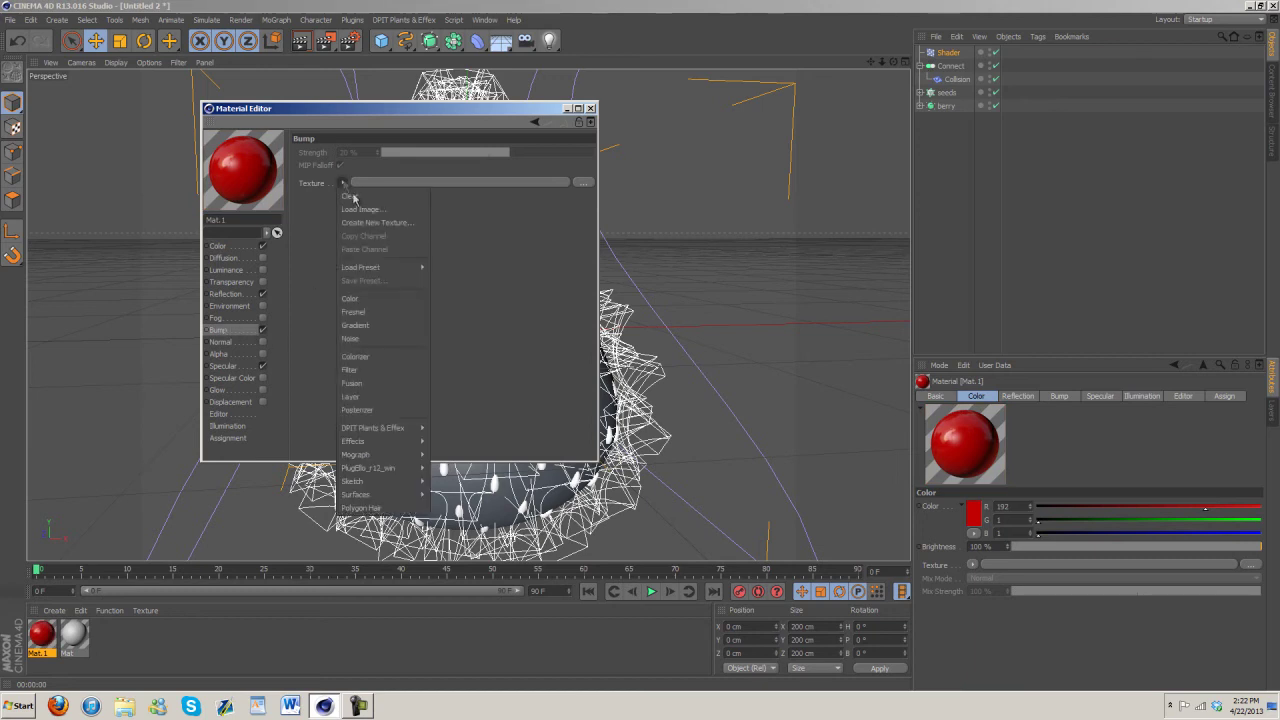
left_click(352, 338)
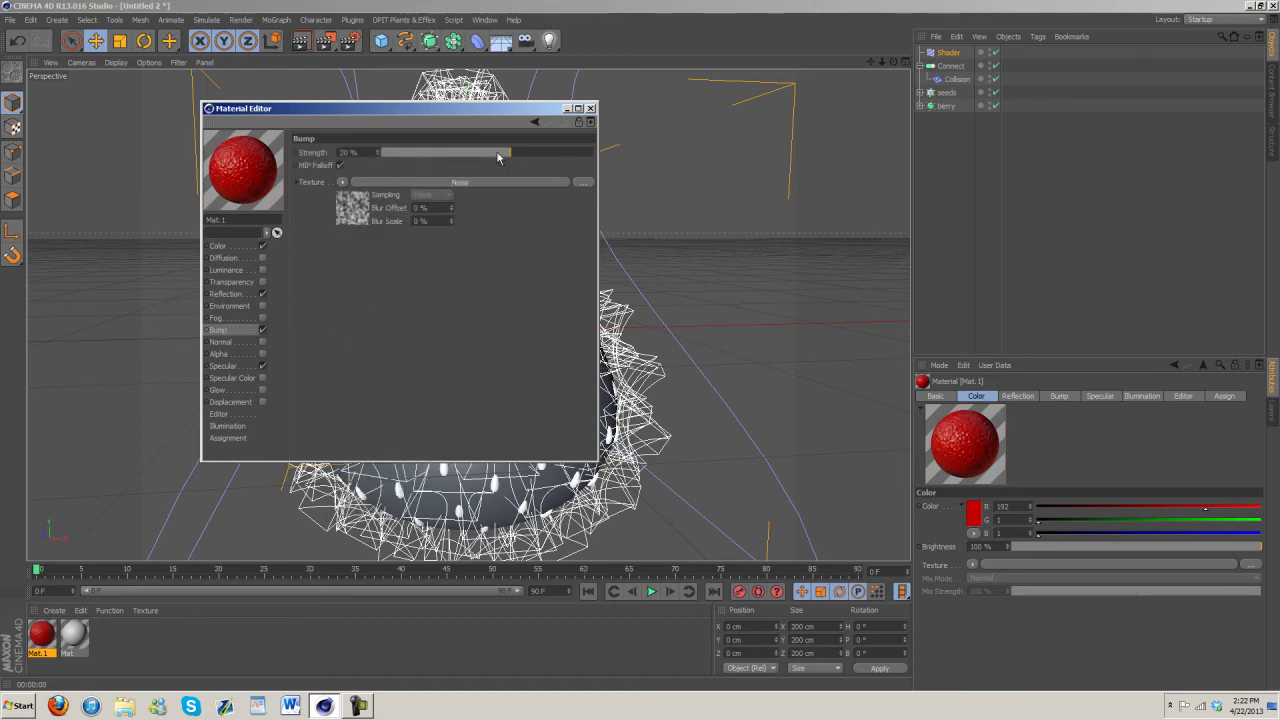
left_click_drag(497, 155, 493, 157)
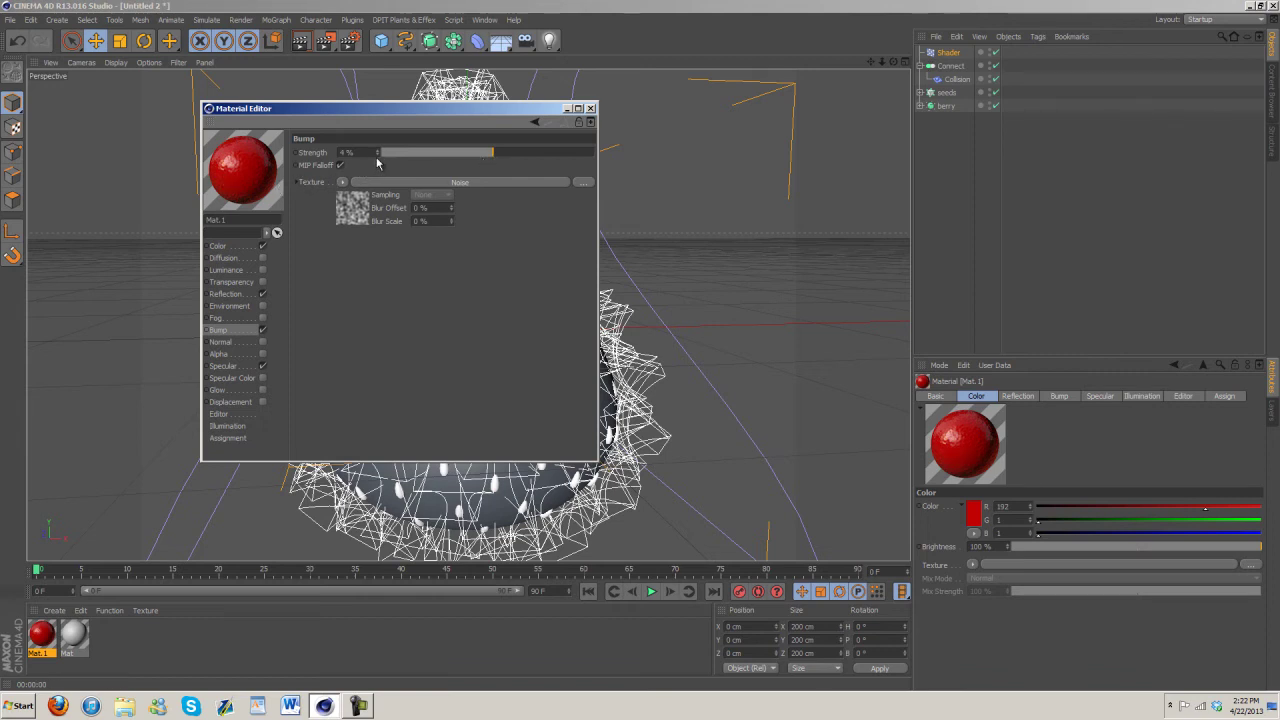
left_click(353, 212)
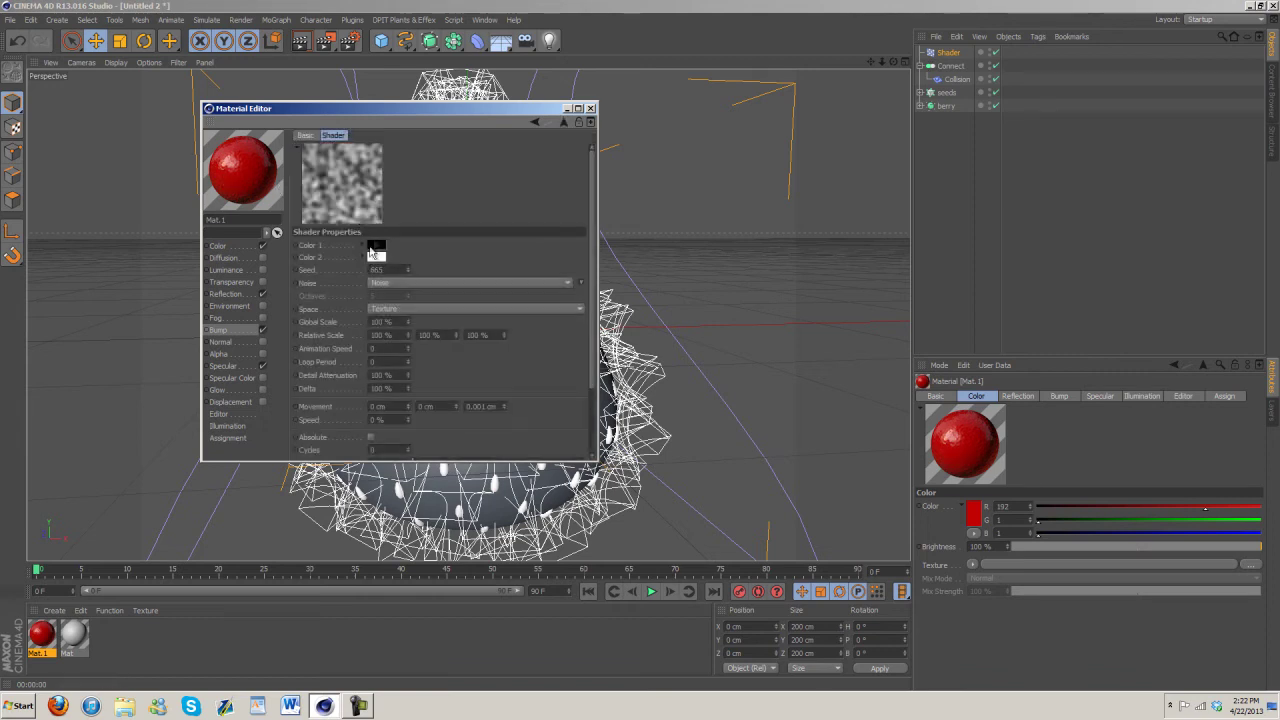
left_click(408, 325)
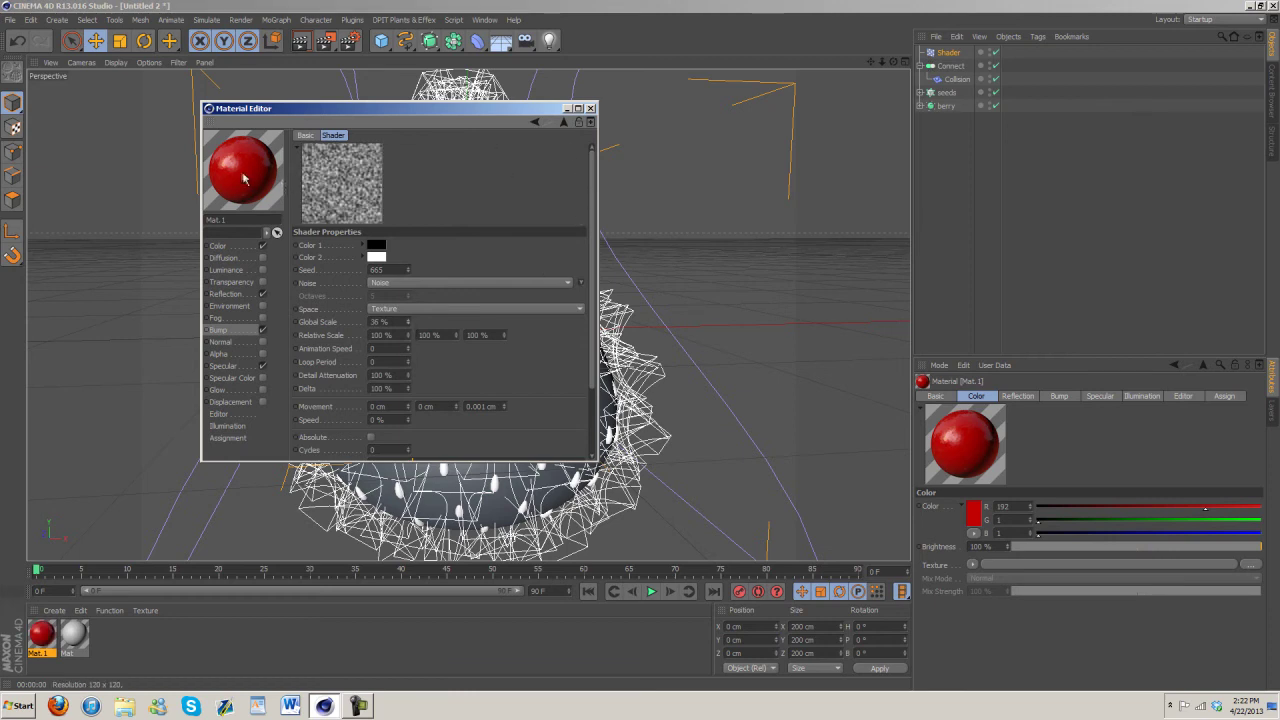
Apply the red Mat.1 material to the berry.
left_click_drag(943, 103, 945, 106)
left_click_drag(523, 116, 1086, 177)
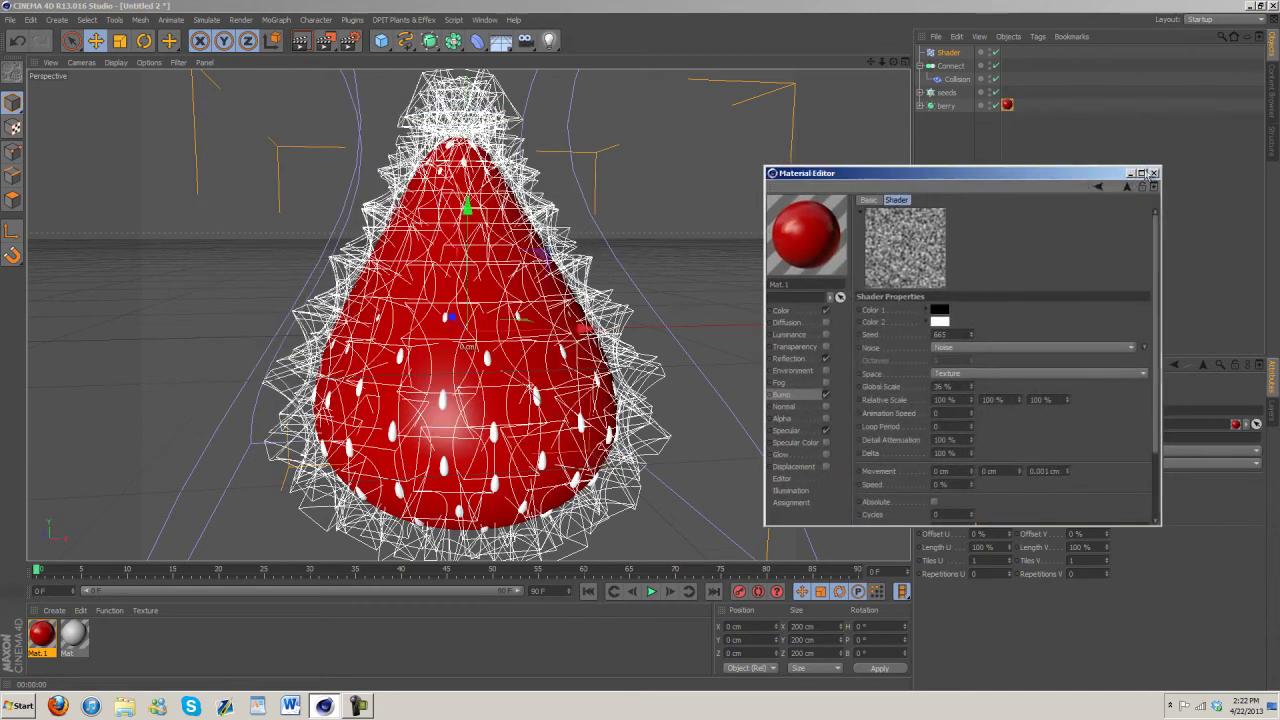
left_click(1157, 170)
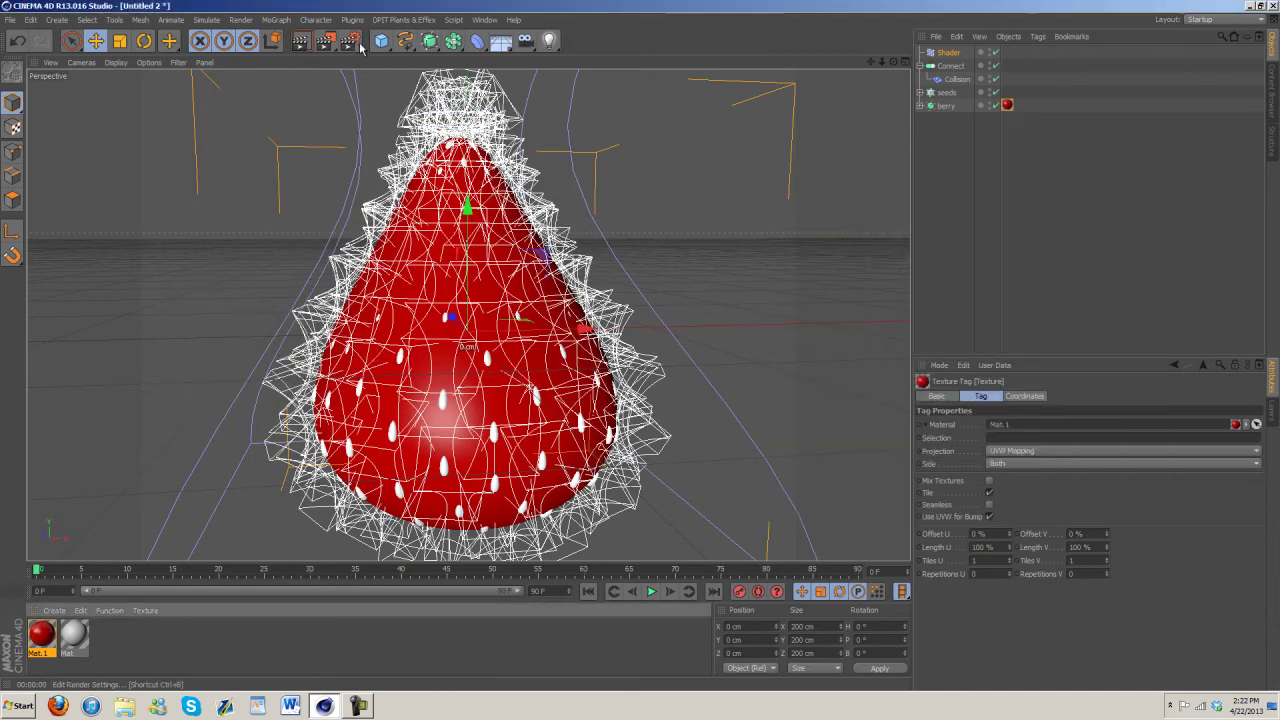
Add Global Illumination with Low stochastic samples and Preview record density.
key("ctrl+b")
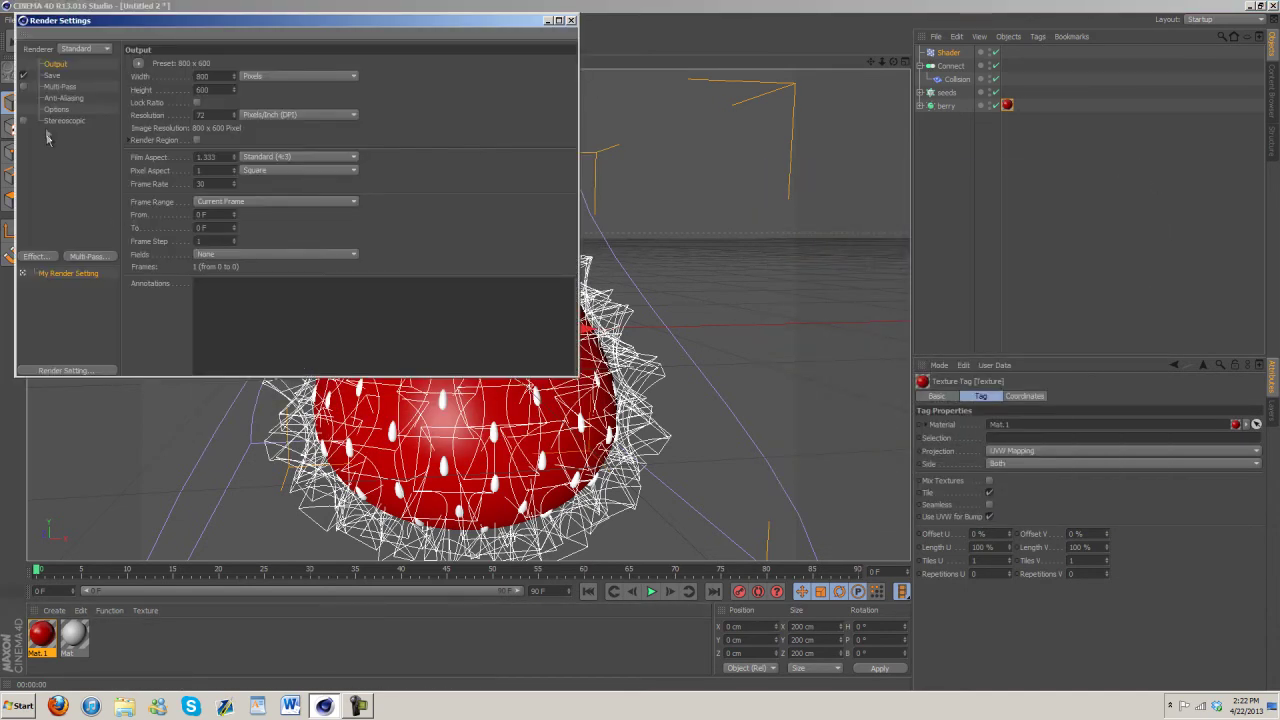
left_click(34, 256)
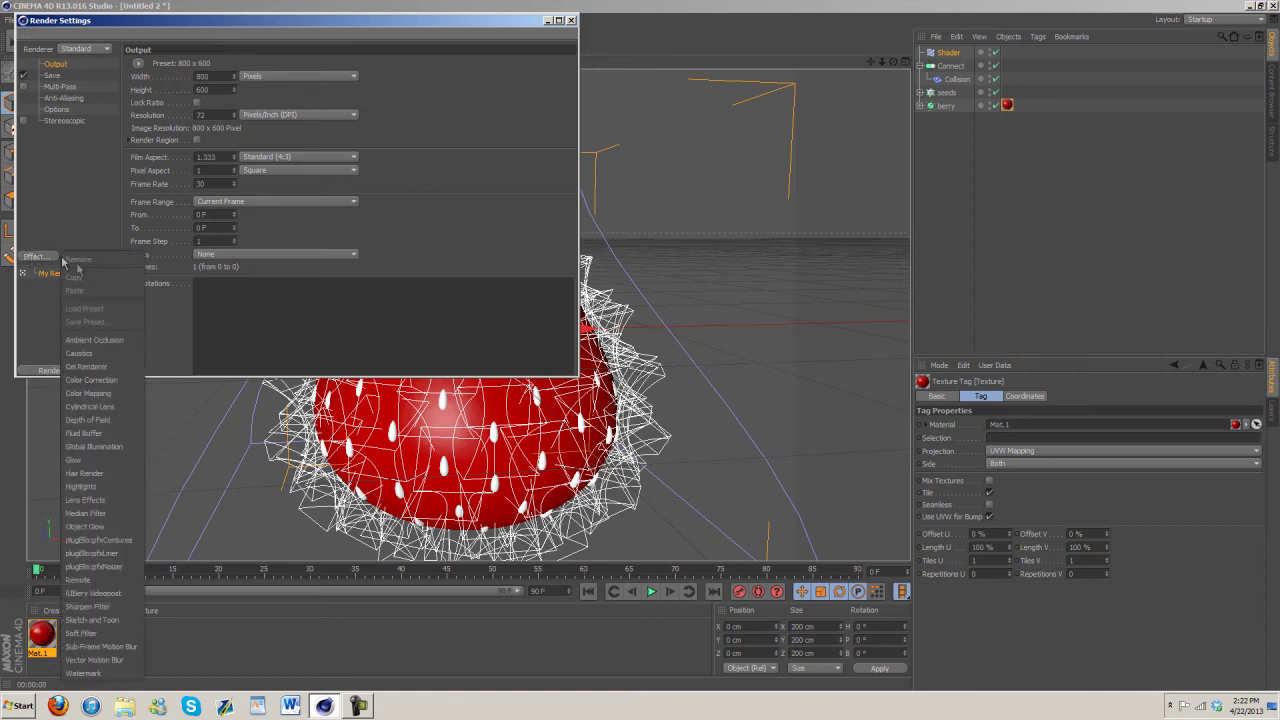
left_click(100, 446)
left_click(295, 64)
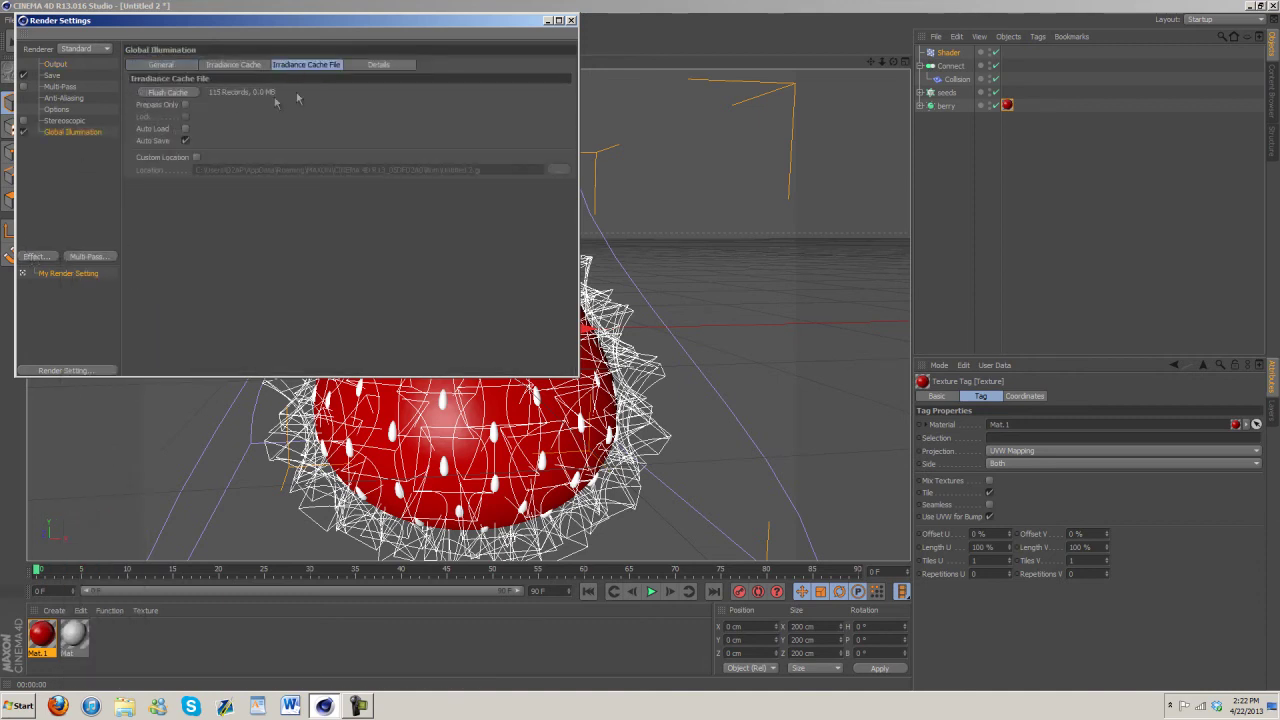
left_click(240, 65)
left_click(255, 93)
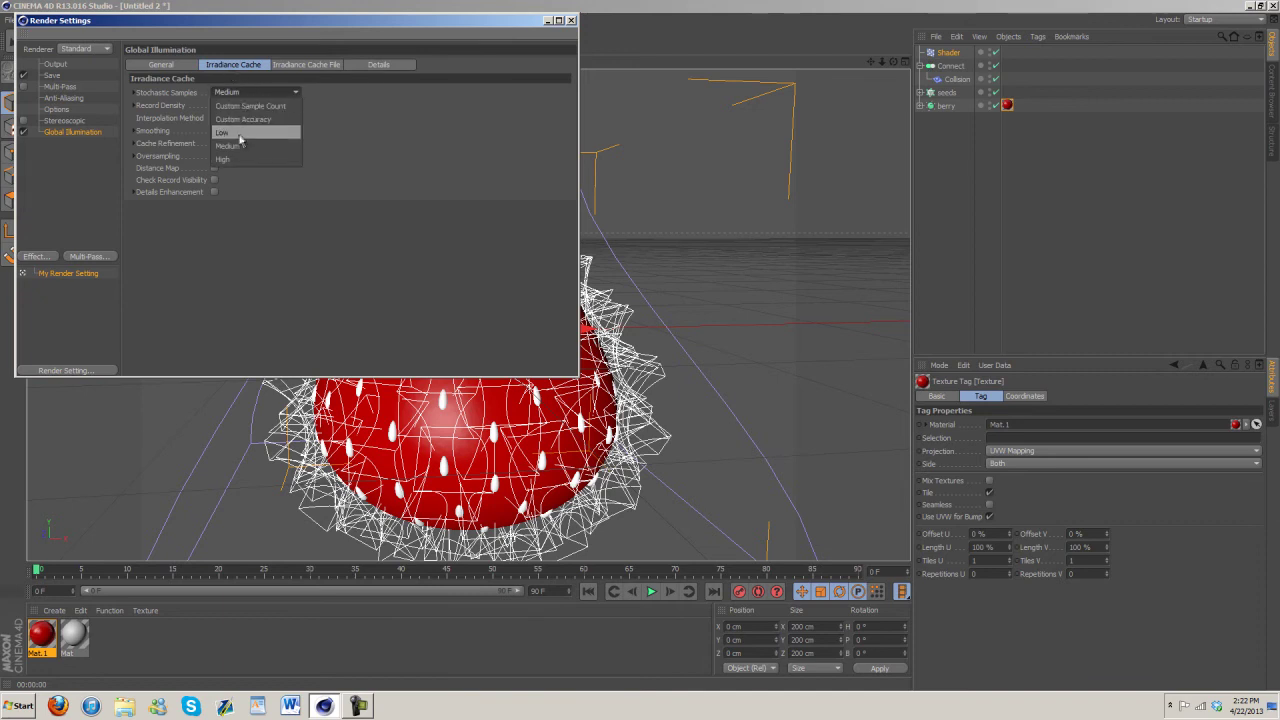
left_click(233, 133)
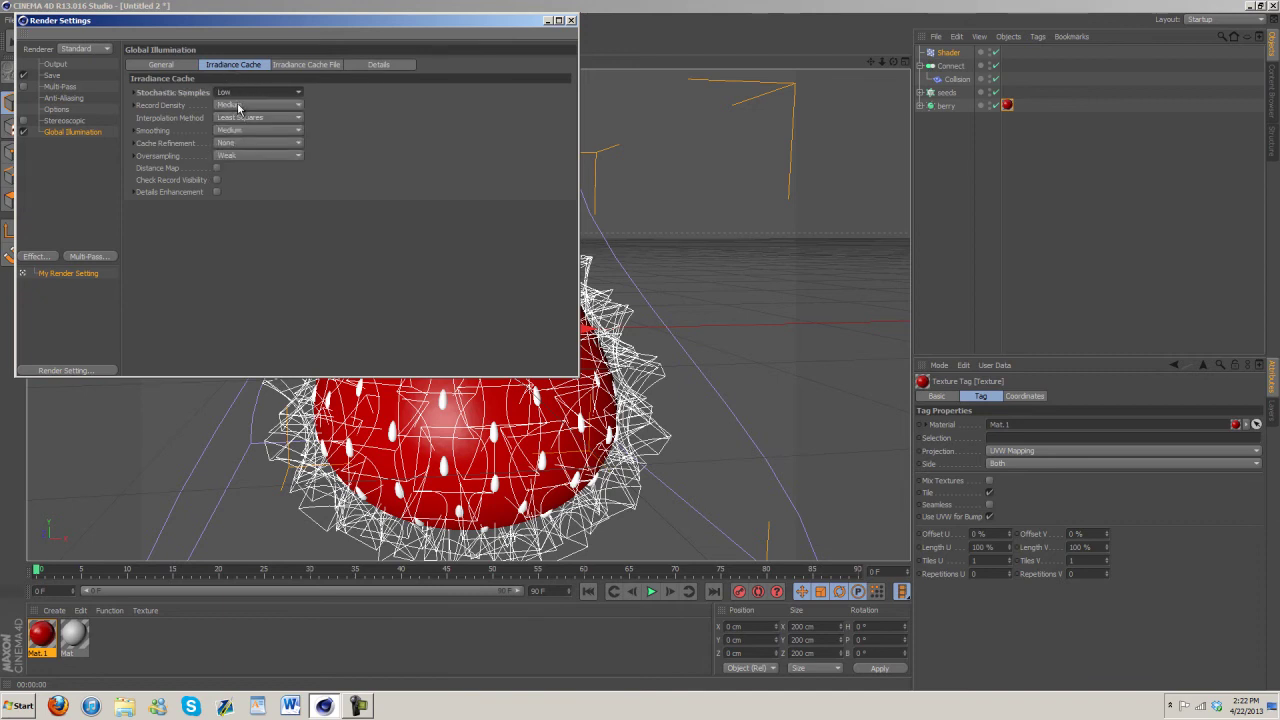
left_click(238, 106)
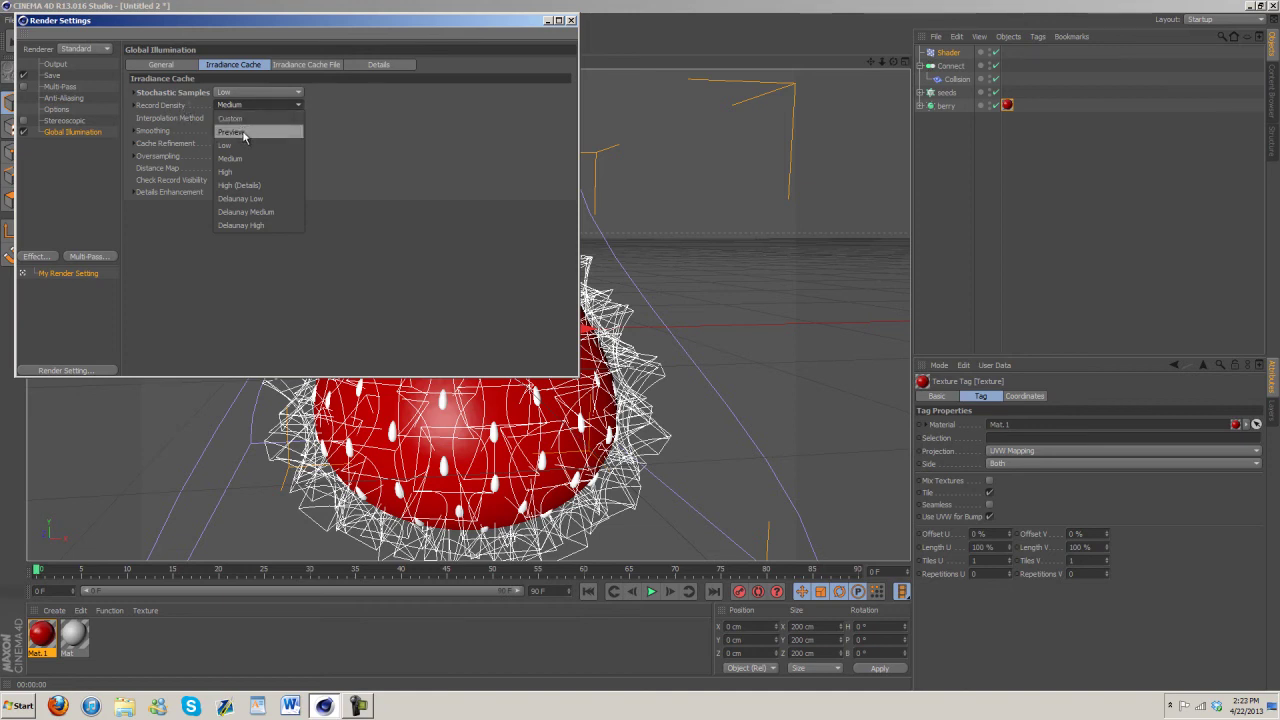
left_click(242, 134)
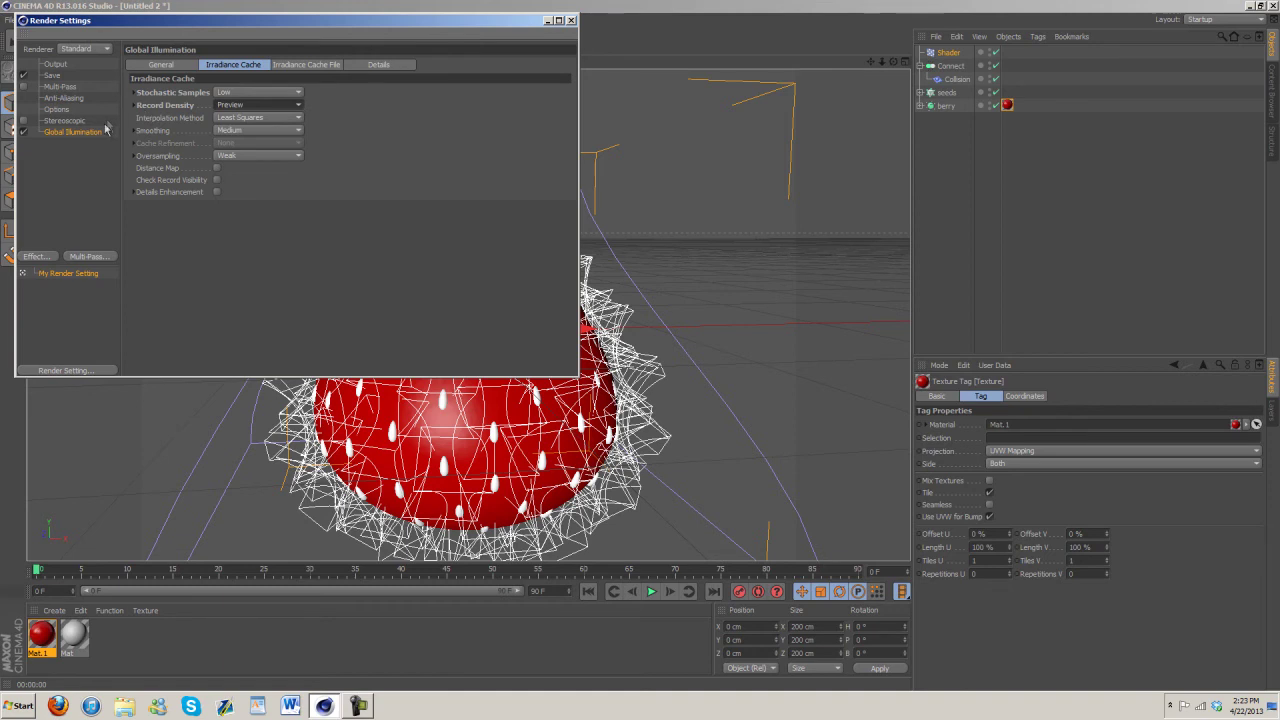
Set anti-aliasing to Best, close Render Settings, and render the view.
left_click(64, 99)
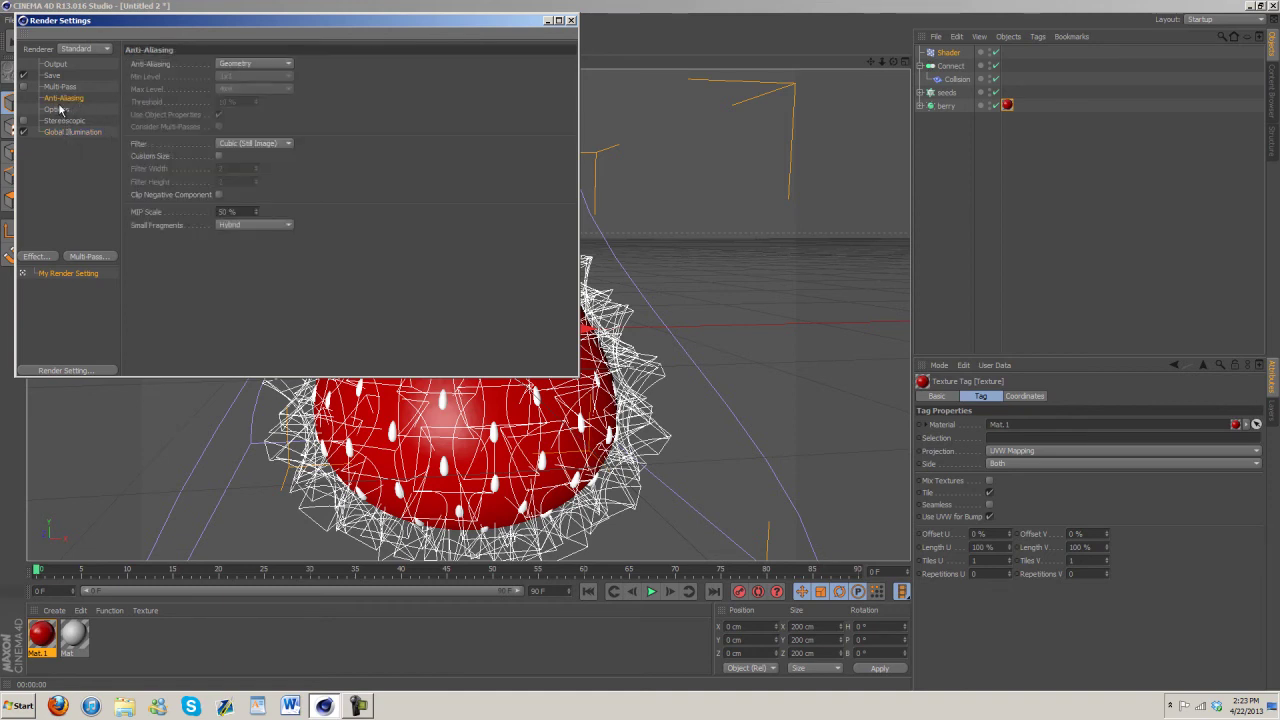
left_click(242, 65)
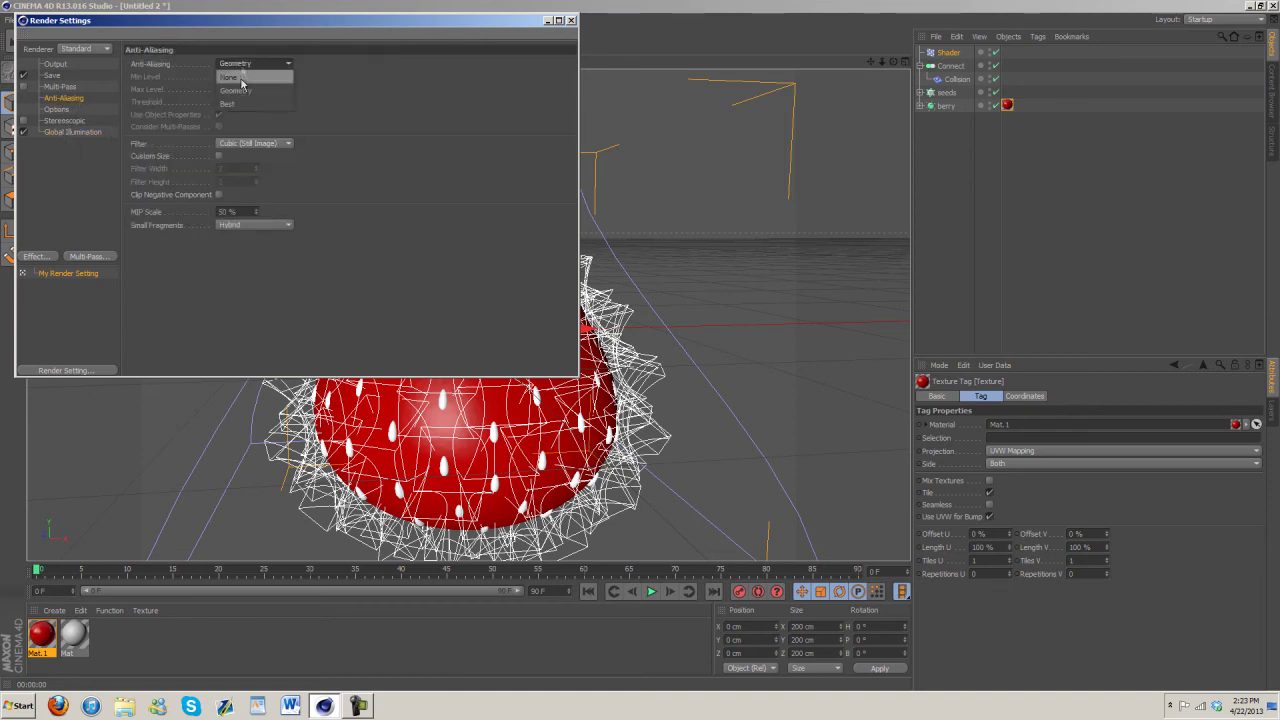
left_click(234, 90)
left_click(571, 20)
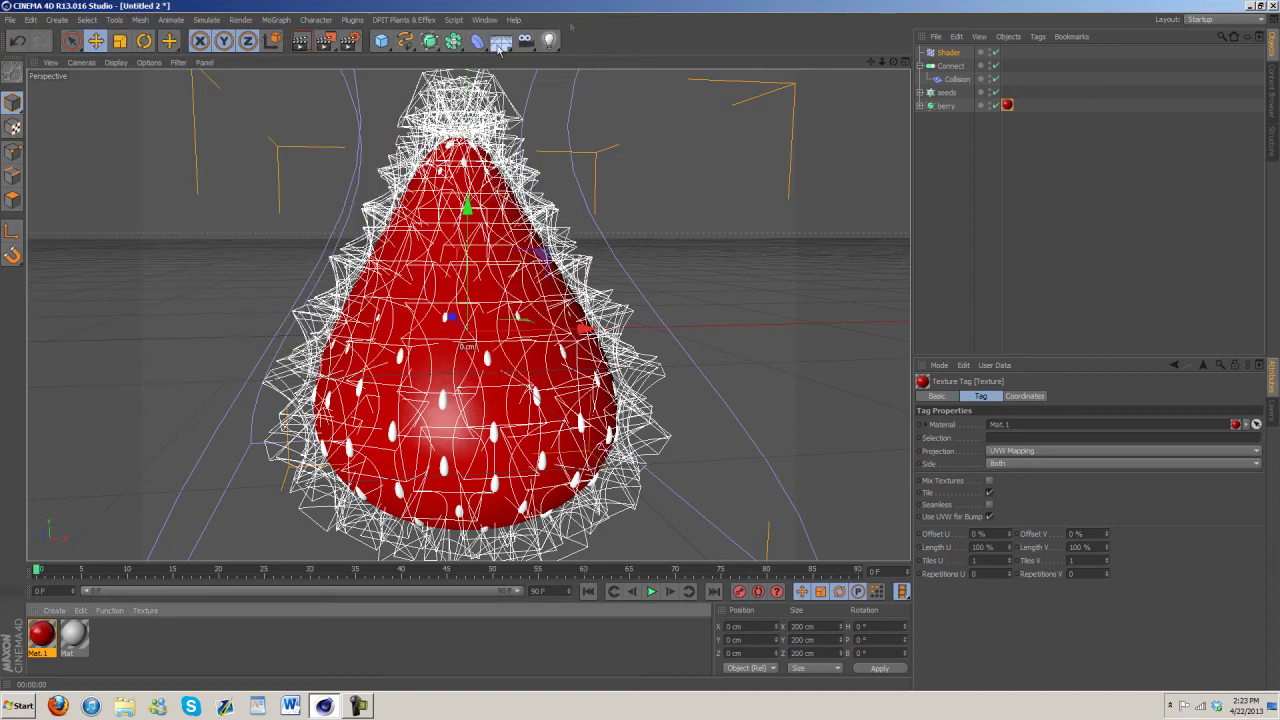
left_click(301, 42)
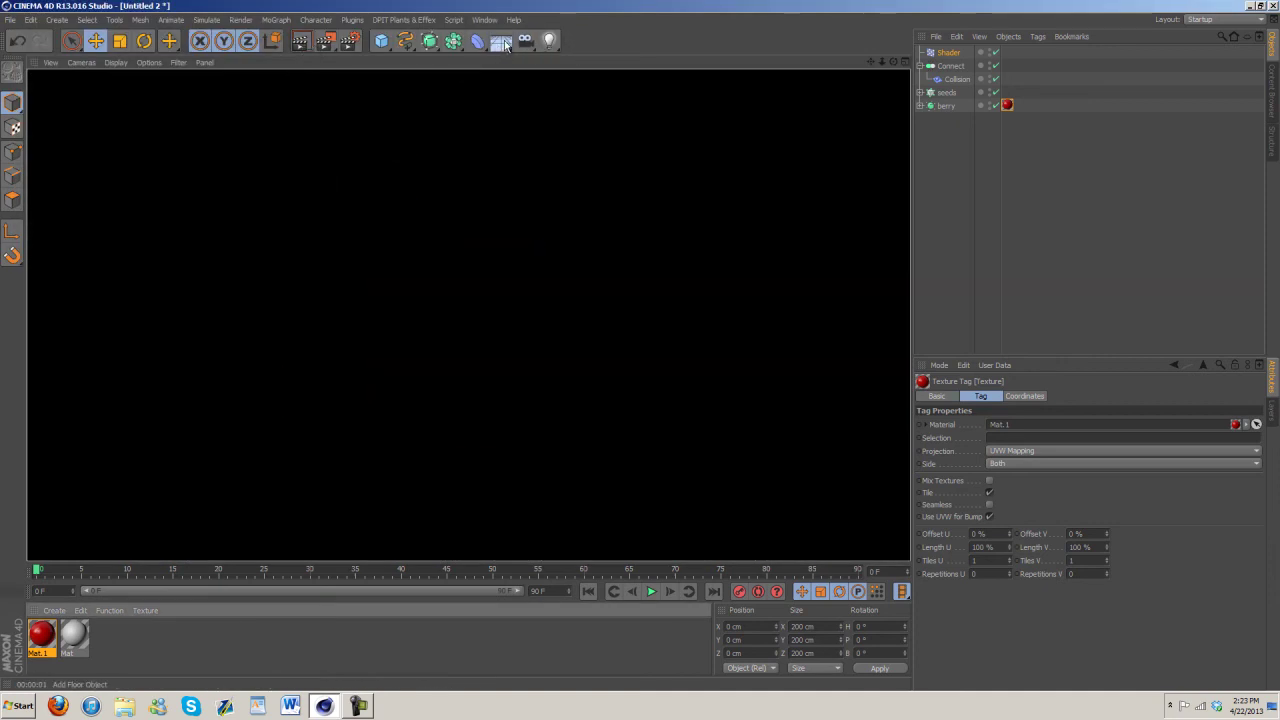
Add a Sky object and open the Presets library in the Content Browser.
left_click_drag(506, 44, 538, 78)
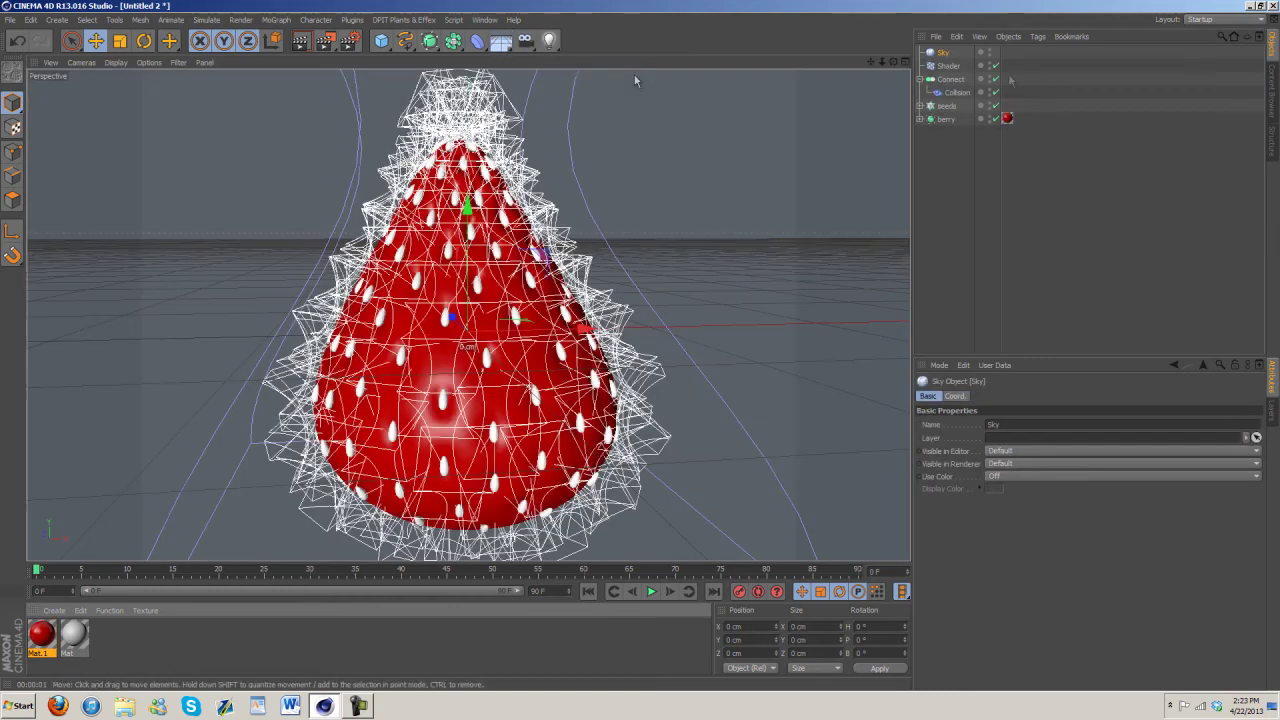
left_click(1275, 92)
double_click(953, 200)
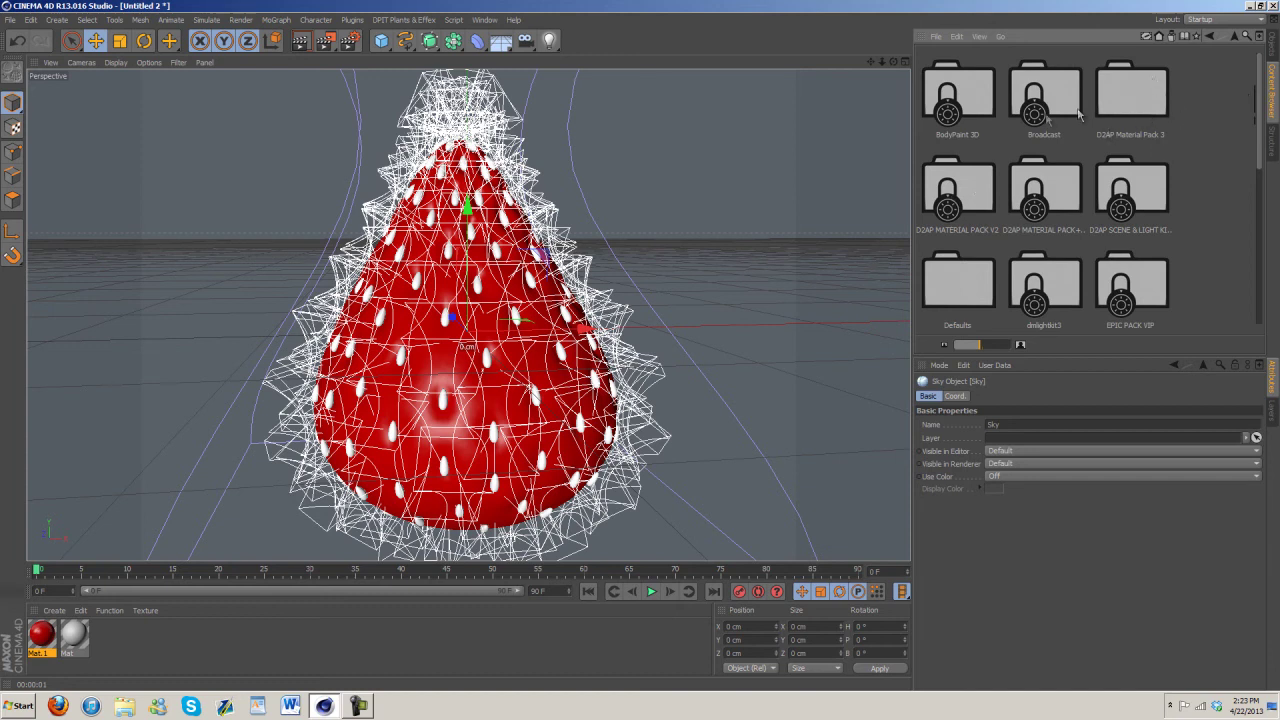
left_click_drag(1260, 120, 1260, 235)
Browse to Prime > Materials > HDRI and drag HDRI 024 into the scene.
double_click(969, 210)
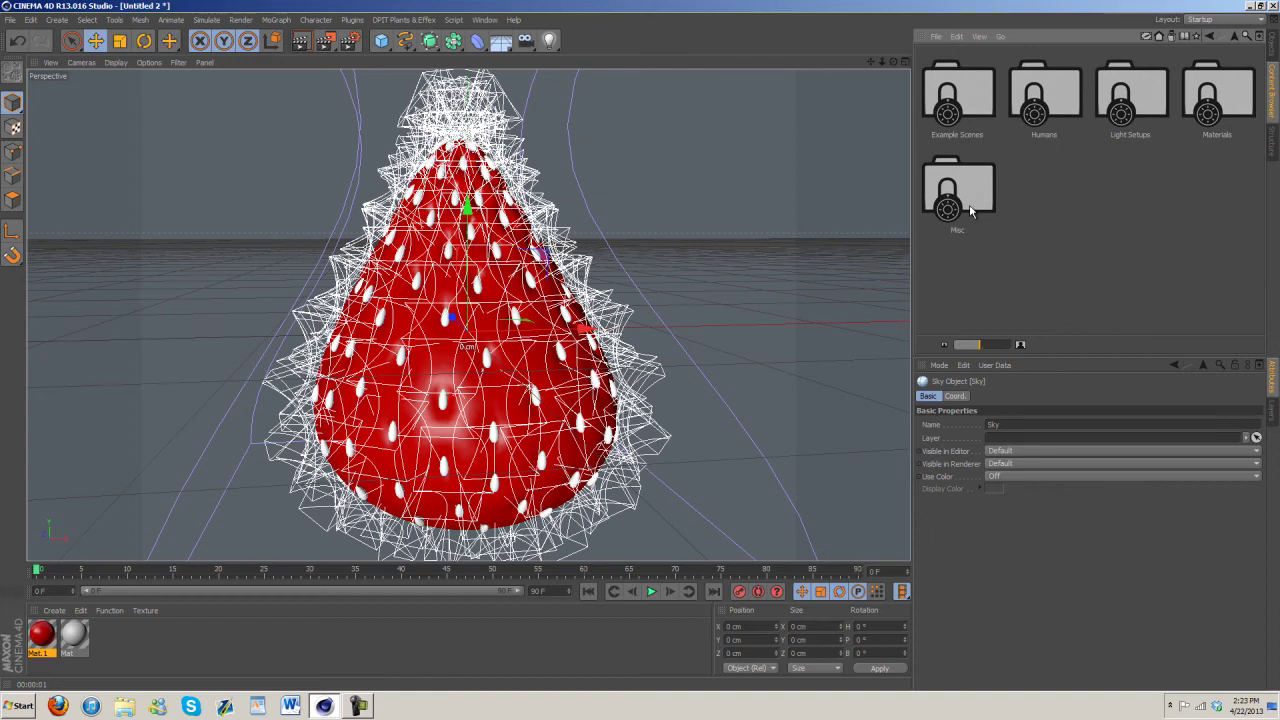
double_click(1212, 106)
double_click(1155, 108)
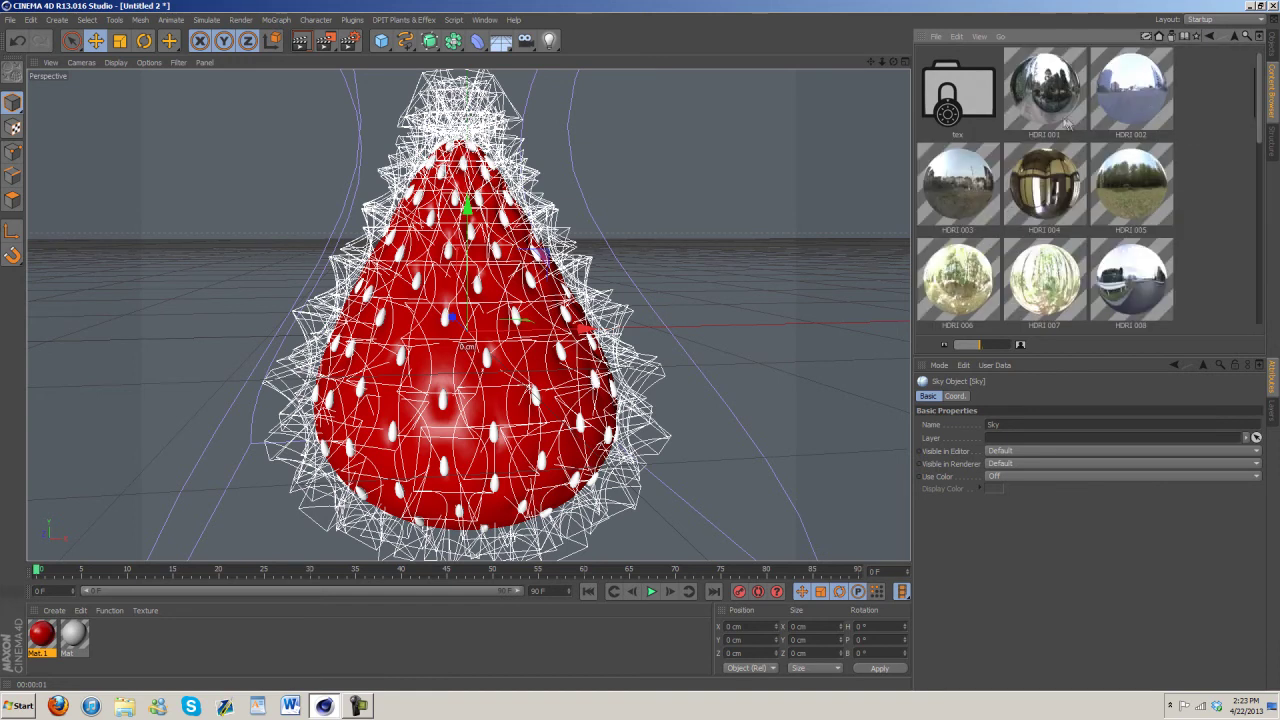
scroll(1065, 132, "down", 3)
scroll(1018, 150, "down", 5)
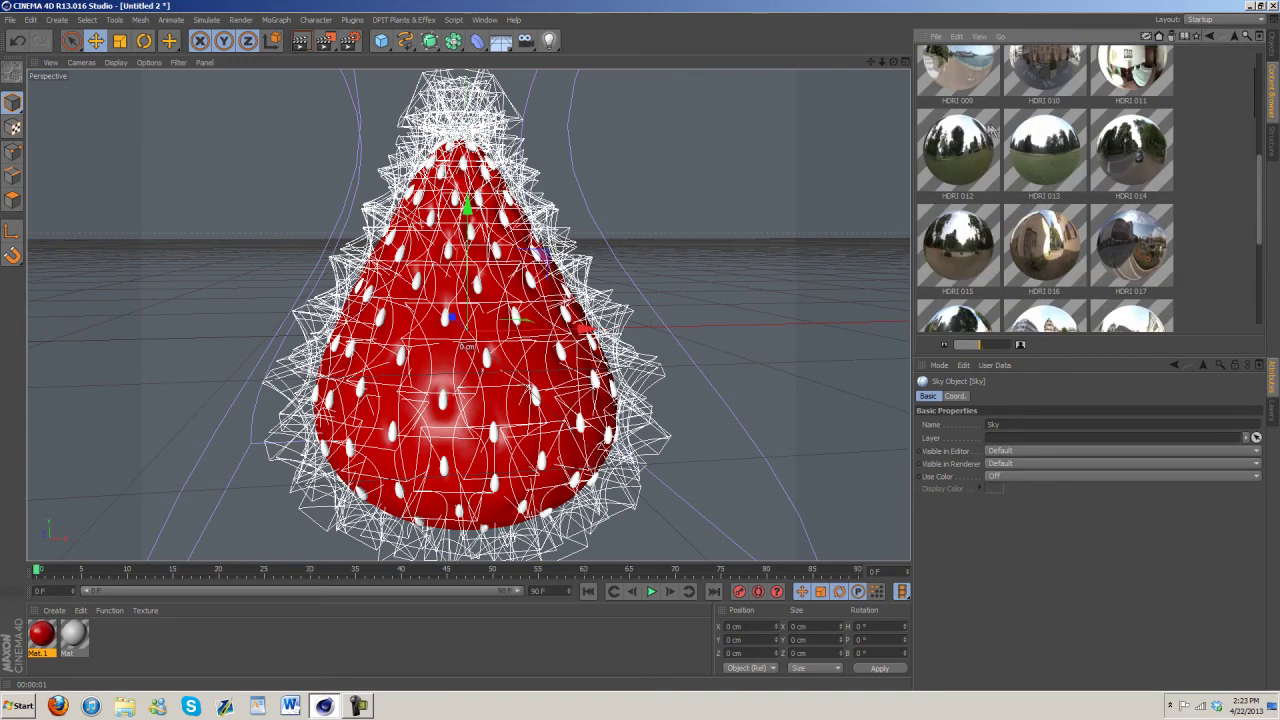
scroll(1051, 180, "up", 5)
scroll(1090, 170, "down", 8)
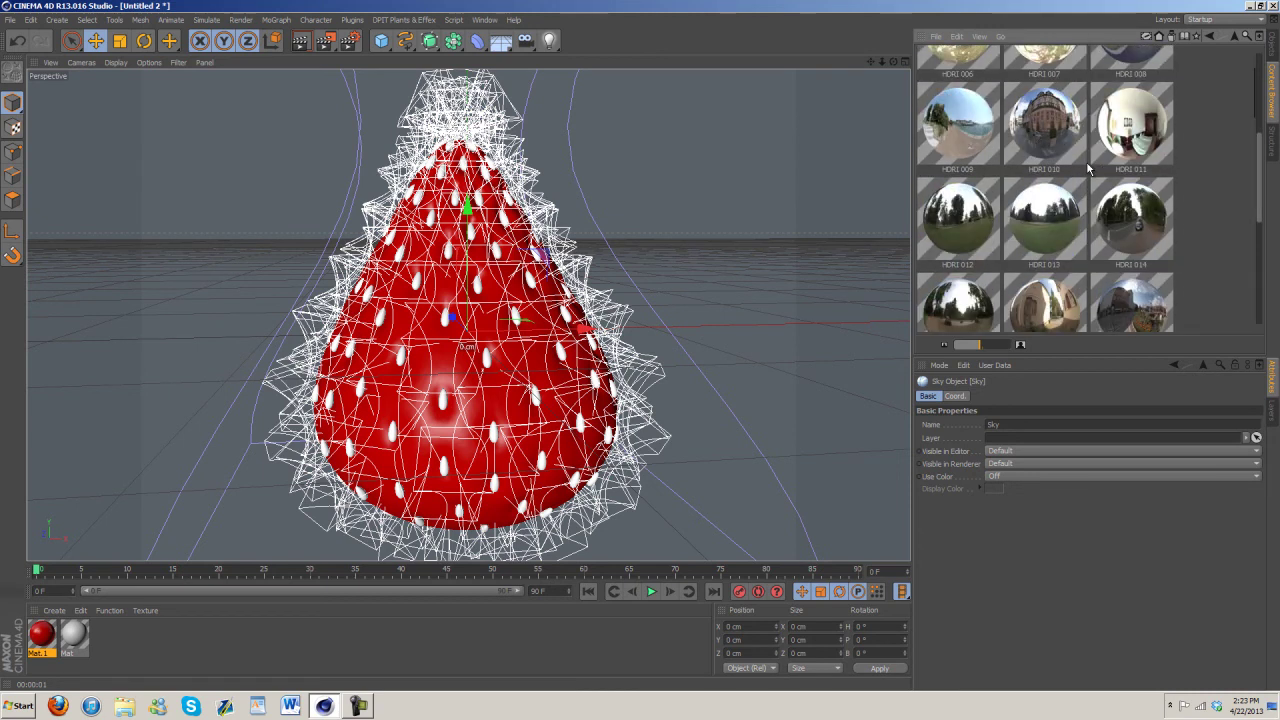
left_click_drag(960, 285, 163, 667)
Apply the HDRI 024 material to the Sky and render to check the lighting.
left_click(1274, 48)
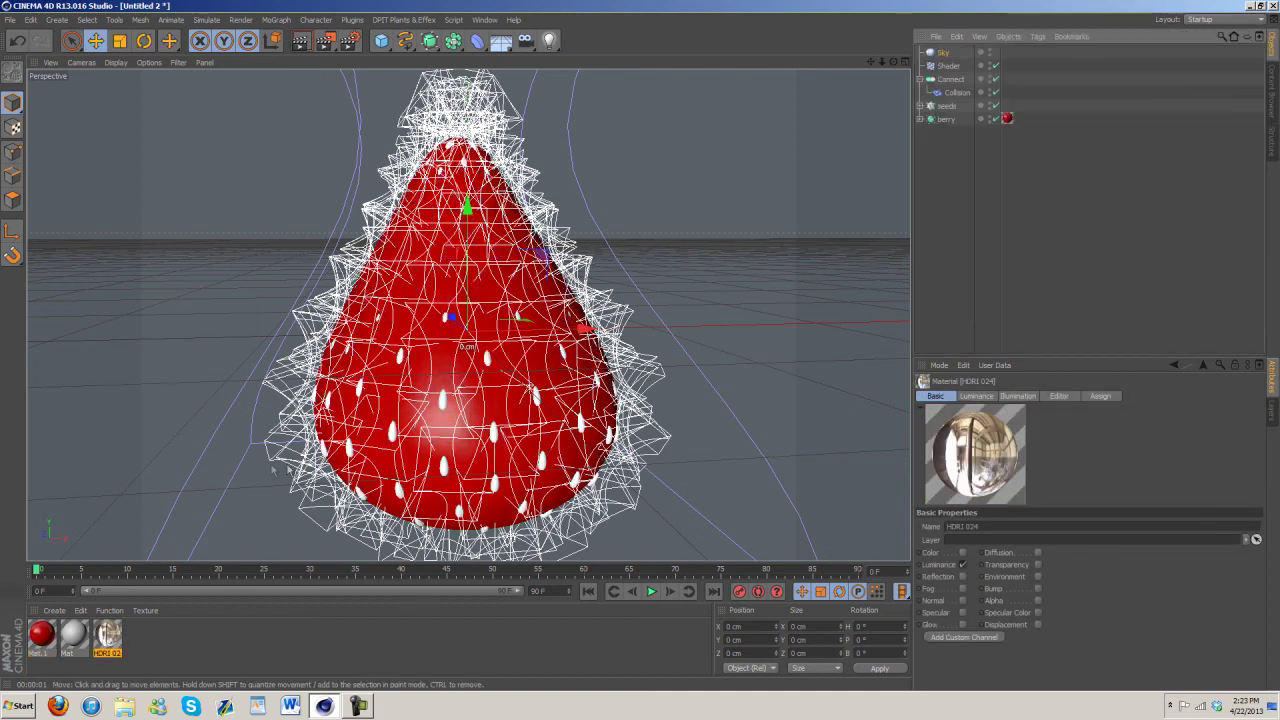
left_click_drag(107, 635, 945, 53)
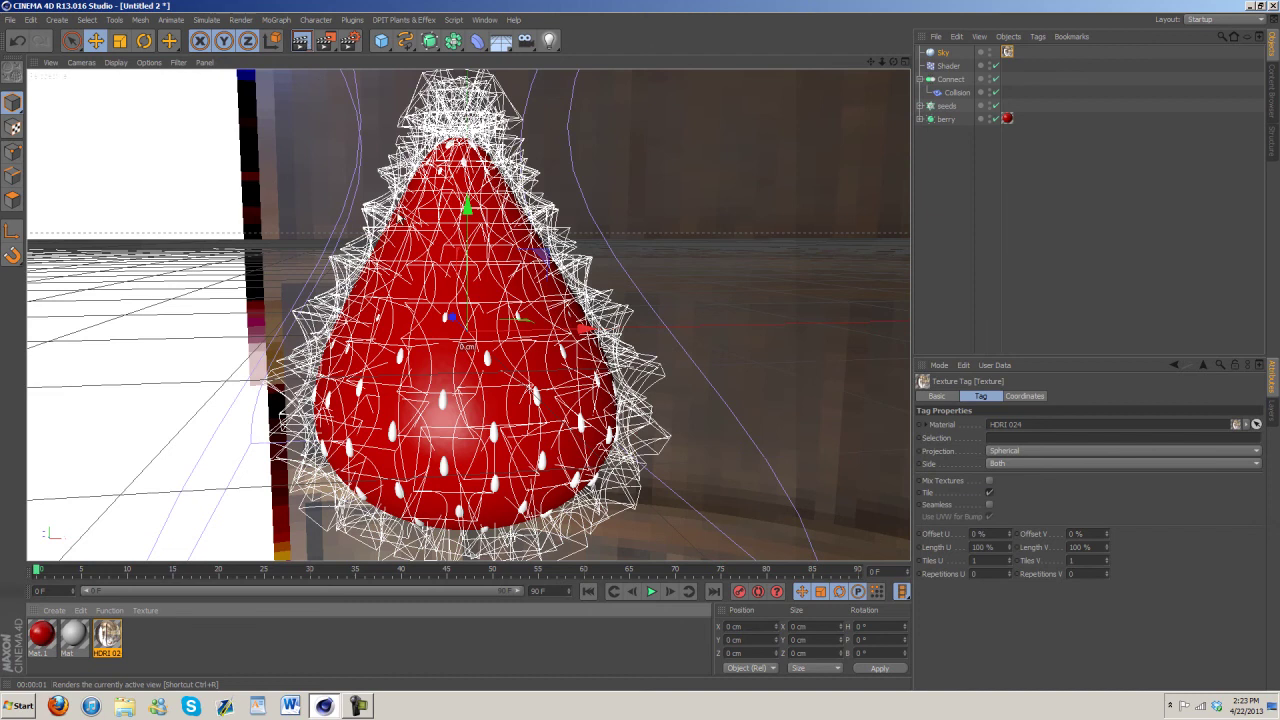
key("ctrl+r")
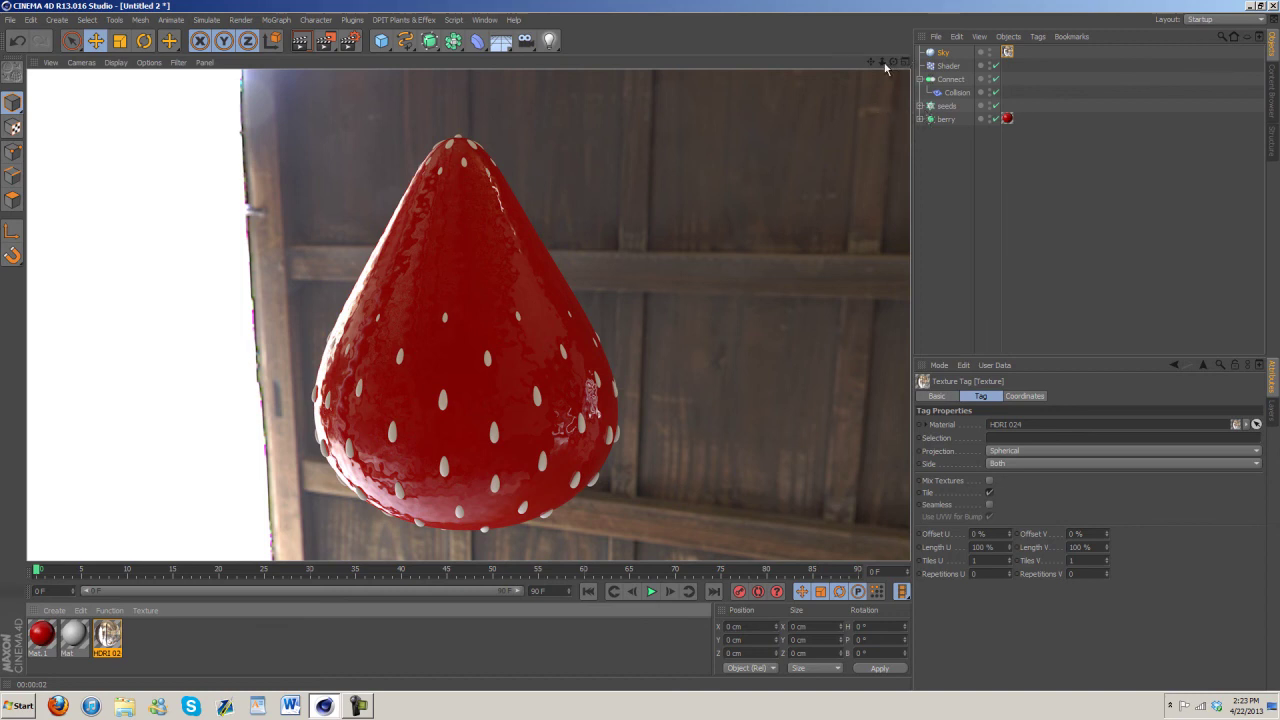
left_click(614, 356)
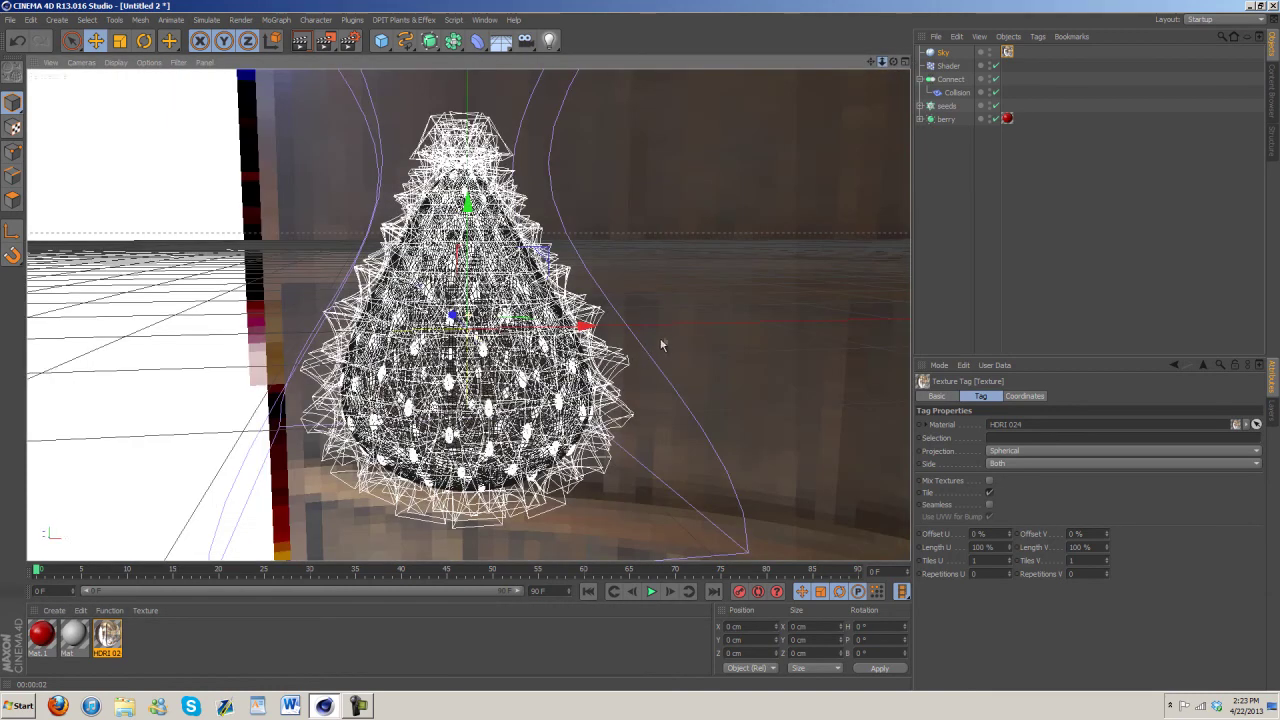
Give the Sky a Compositing tag with Seen by Camera unchecked.
right_click(946, 52)
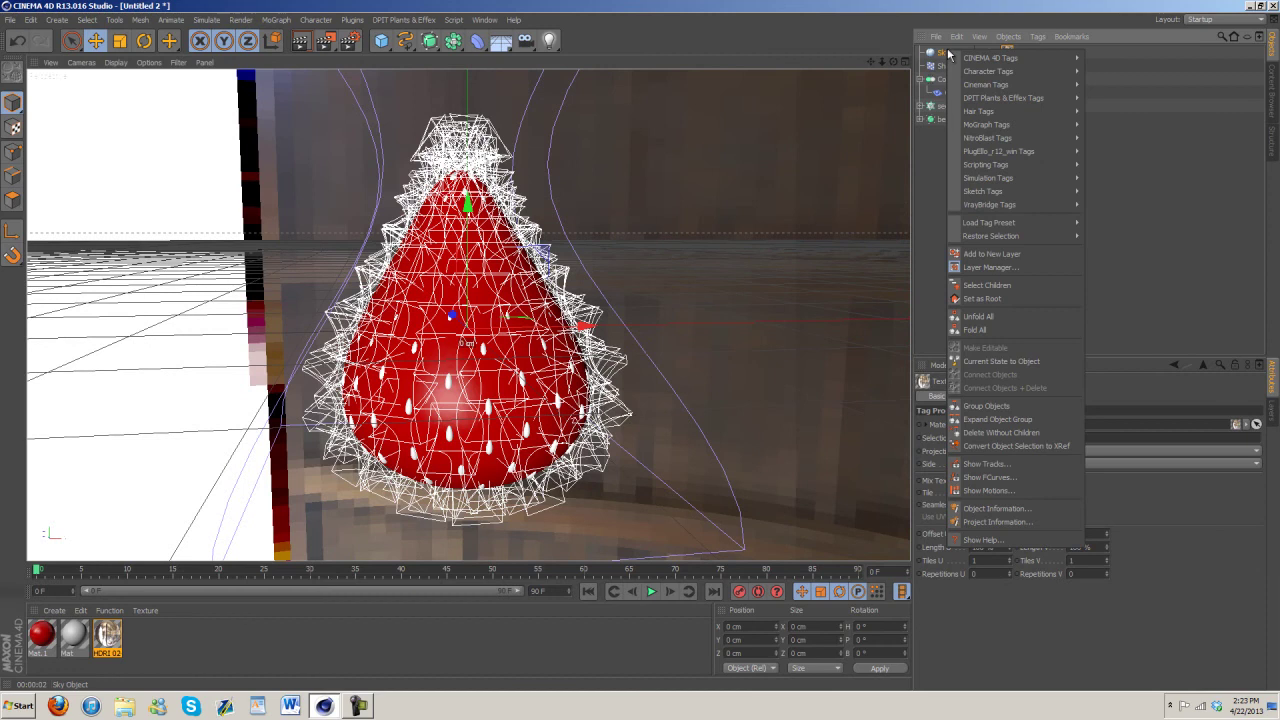
mouse_move(958, 58)
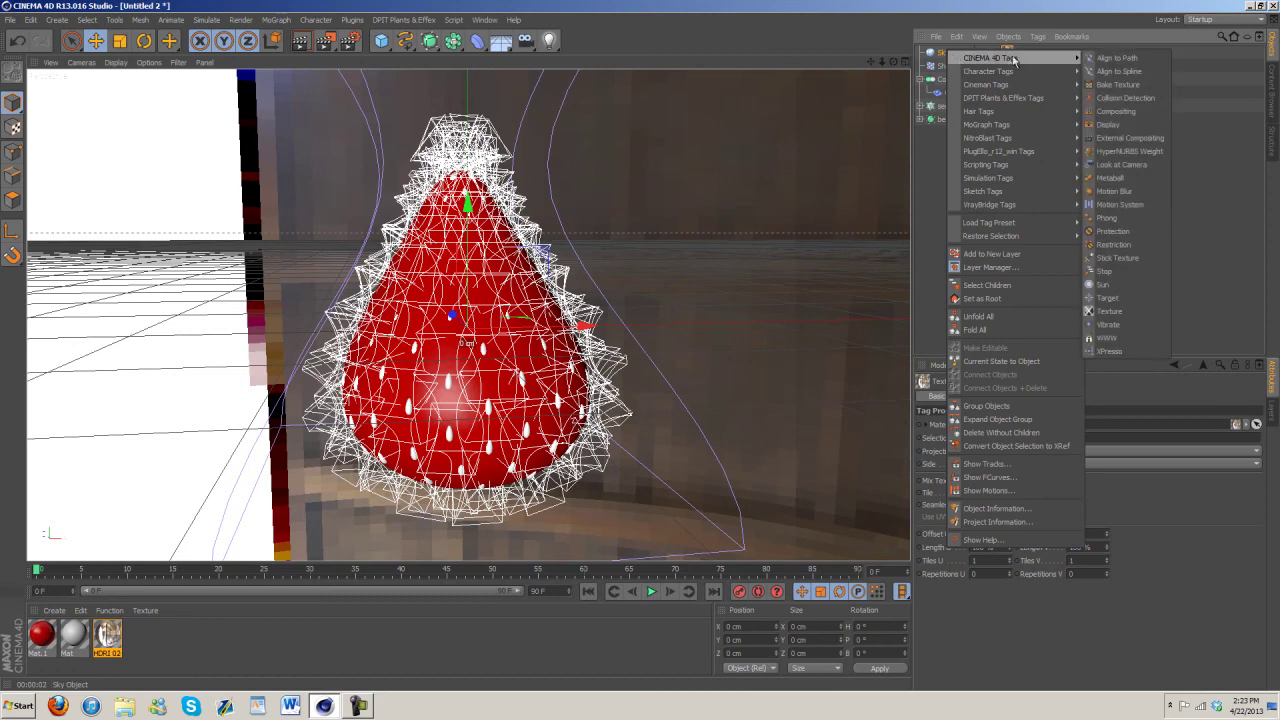
left_click(1115, 111)
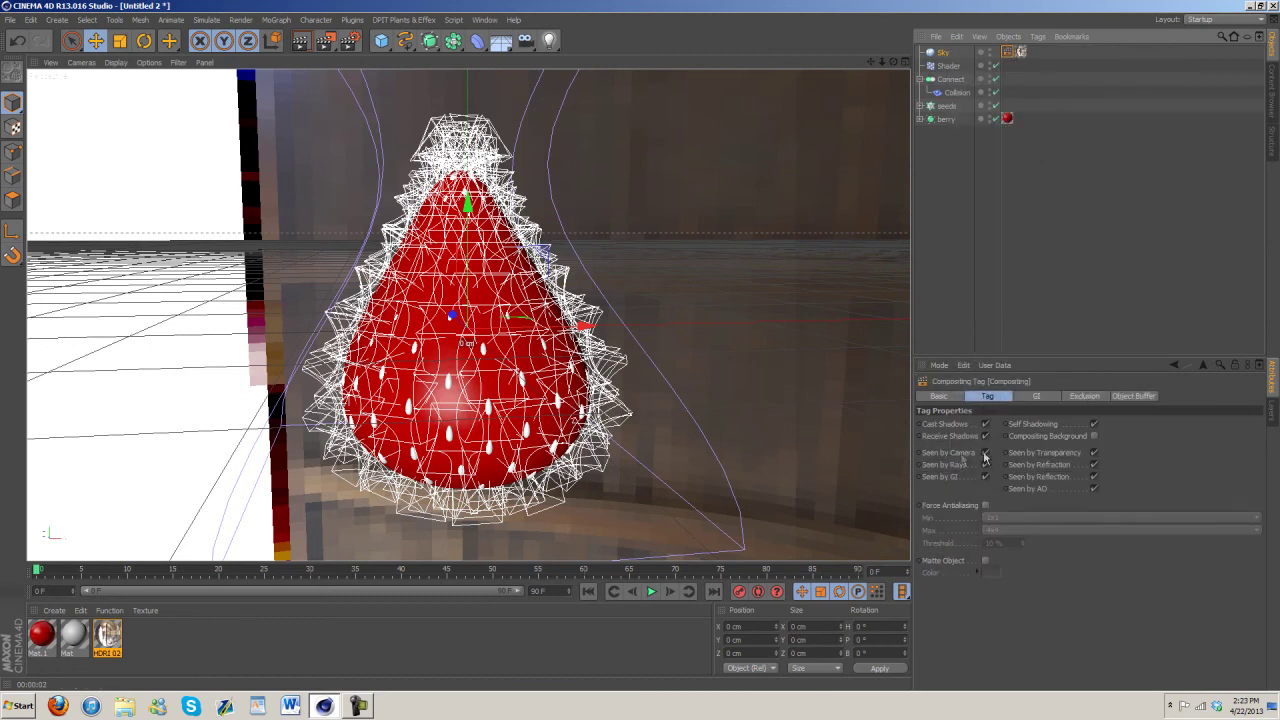
left_click(985, 453)
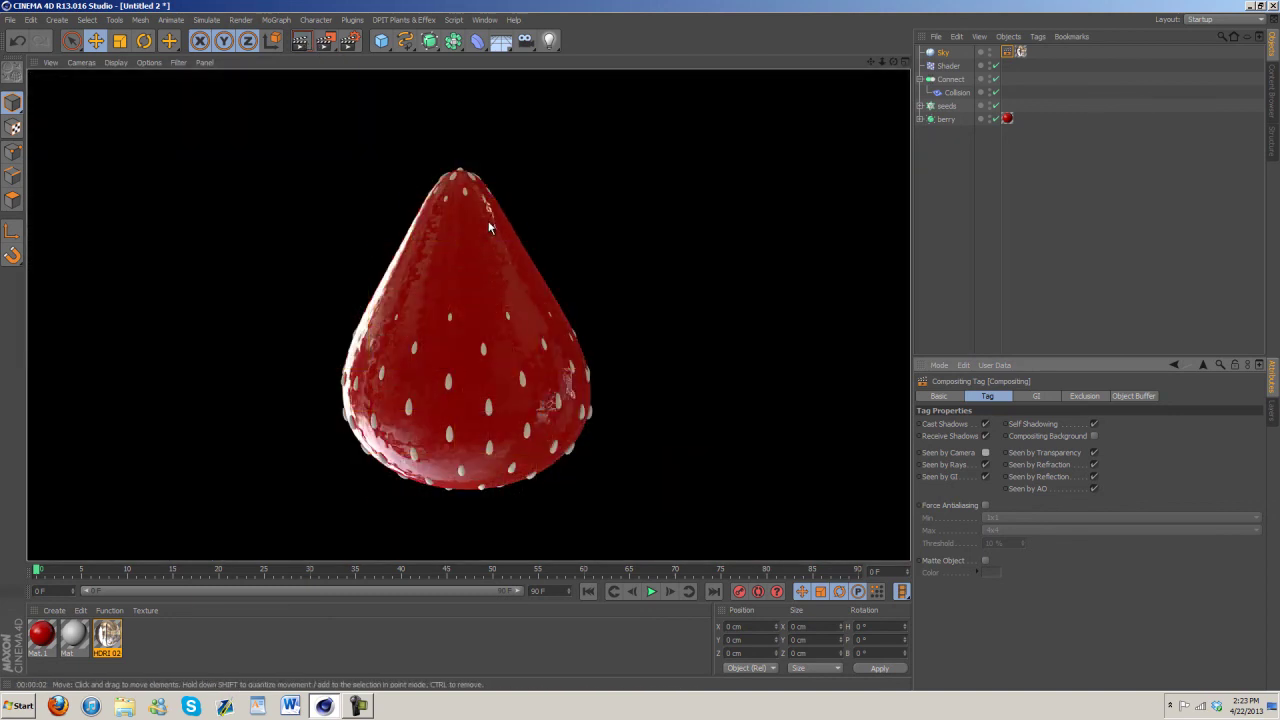
left_click(120, 637)
Set Mat.1 reflection to 3% brightness and 8% mix strength, then render.
double_click(107, 636)
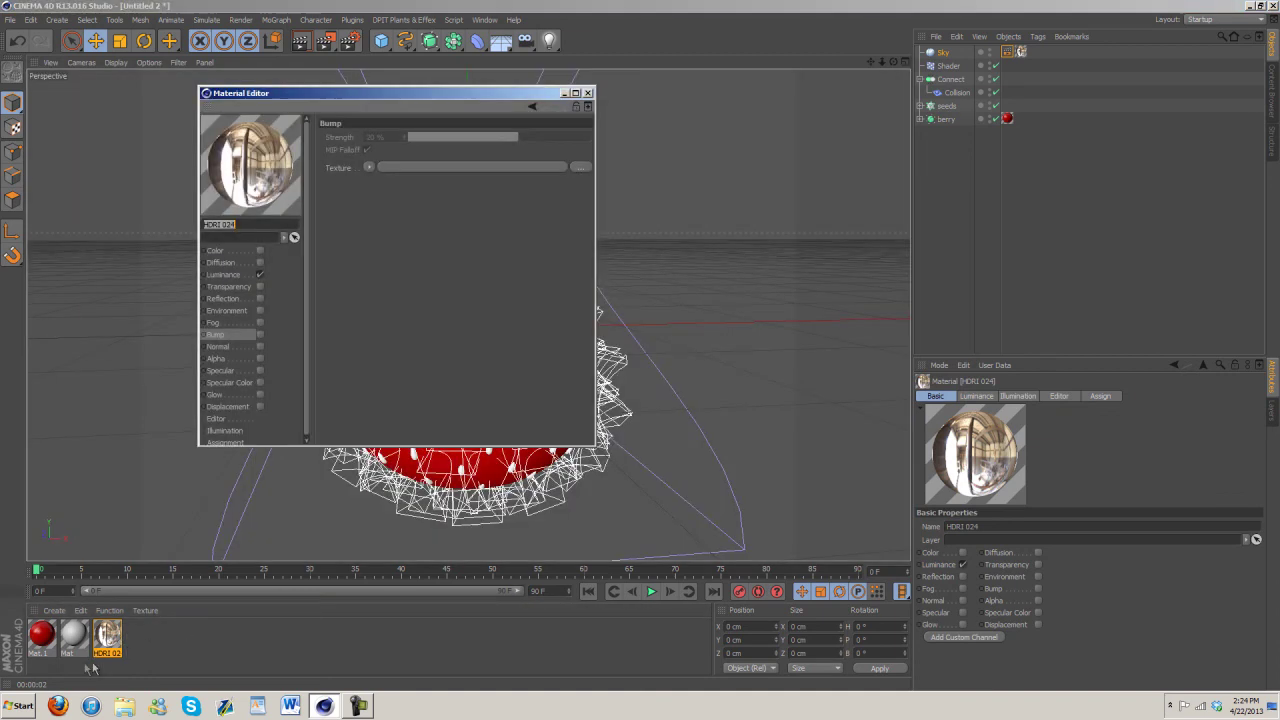
left_click(41, 634)
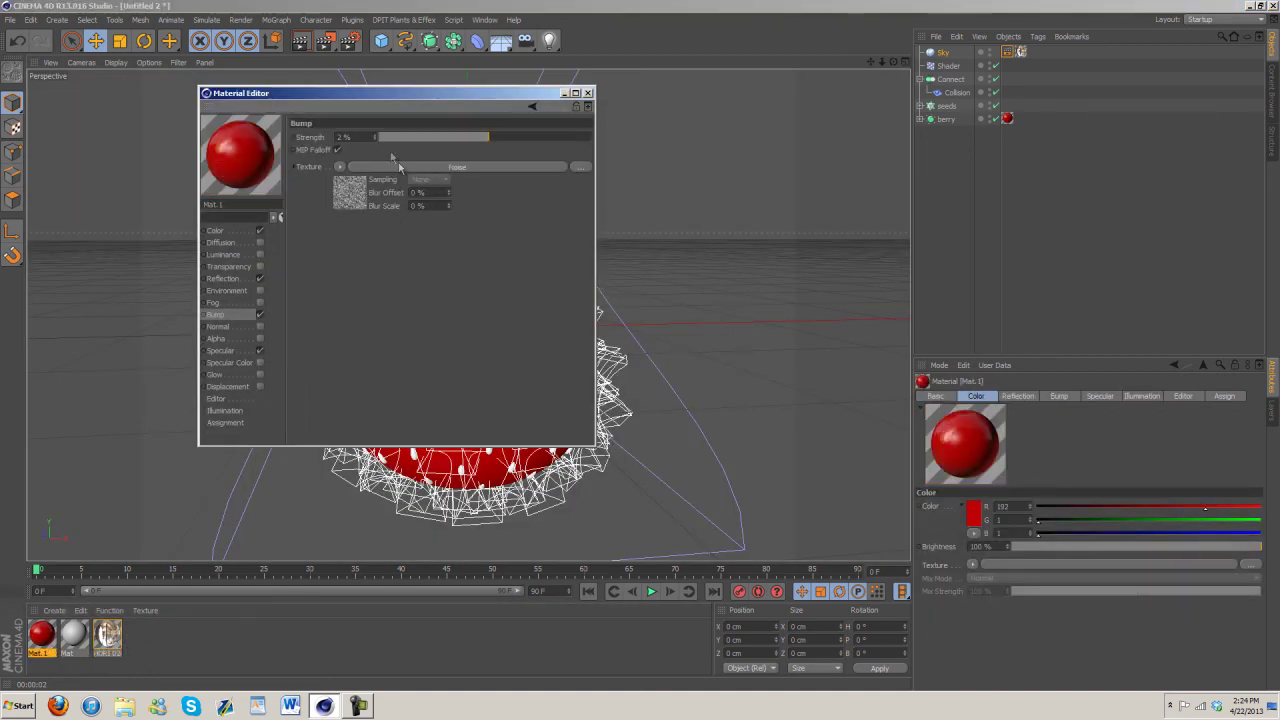
left_click_drag(383, 187, 383, 288)
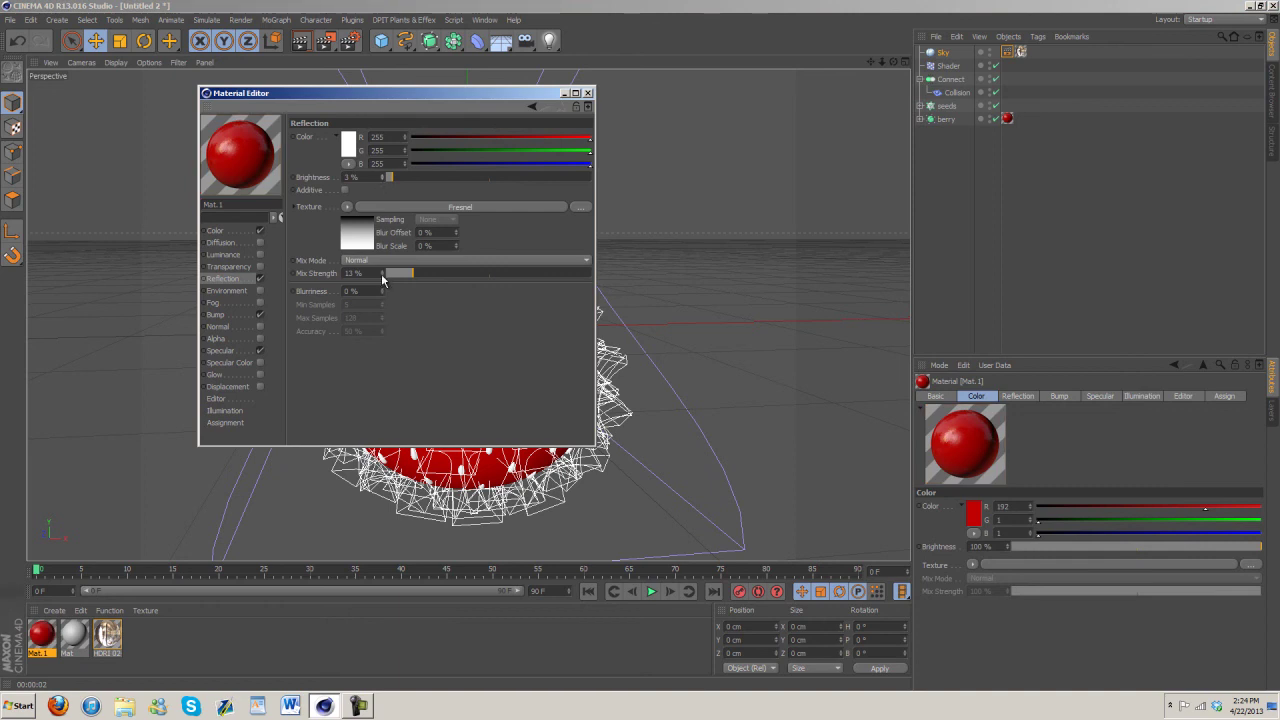
left_click_drag(381, 273, 381, 273)
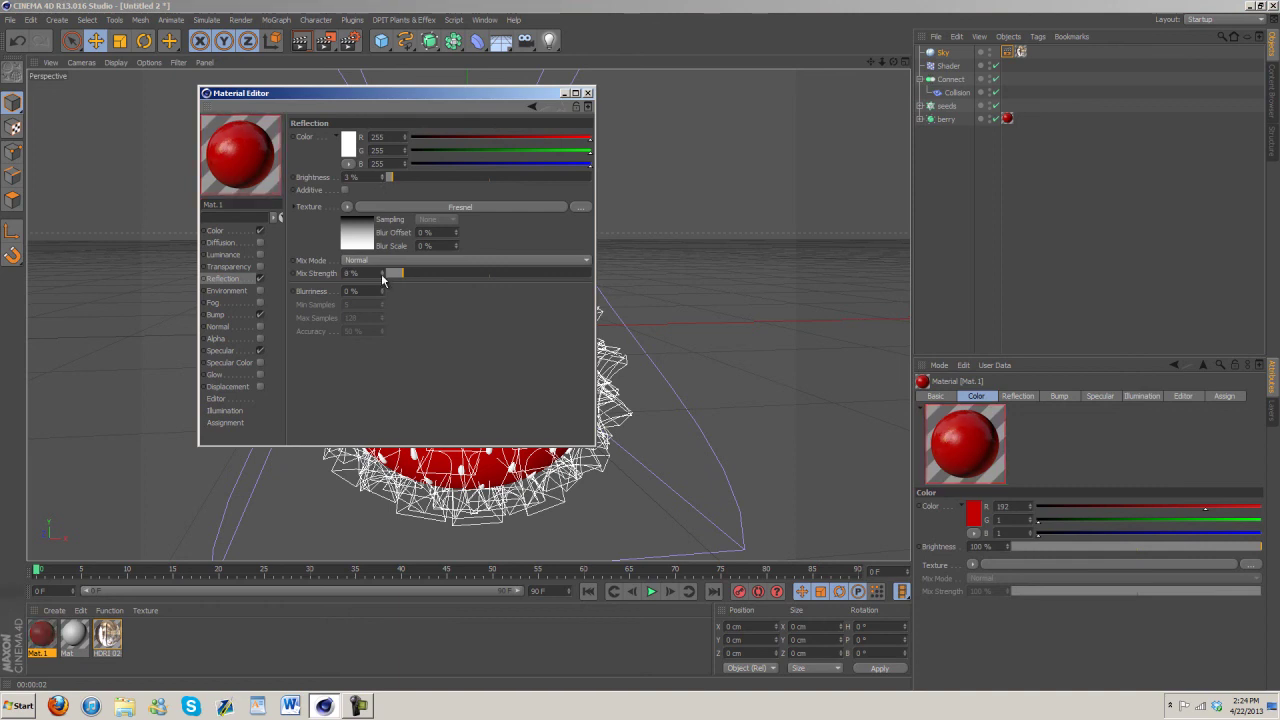
left_click(587, 93)
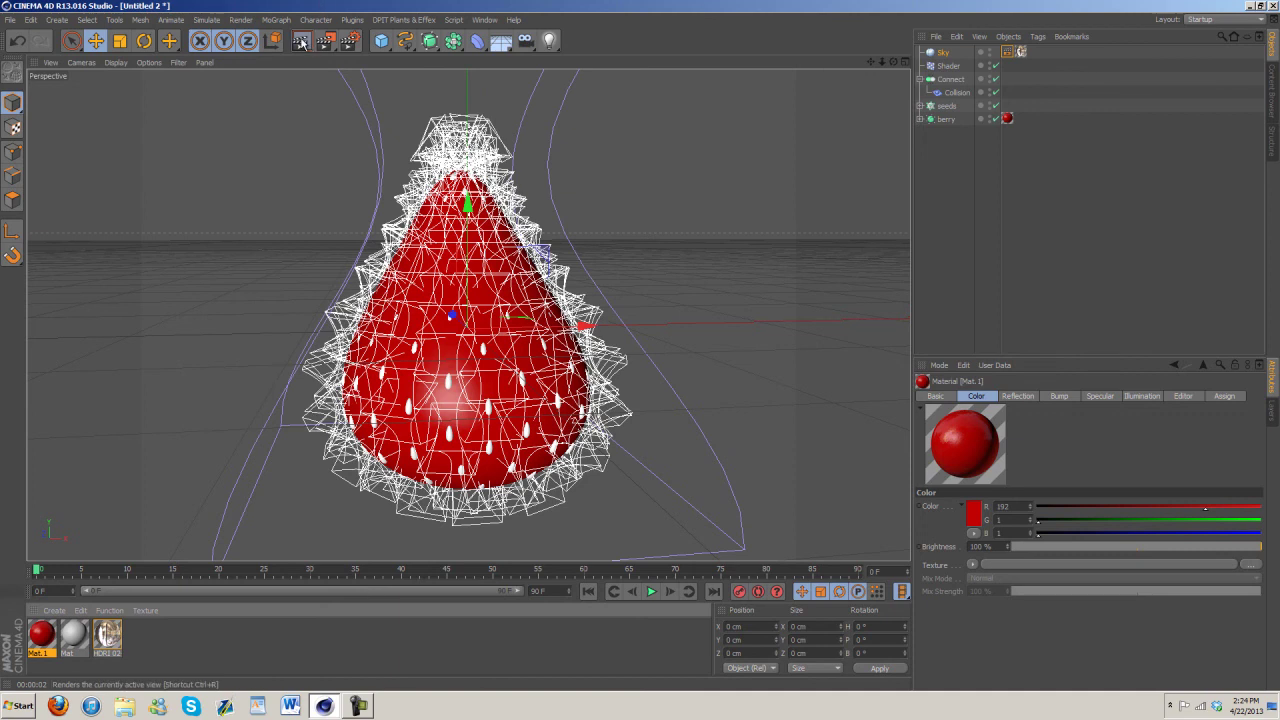
left_click(300, 41)
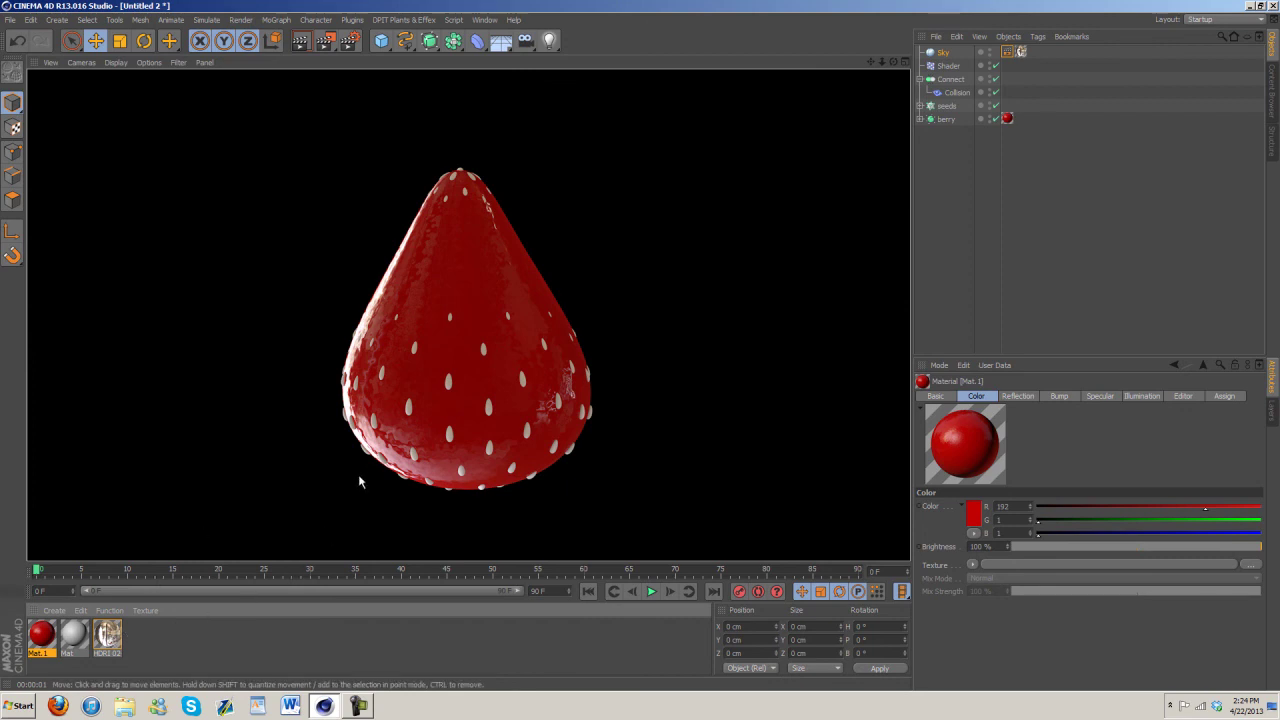
left_click(484, 19)
Dismiss the Window menu, return to the editor view, and re-render the strawberry with Render View.
left_click(610, 337)
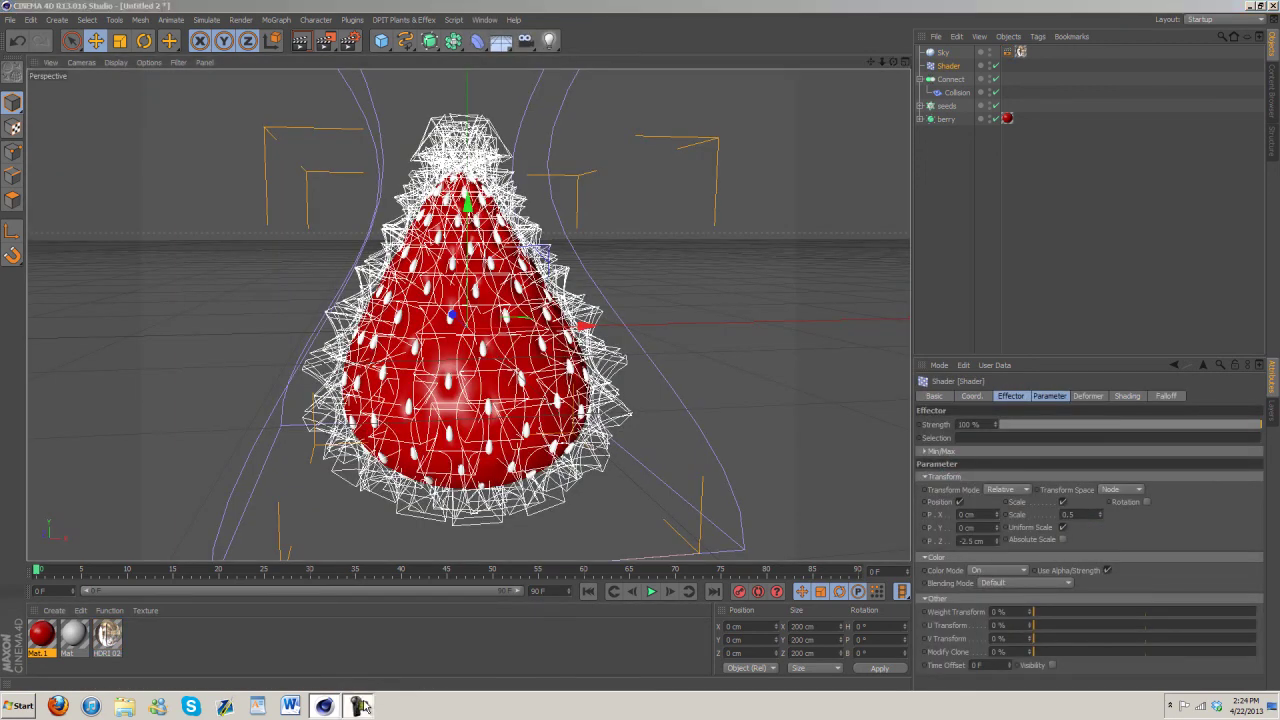
left_click(360, 706)
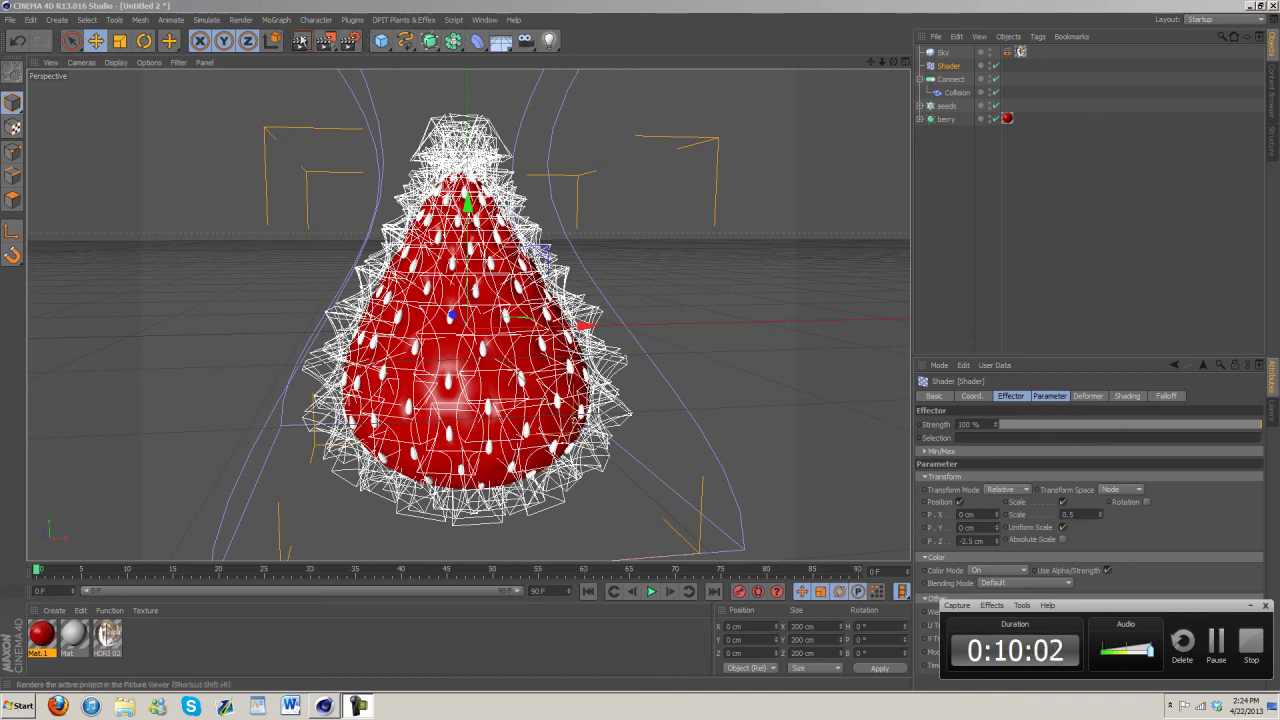
left_click(300, 41)
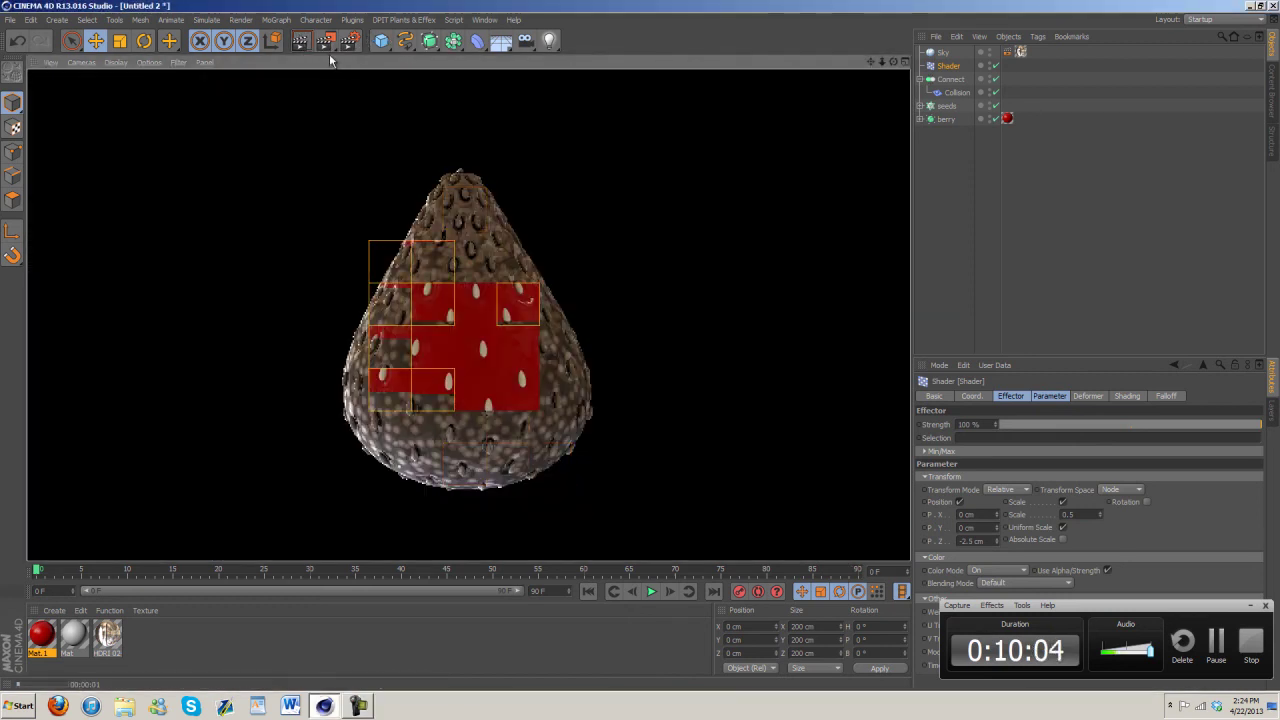